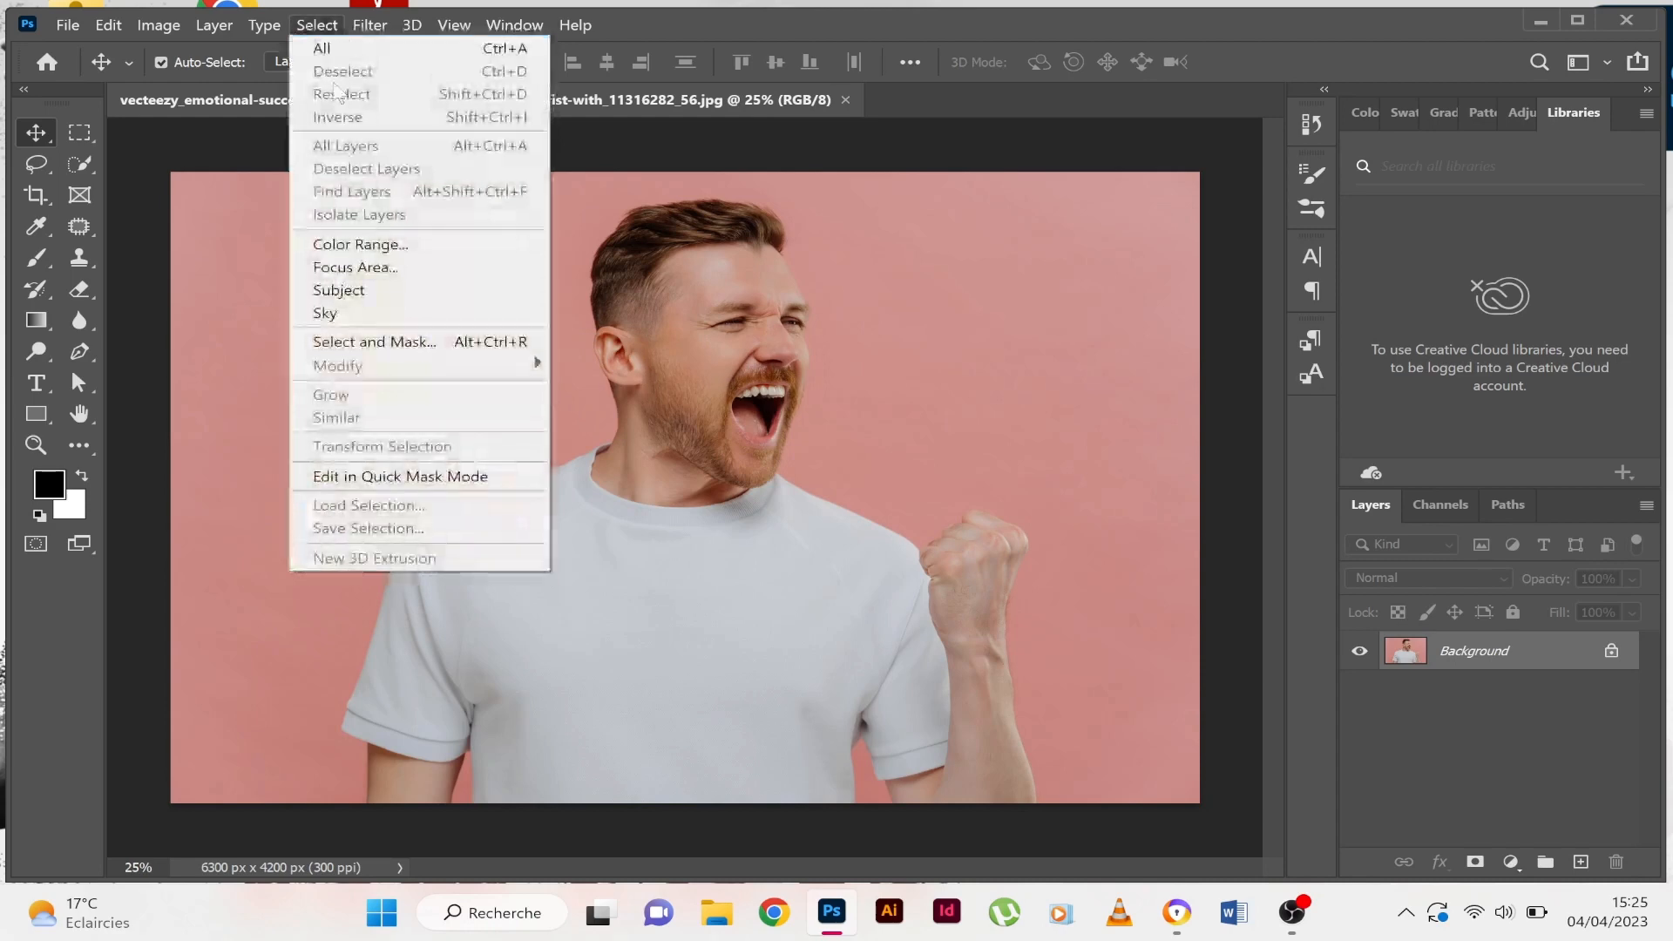
Step: Select the man with Select Subject and copy the cutout onto two new layers
{"action": "left_click", "coordinate": [448, 297]}
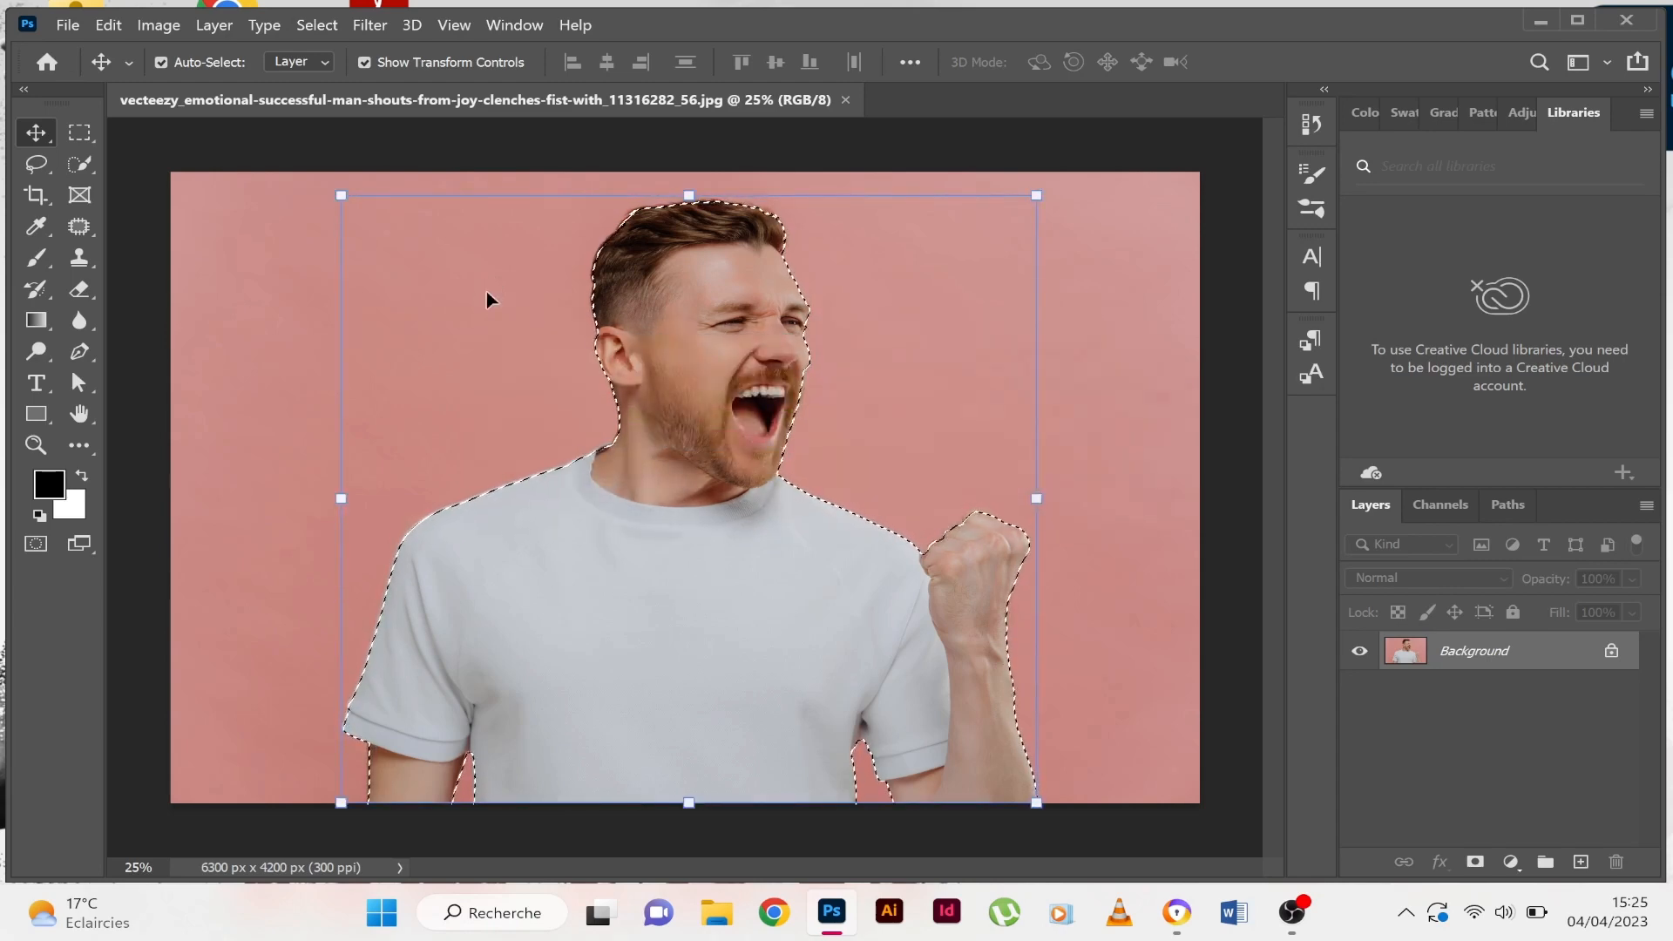
{"action": "key", "text": "ctrl+j"}
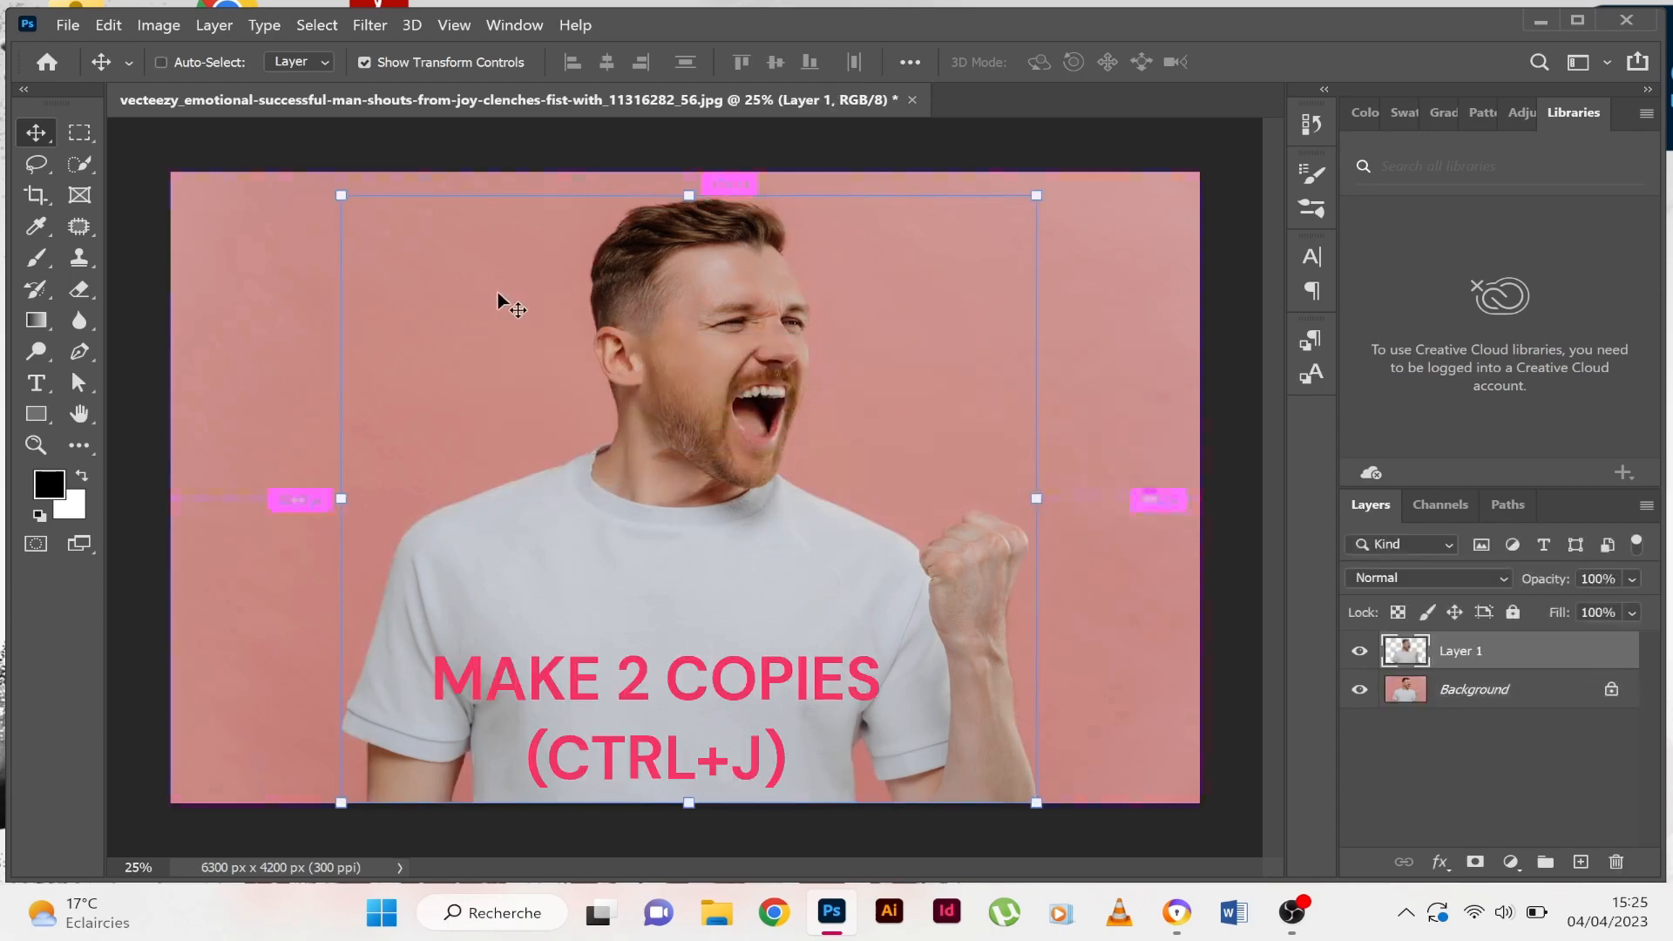
{"action": "key", "text": "ctrl+j"}
Step: Delete the Background layer from the document
{"action": "left_click", "coordinate": [1536, 740]}
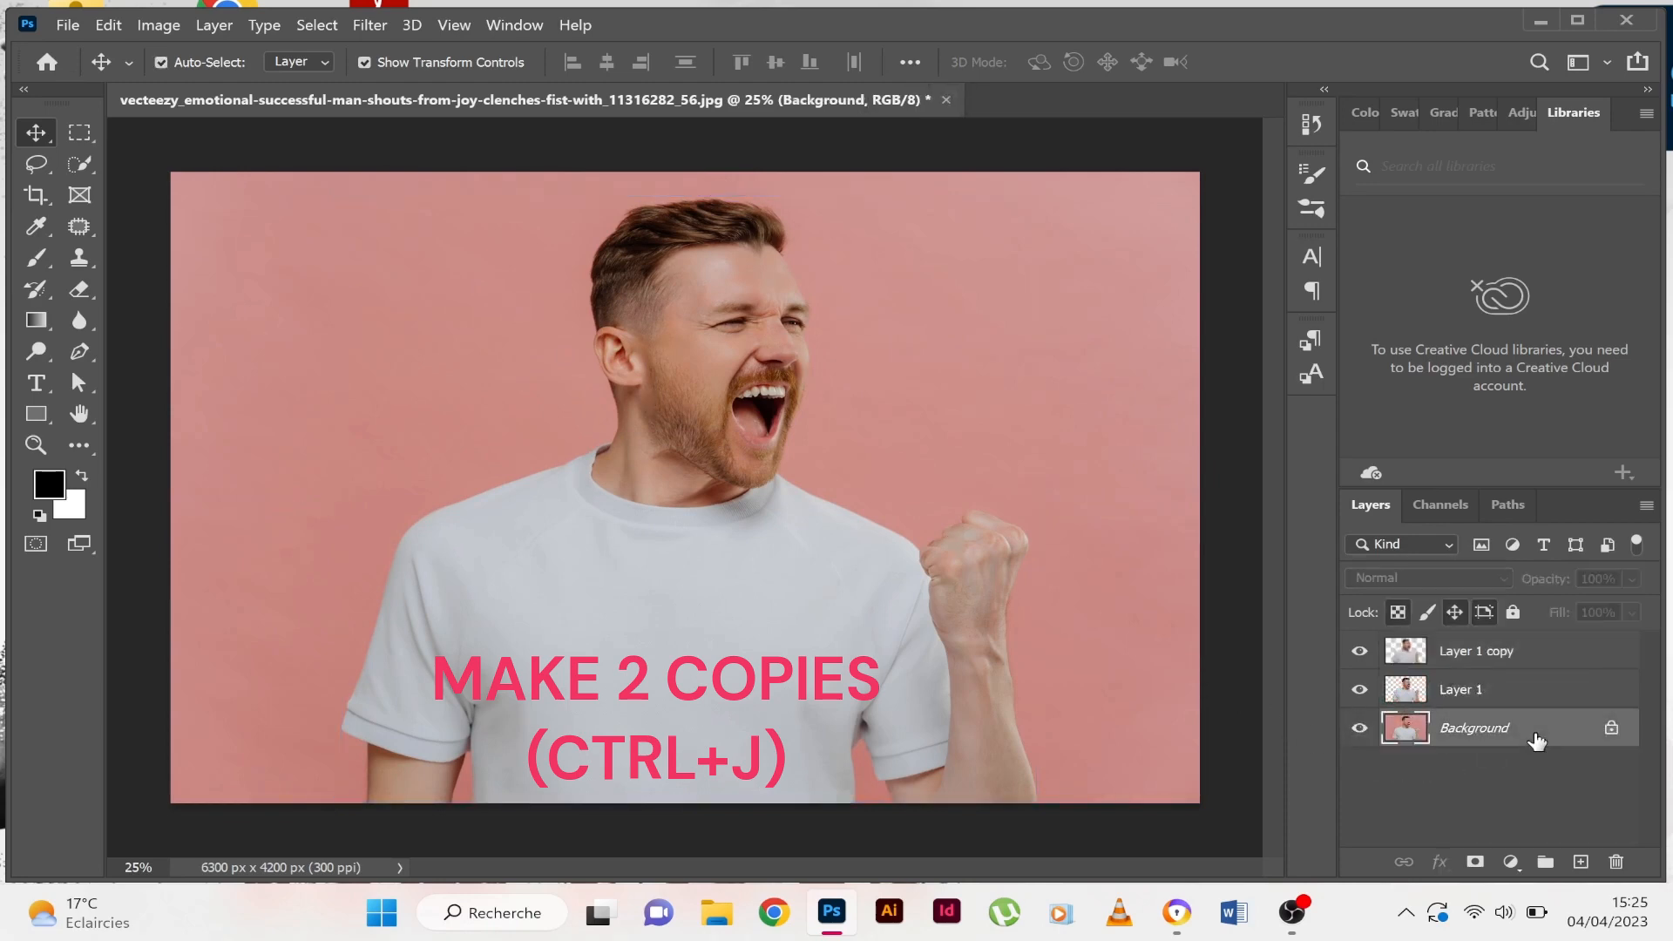
{"action": "left_click", "coordinate": [1611, 861]}
{"action": "left_click", "coordinate": [843, 381]}
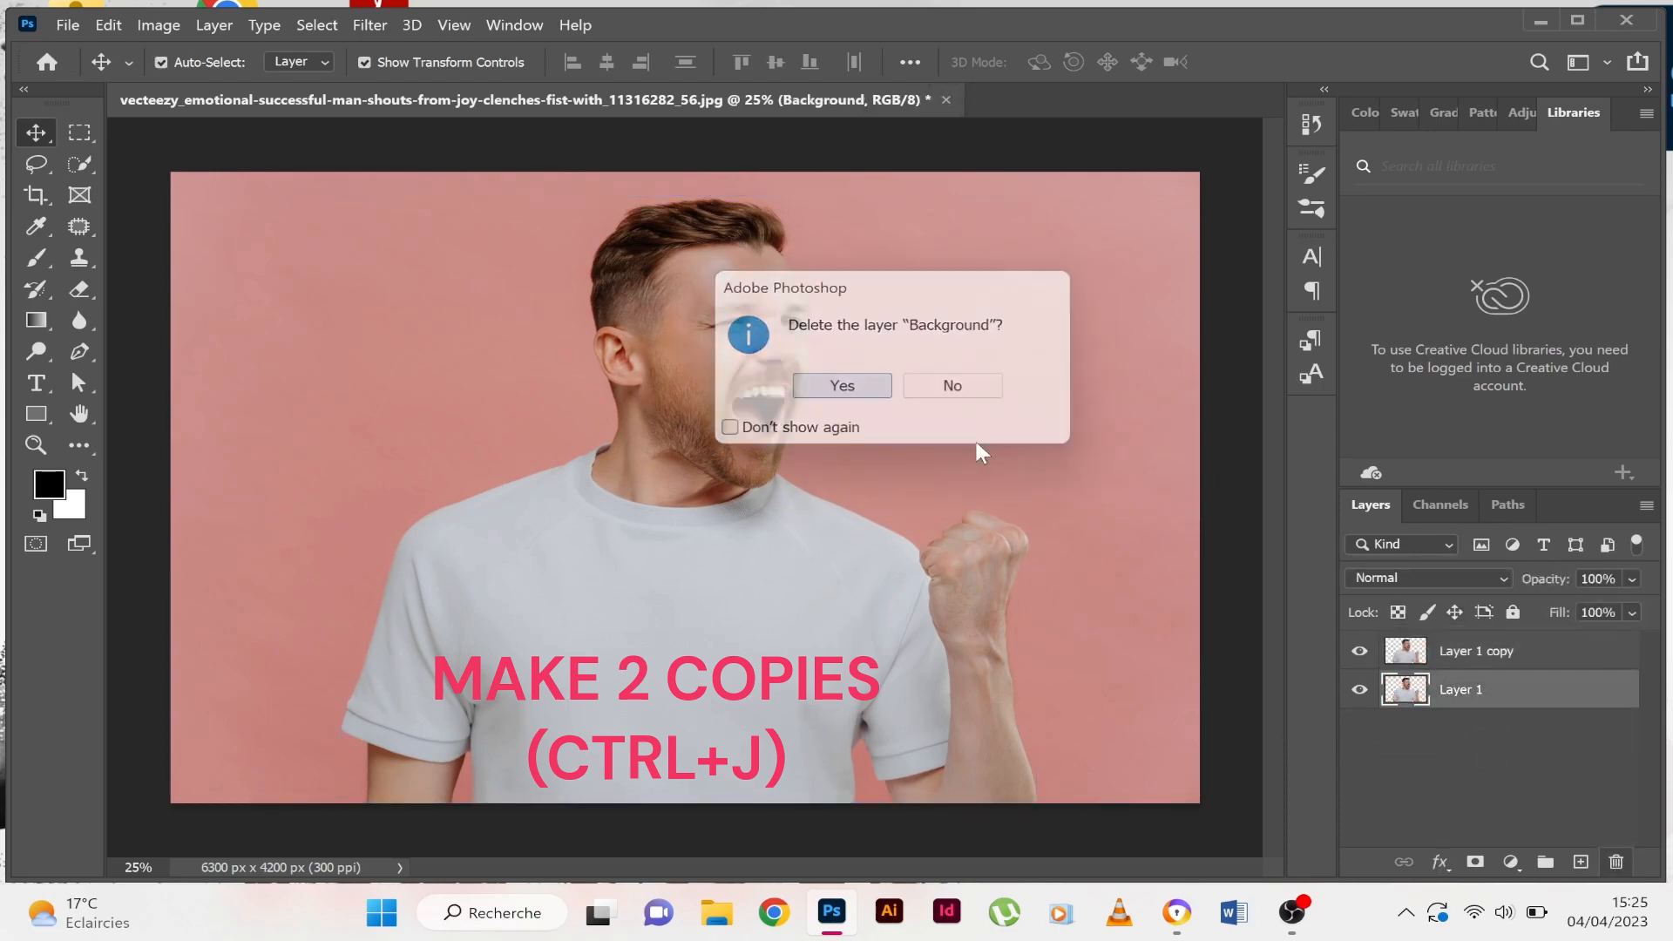
Step: Rename the upper cutout layer to "Layer 2"
{"action": "double_click", "coordinate": [1484, 654]}
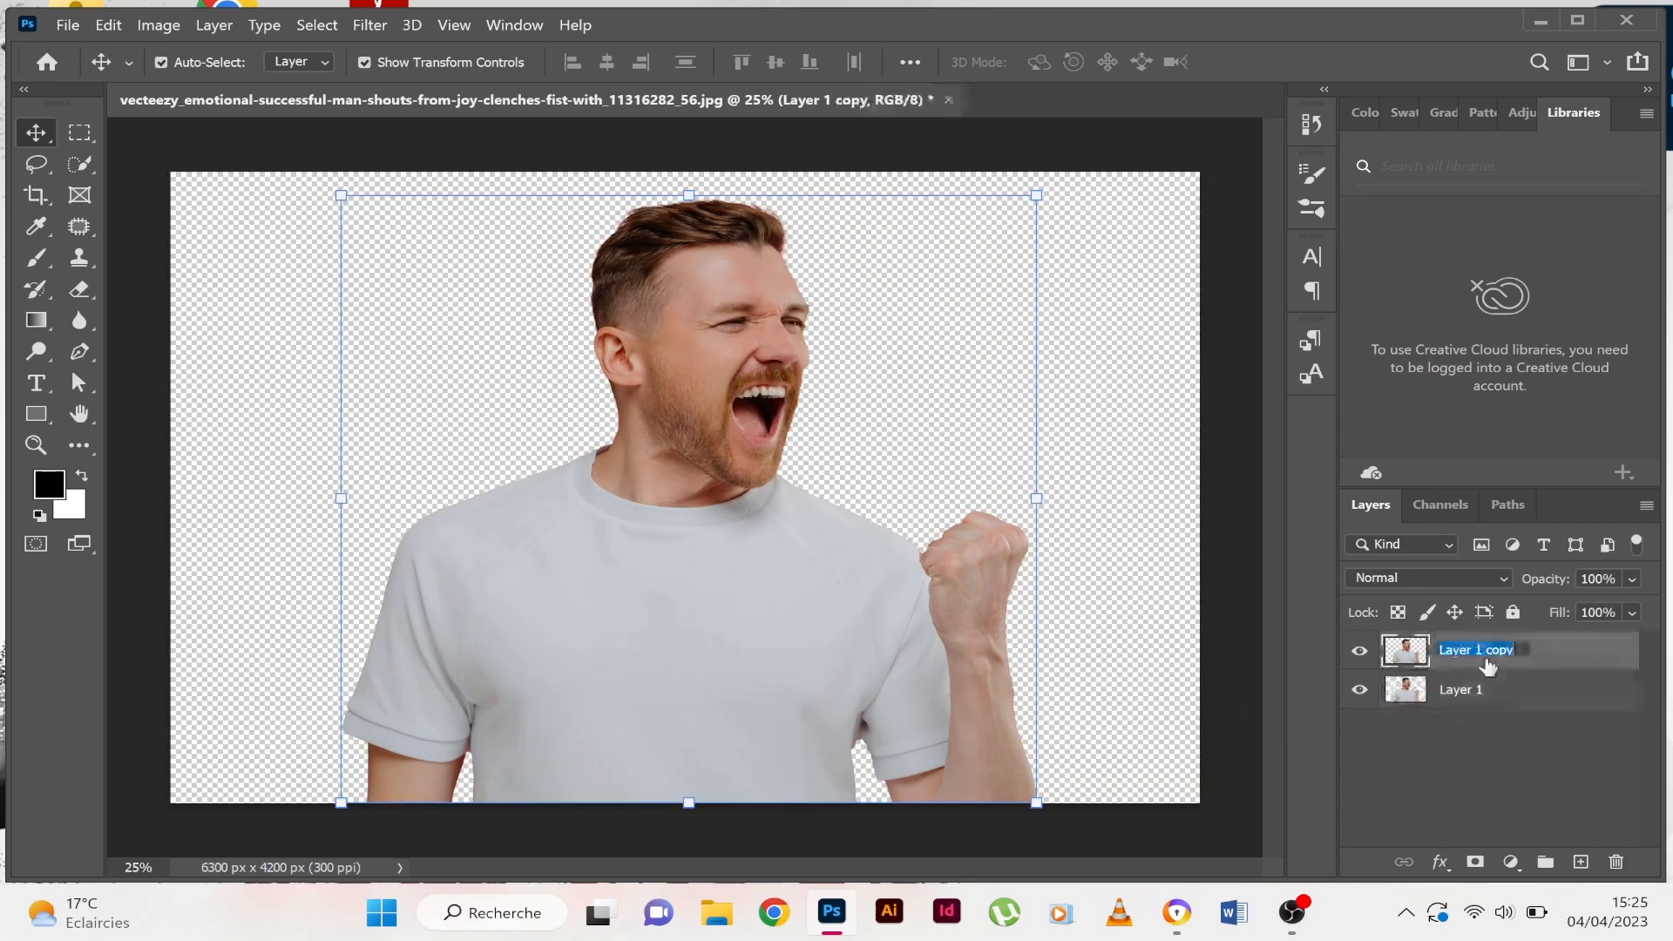
{"action": "left_click", "coordinate": [1497, 666]}
{"action": "left_click", "coordinate": [1473, 753]}
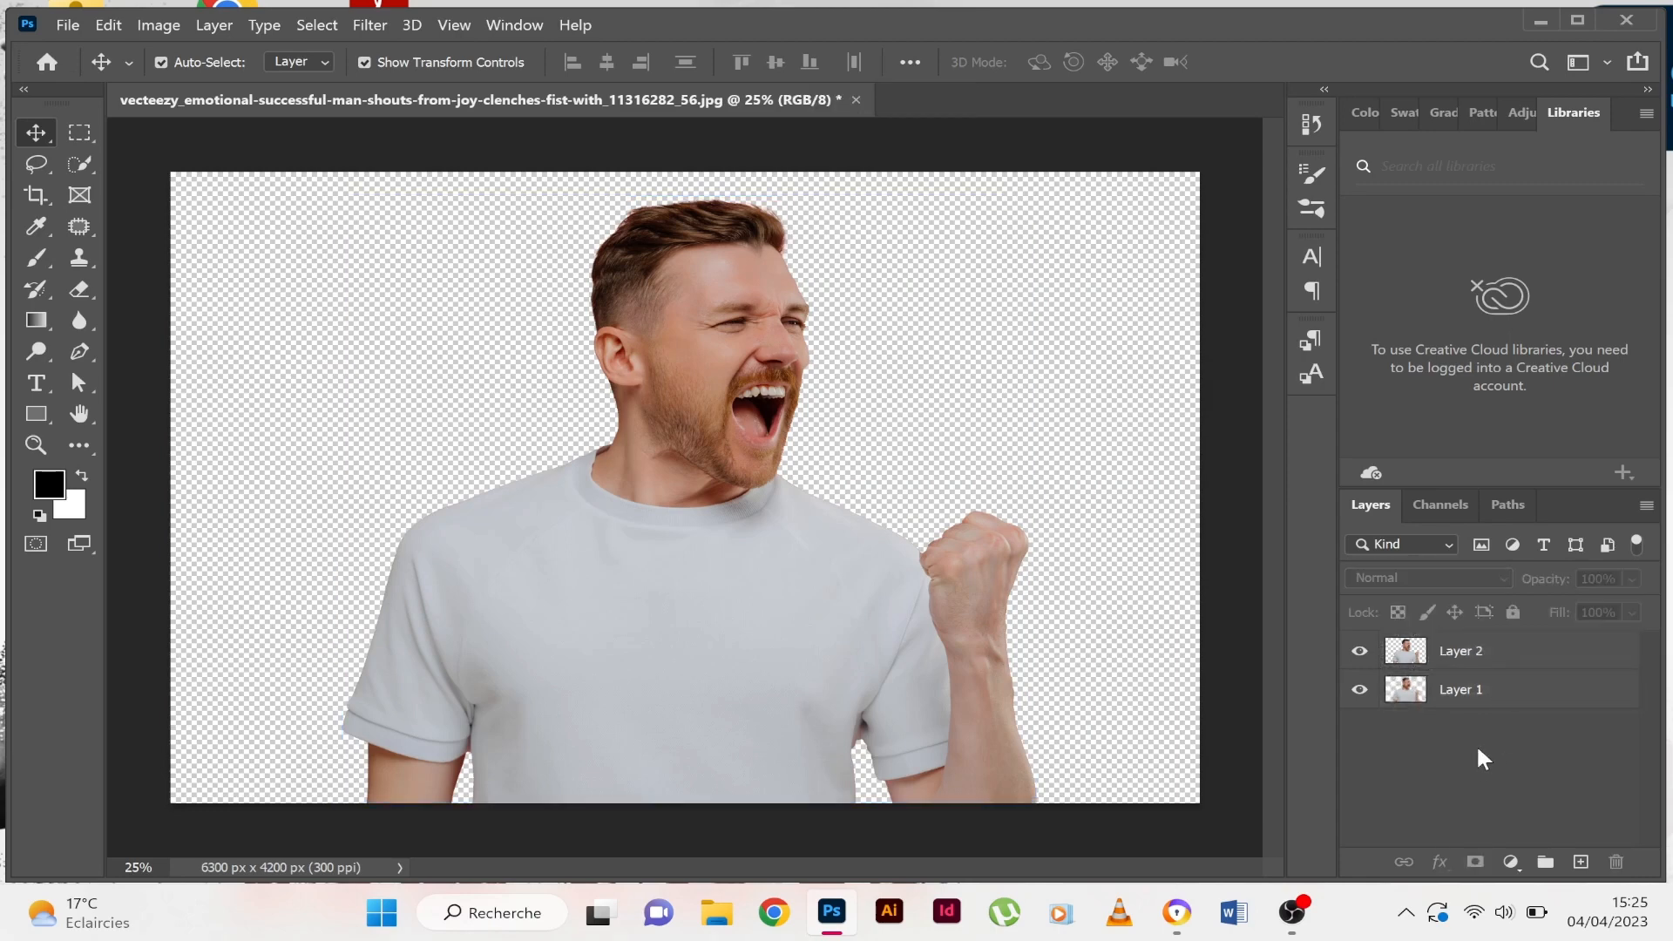
Step: Add a gradient fill layer using the plain medium-gray preset from the Grays group and place it beneath both cutout layers
{"action": "left_click", "coordinate": [1514, 862]}
{"action": "left_click", "coordinate": [1525, 466]}
{"action": "left_click", "coordinate": [1289, 177]}
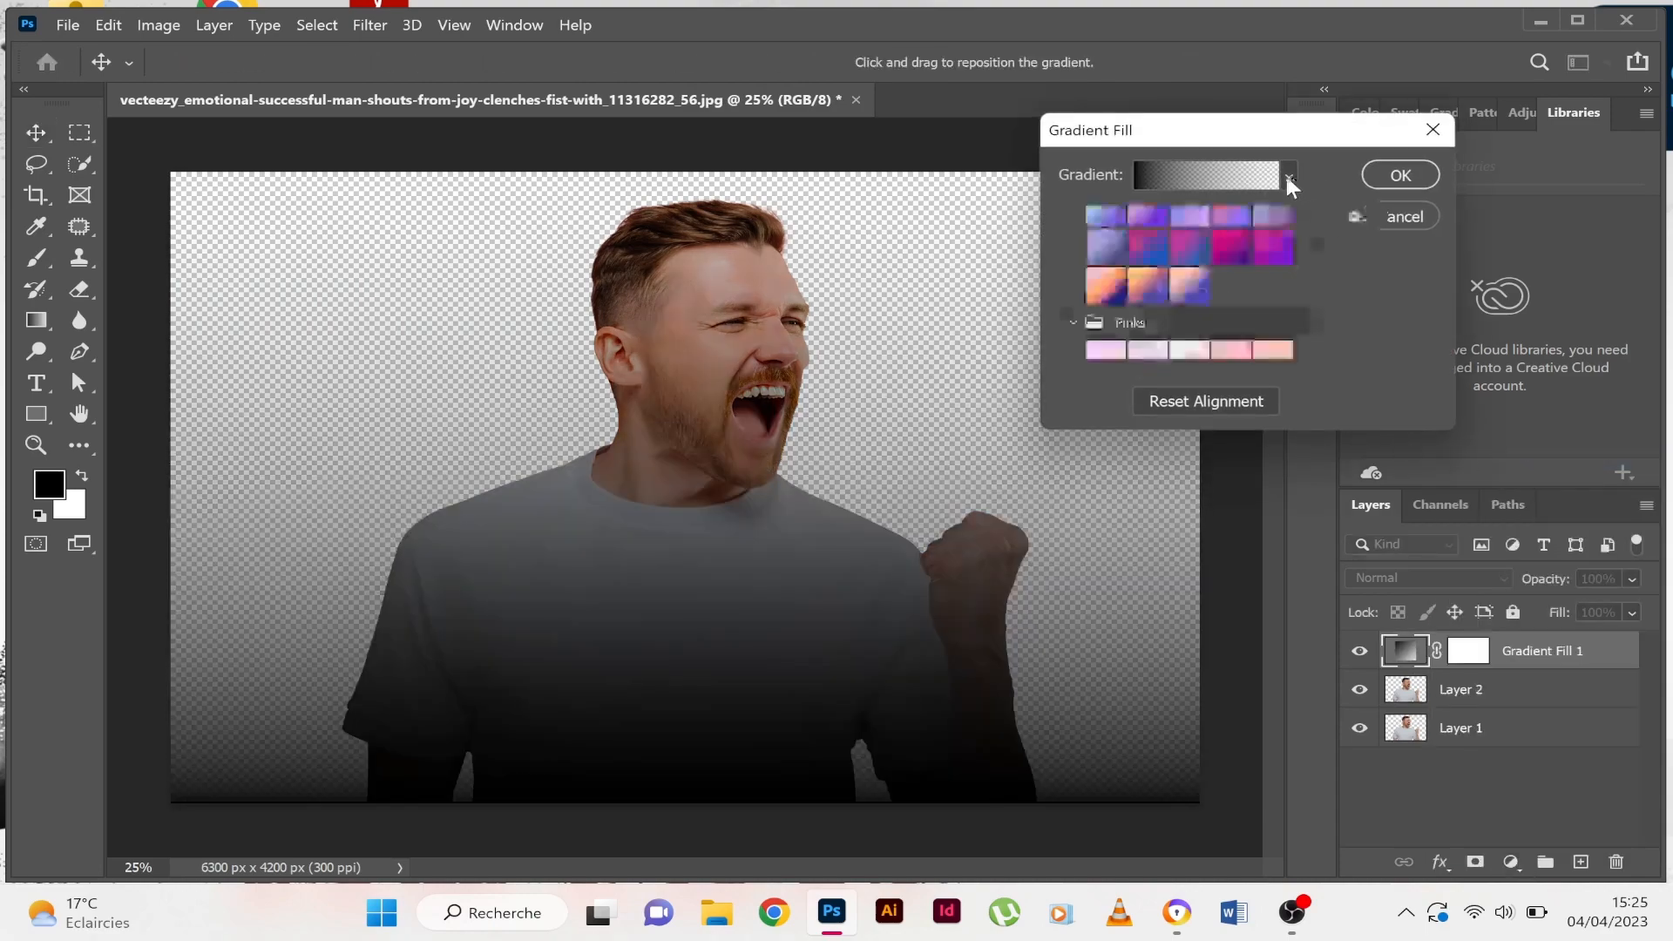
{"action": "left_click_drag", "start_coordinate": [1320, 259], "coordinate": [1320, 301]}
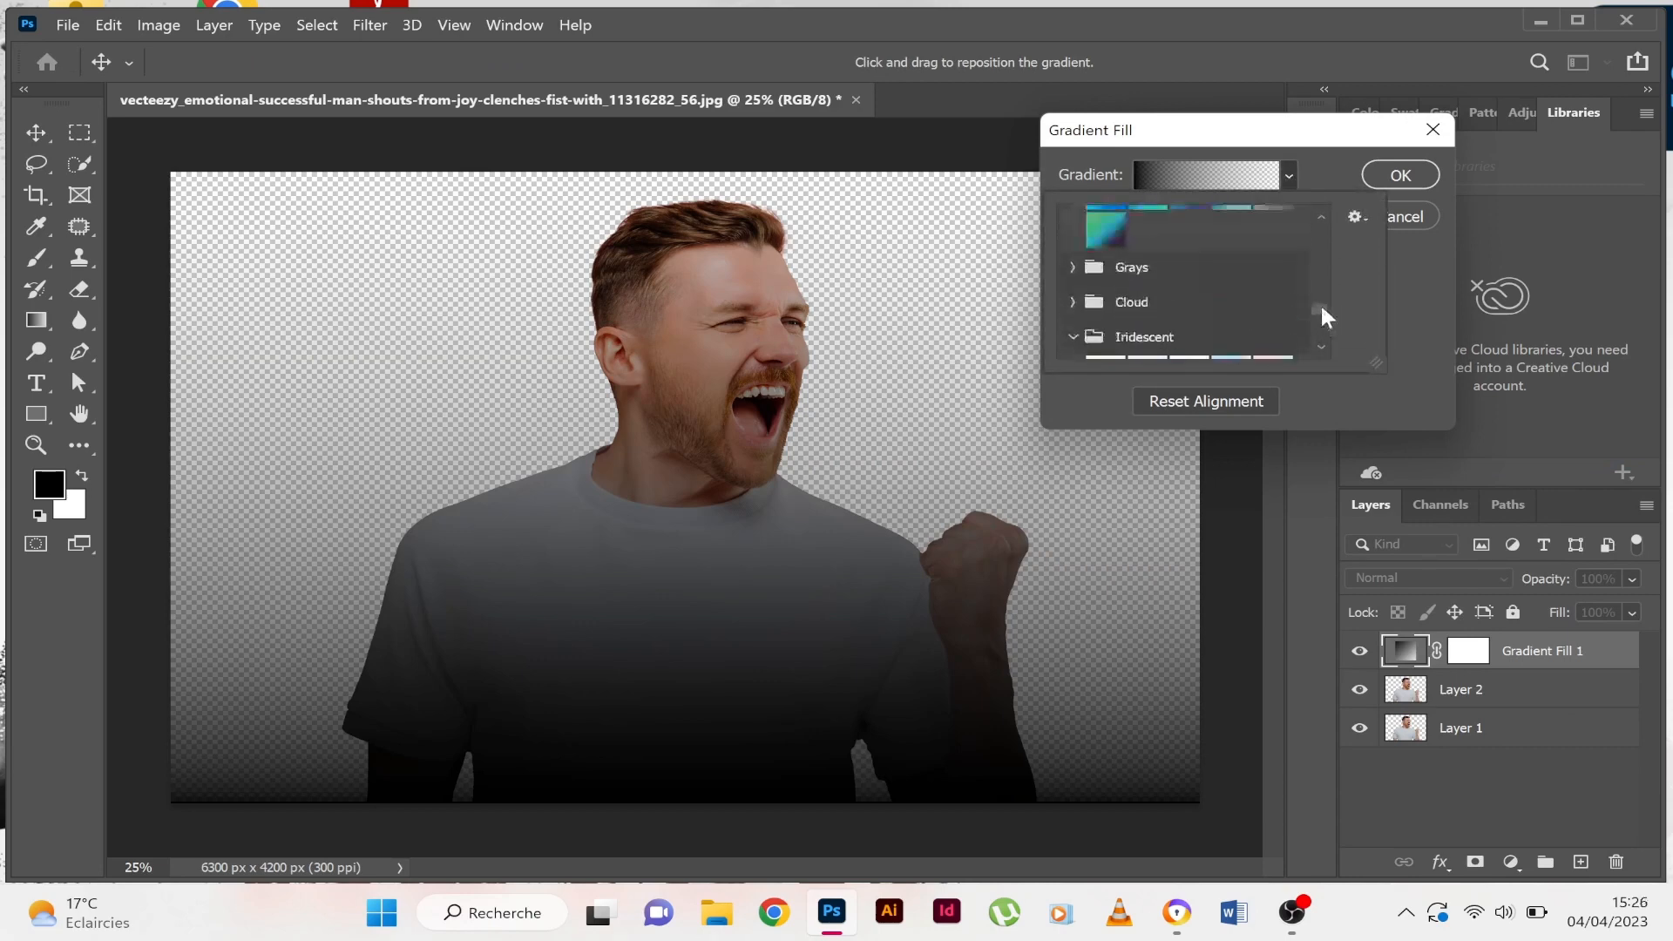
{"action": "left_click", "coordinate": [1074, 266]}
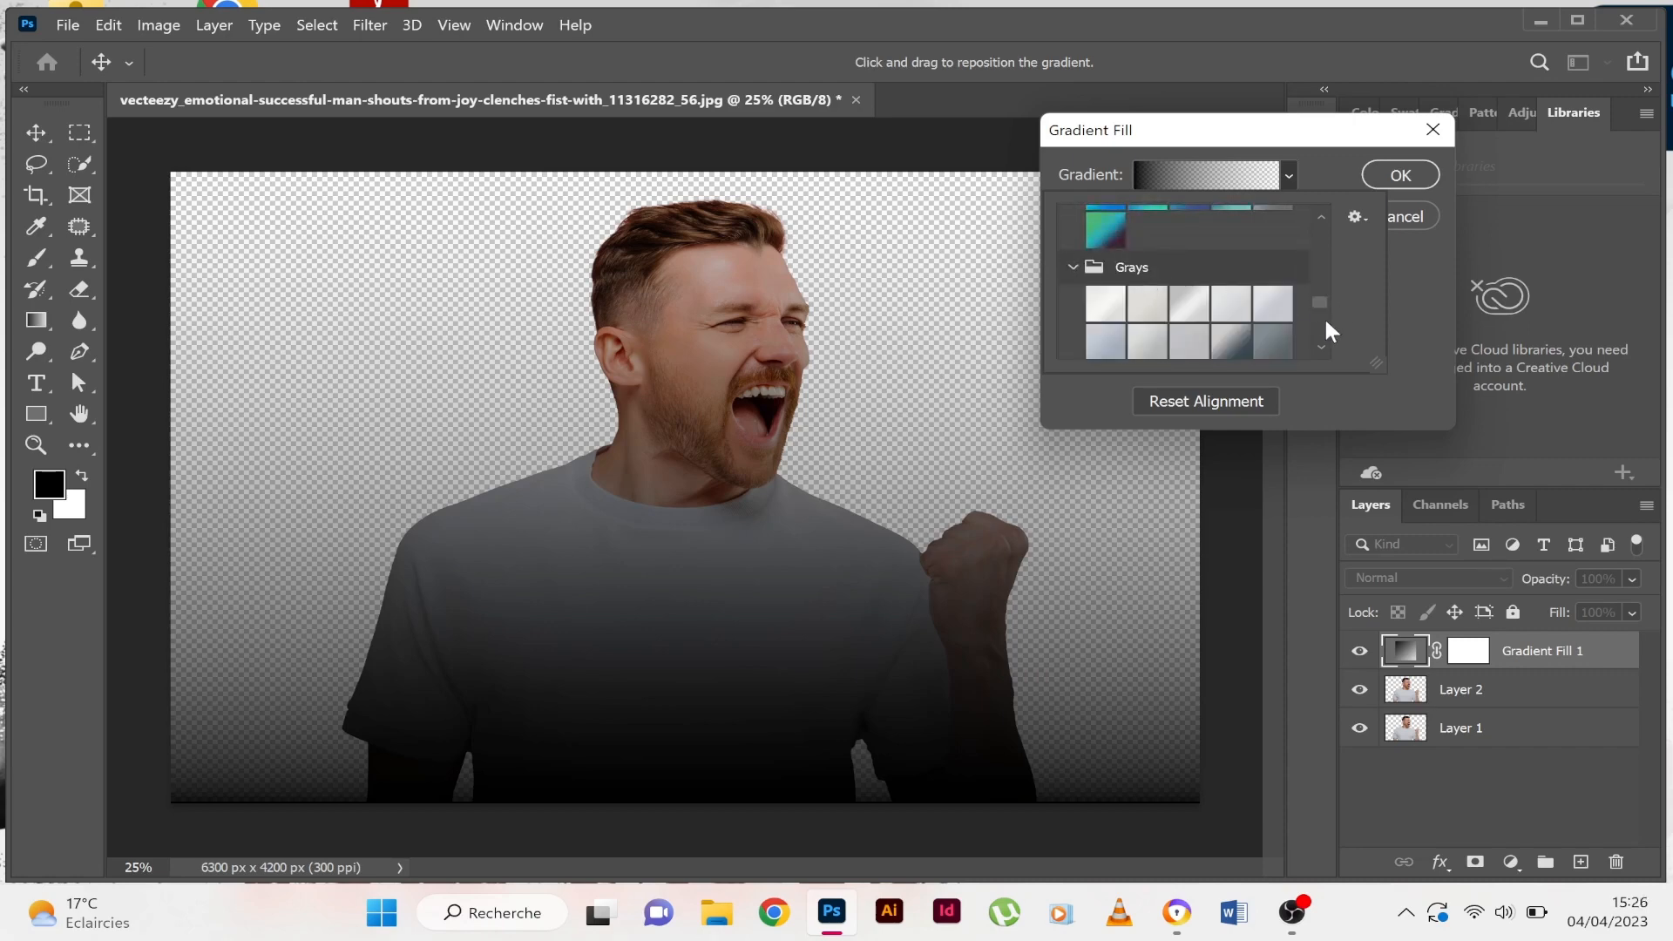
{"action": "left_click", "coordinate": [1232, 340]}
{"action": "left_click_drag", "start_coordinate": [1322, 296], "coordinate": [1288, 295]}
{"action": "left_click", "coordinate": [1273, 284]}
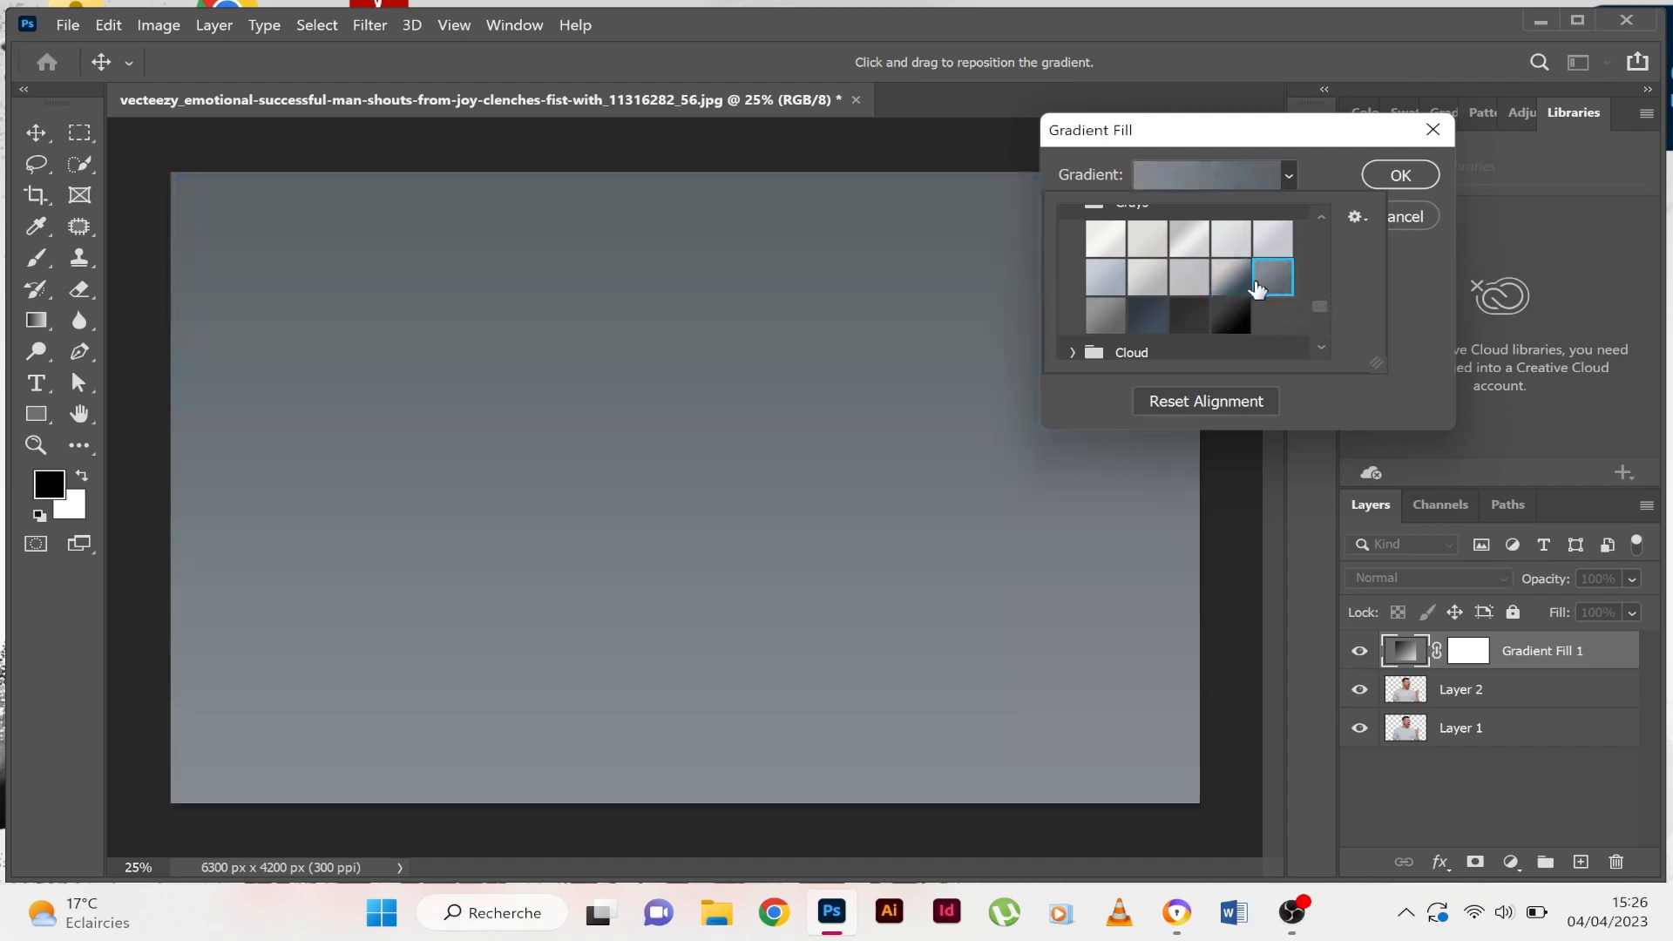
{"action": "left_click", "coordinate": [1107, 279]}
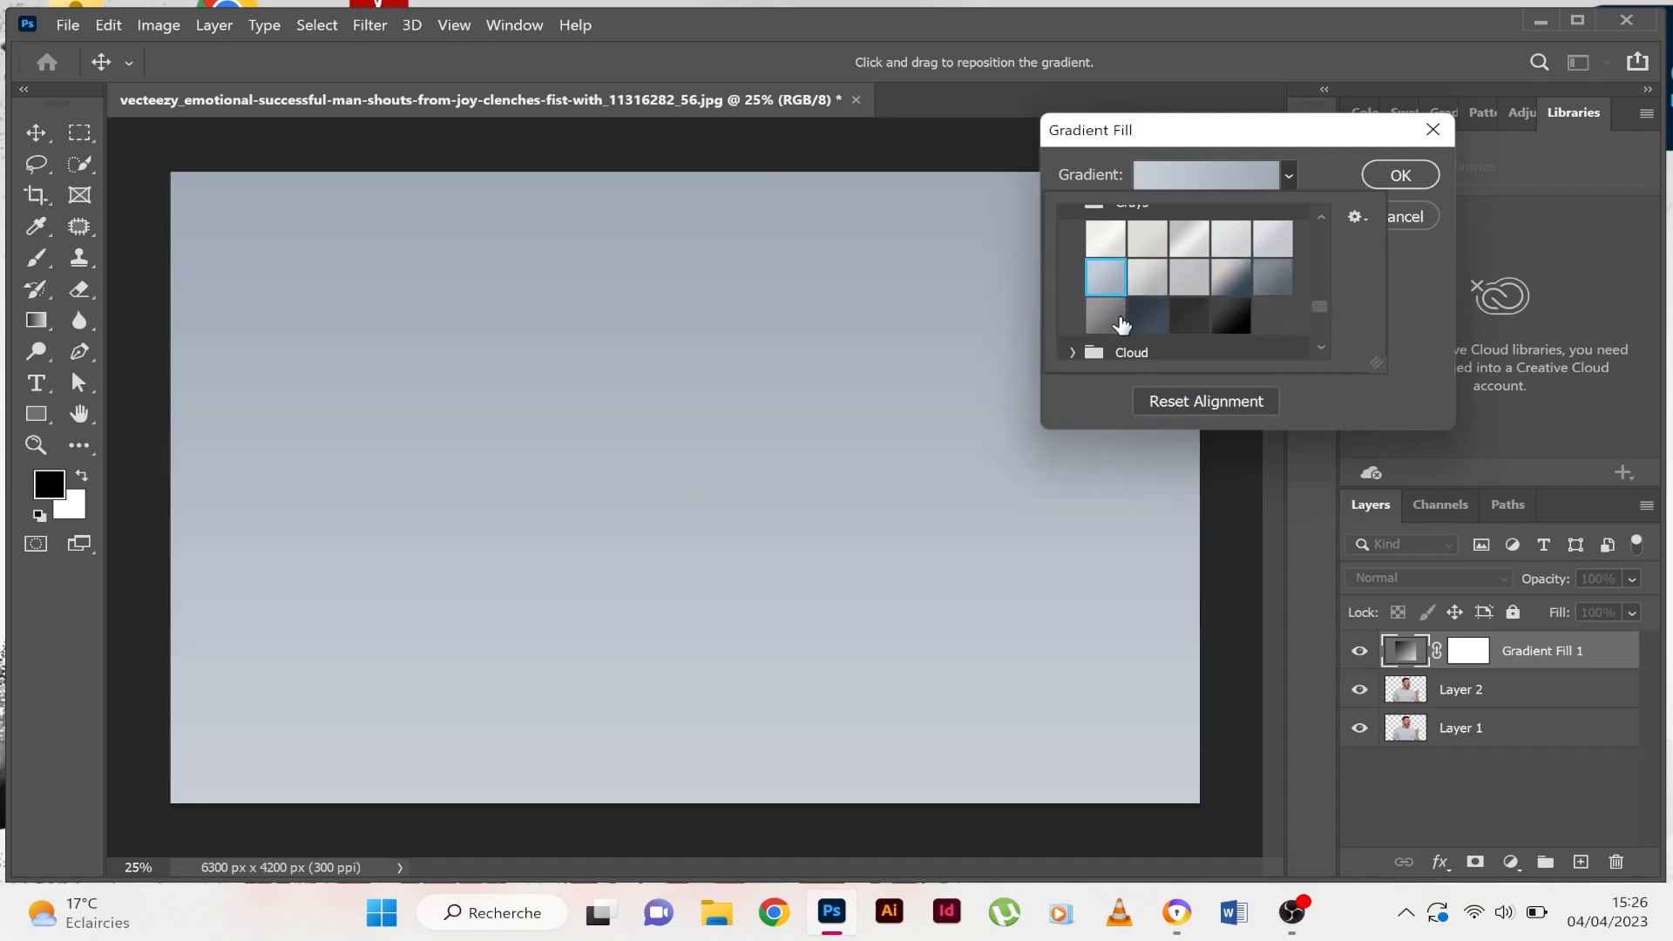
{"action": "left_click", "coordinate": [1122, 324]}
{"action": "left_click", "coordinate": [1384, 175]}
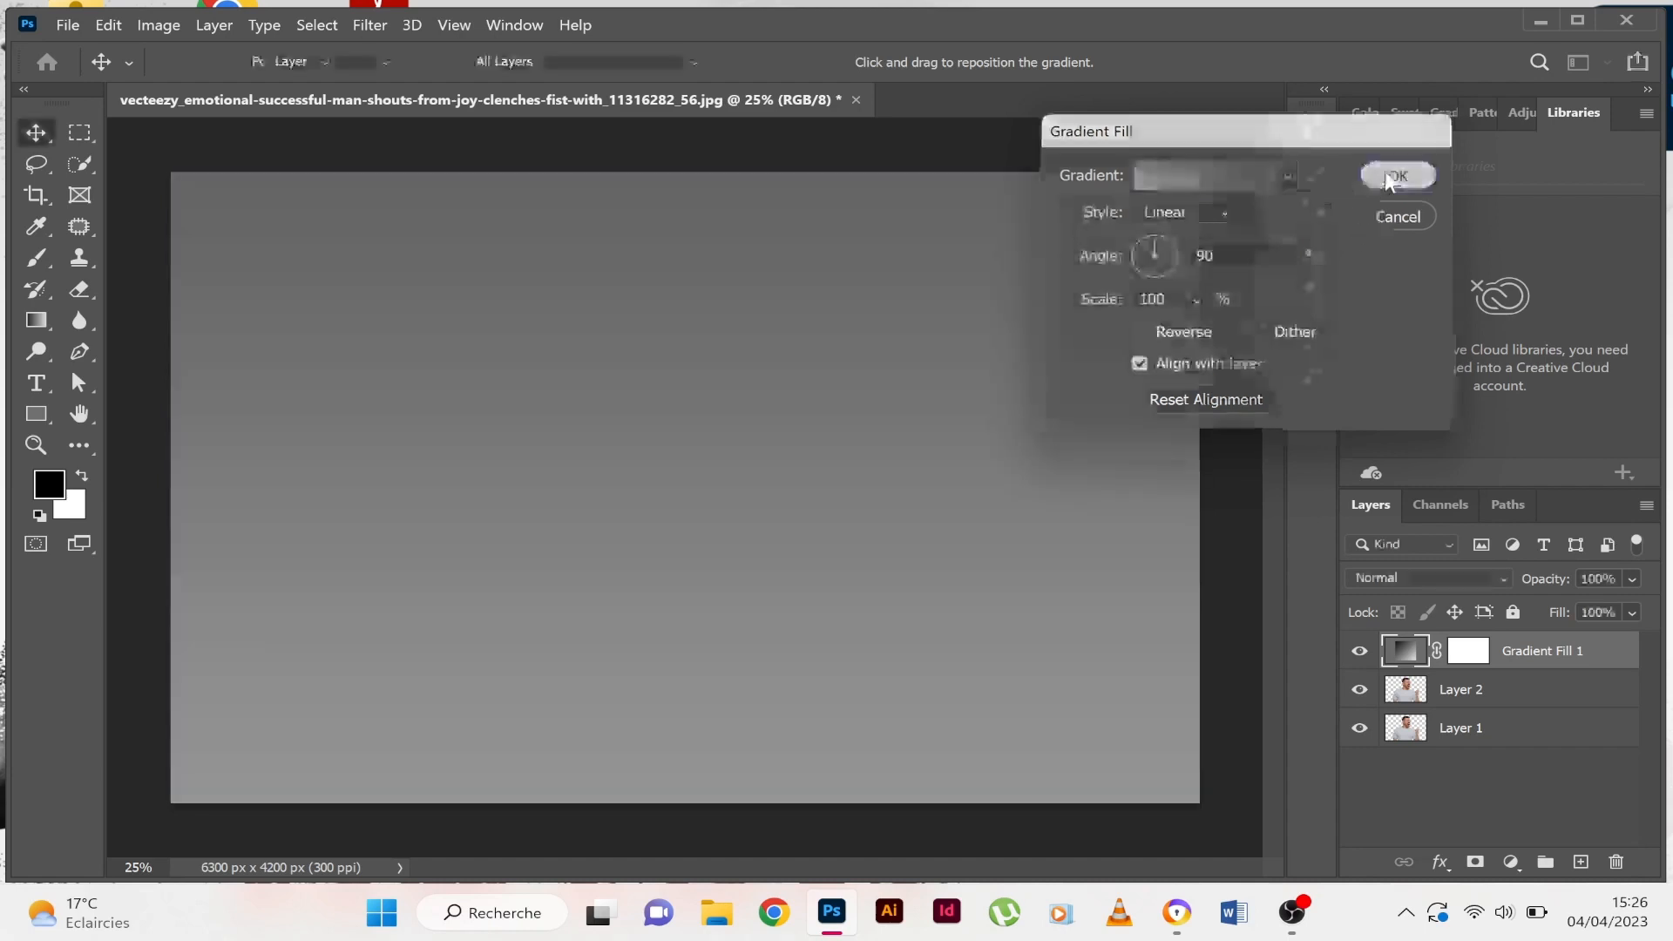
{"action": "left_click", "coordinate": [1386, 174]}
{"action": "left_click_drag", "start_coordinate": [1405, 654], "coordinate": [1405, 760]}
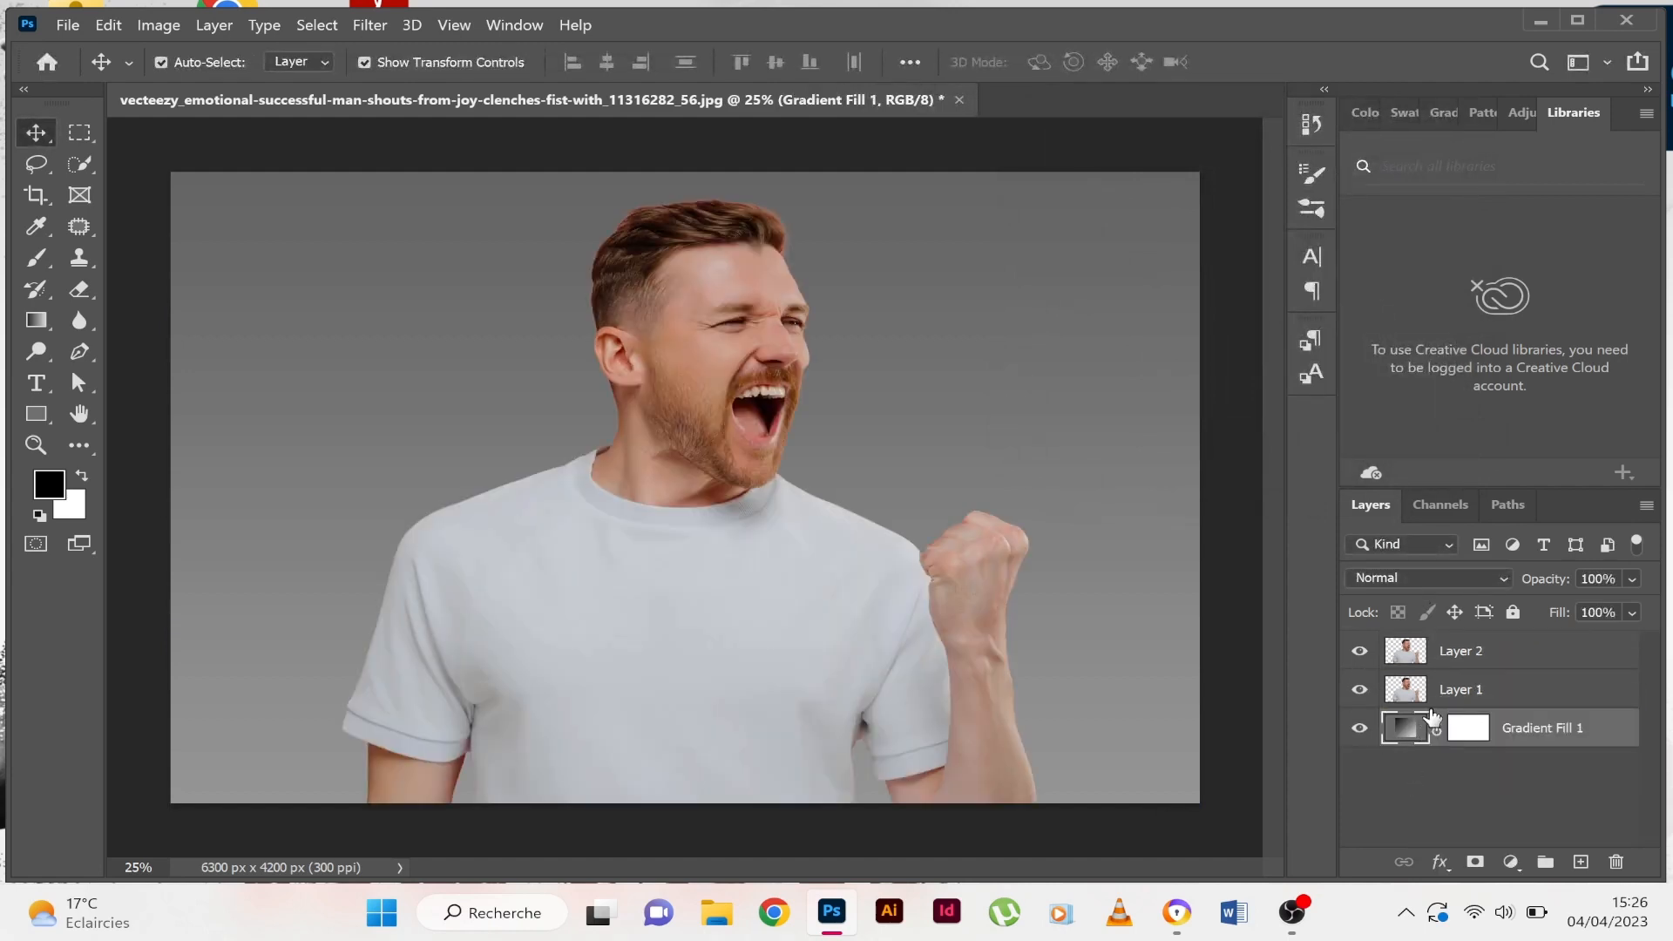
Step: Open the Liquify filter on Layer 1 and set the warp brush size to 1067
{"action": "left_click", "coordinate": [1477, 697]}
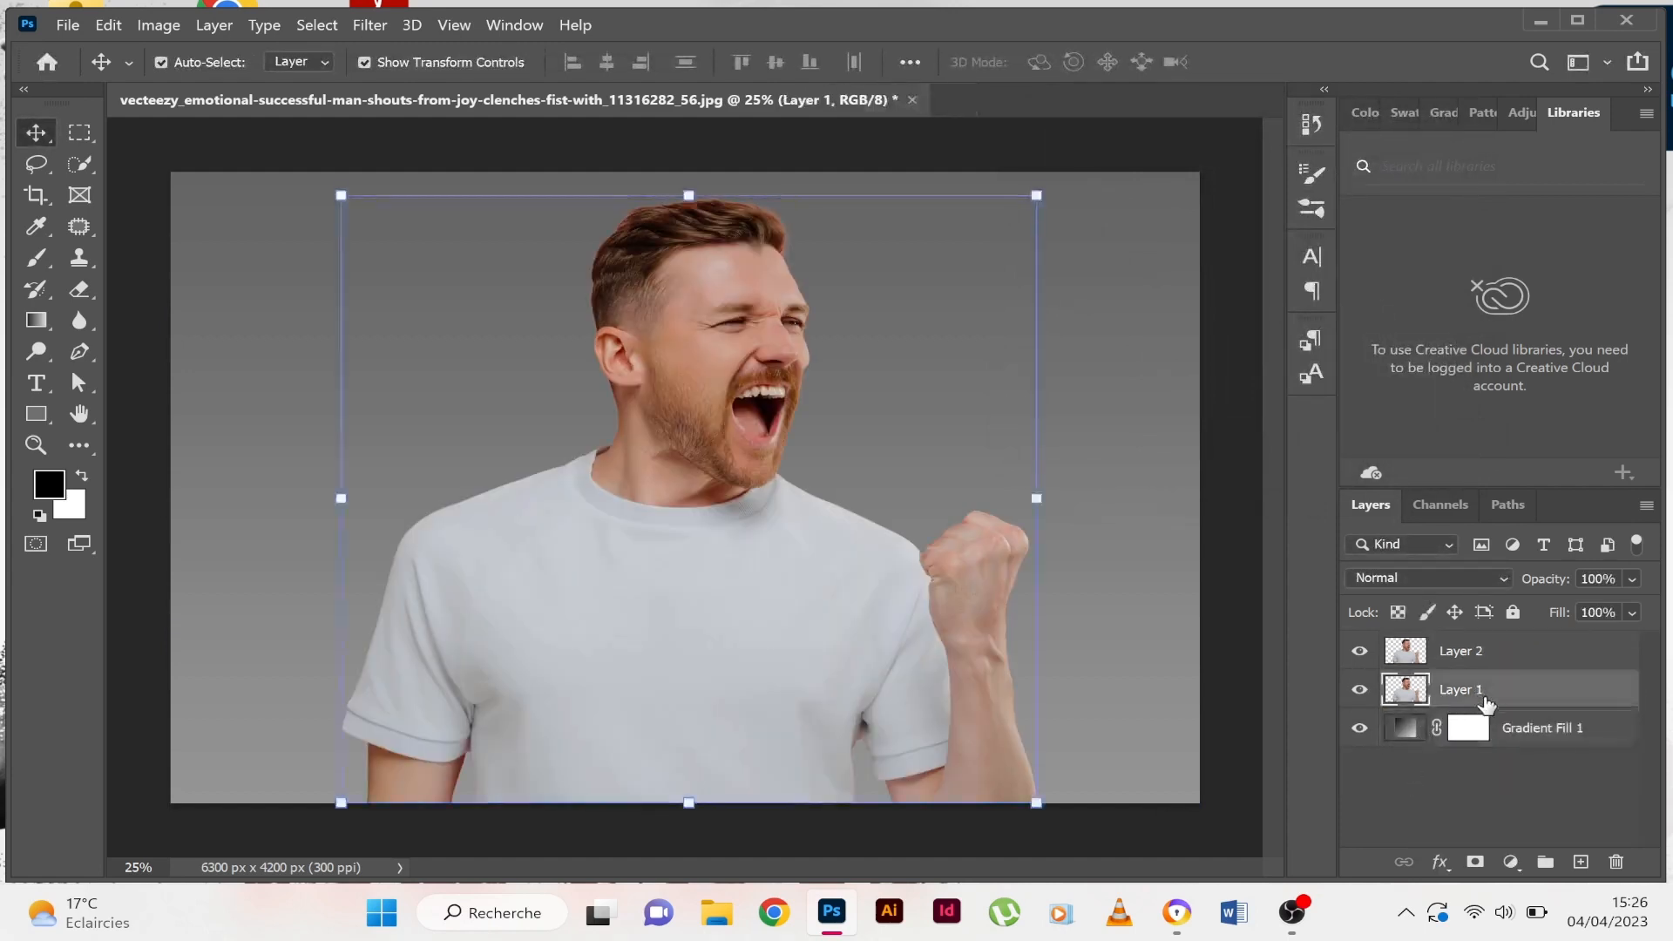
{"action": "left_click", "coordinate": [373, 24]}
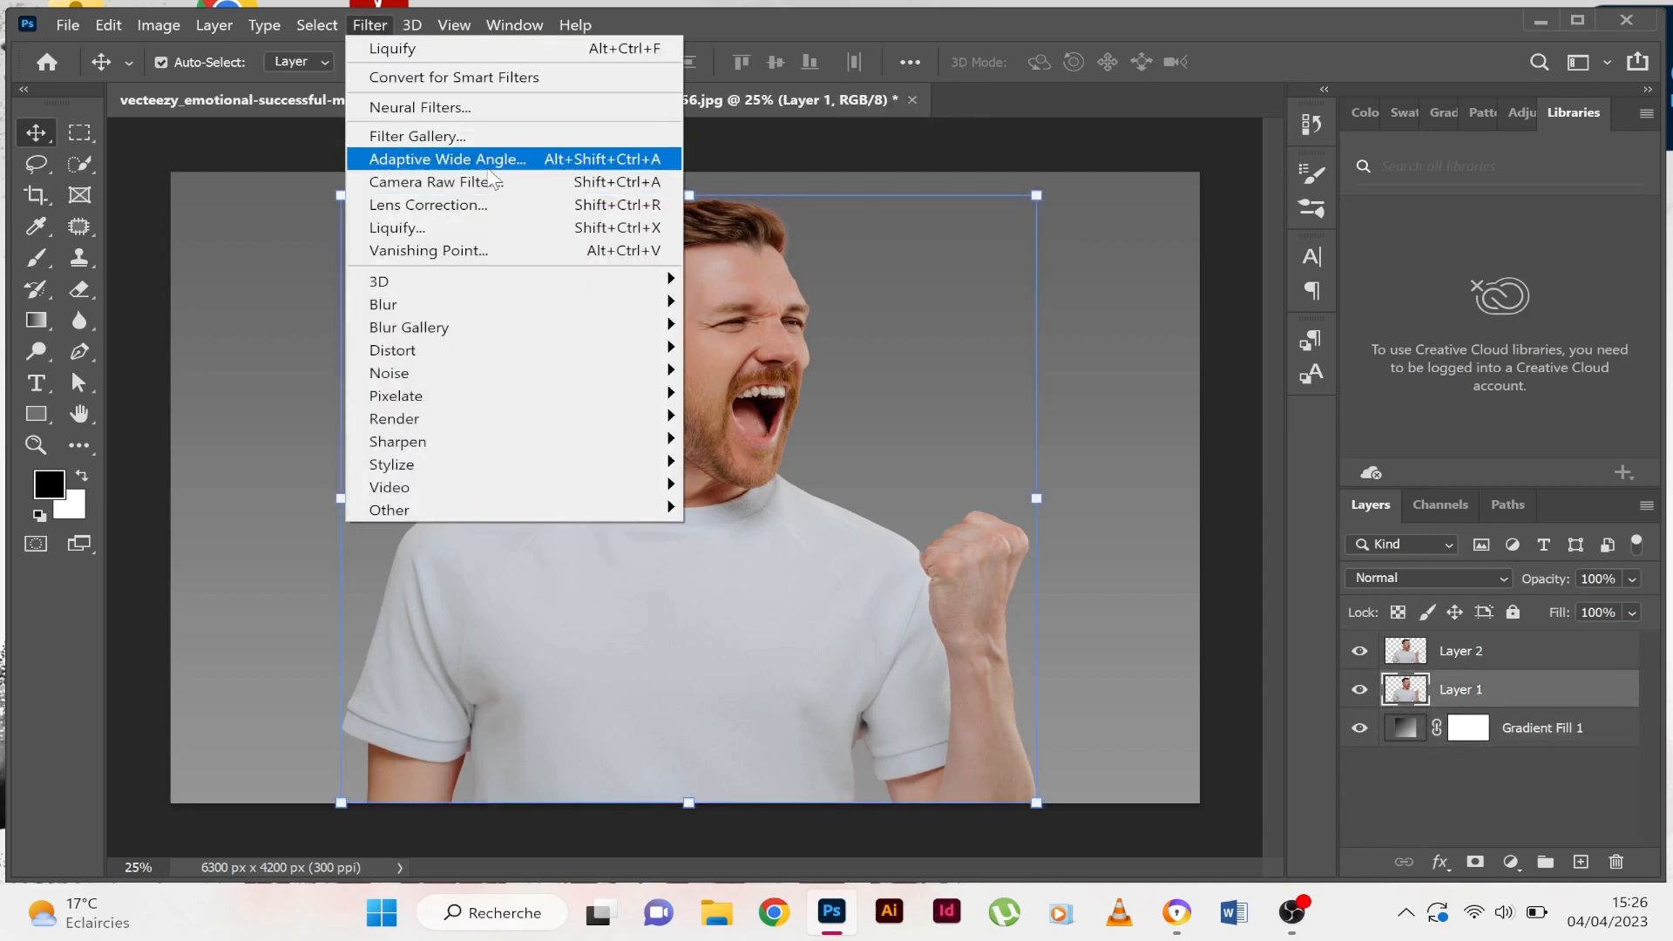
{"action": "left_click", "coordinate": [503, 236]}
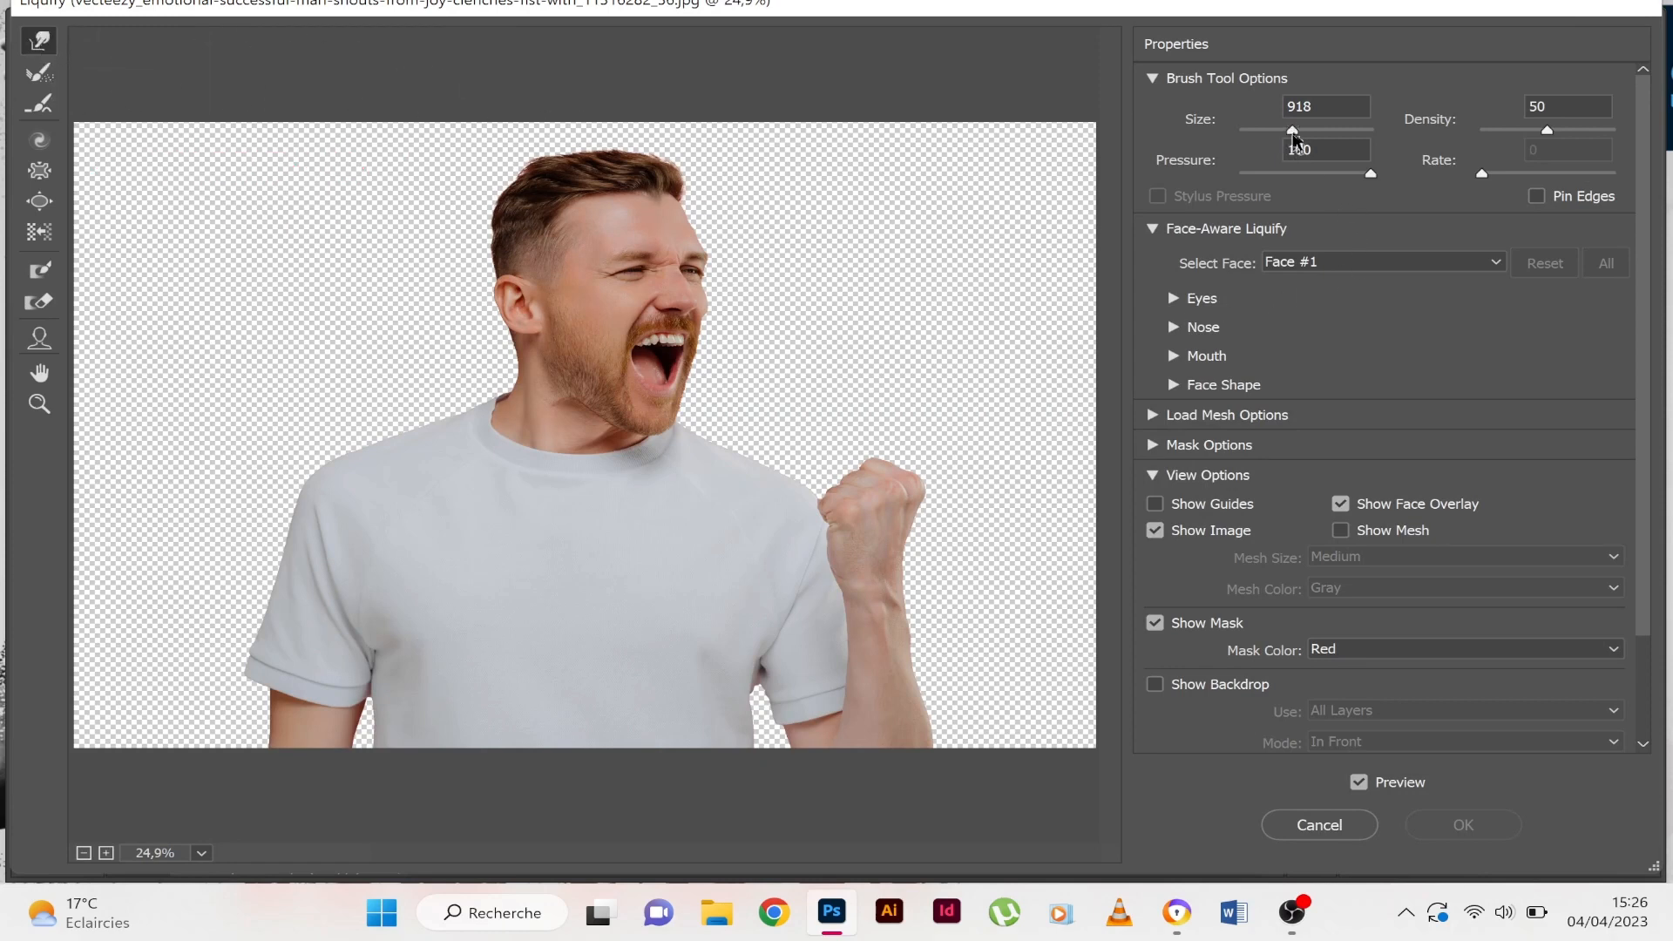
{"action": "left_click_drag", "start_coordinate": [1294, 136], "coordinate": [1296, 136]}
Step: Warp the man's lower arm, sleeve and shoulder outward until they stretch to the left edge of the image
{"action": "left_click_drag", "start_coordinate": [252, 697], "coordinate": [144, 696]}
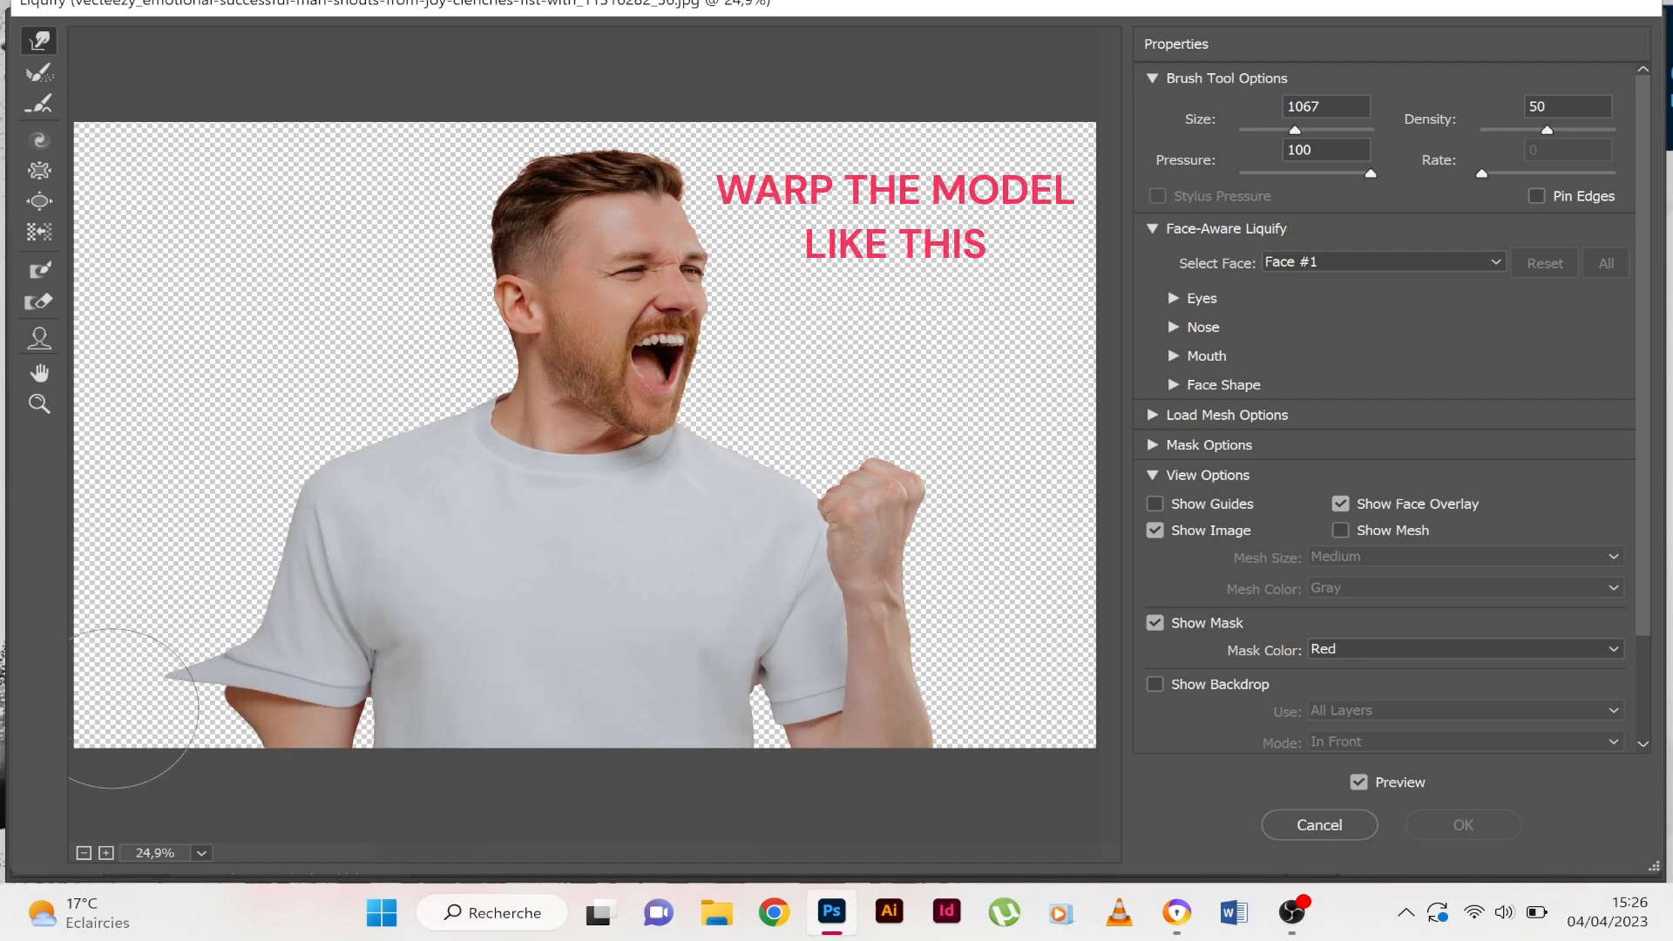
{"action": "left_click_drag", "start_coordinate": [288, 732], "coordinate": [126, 724]}
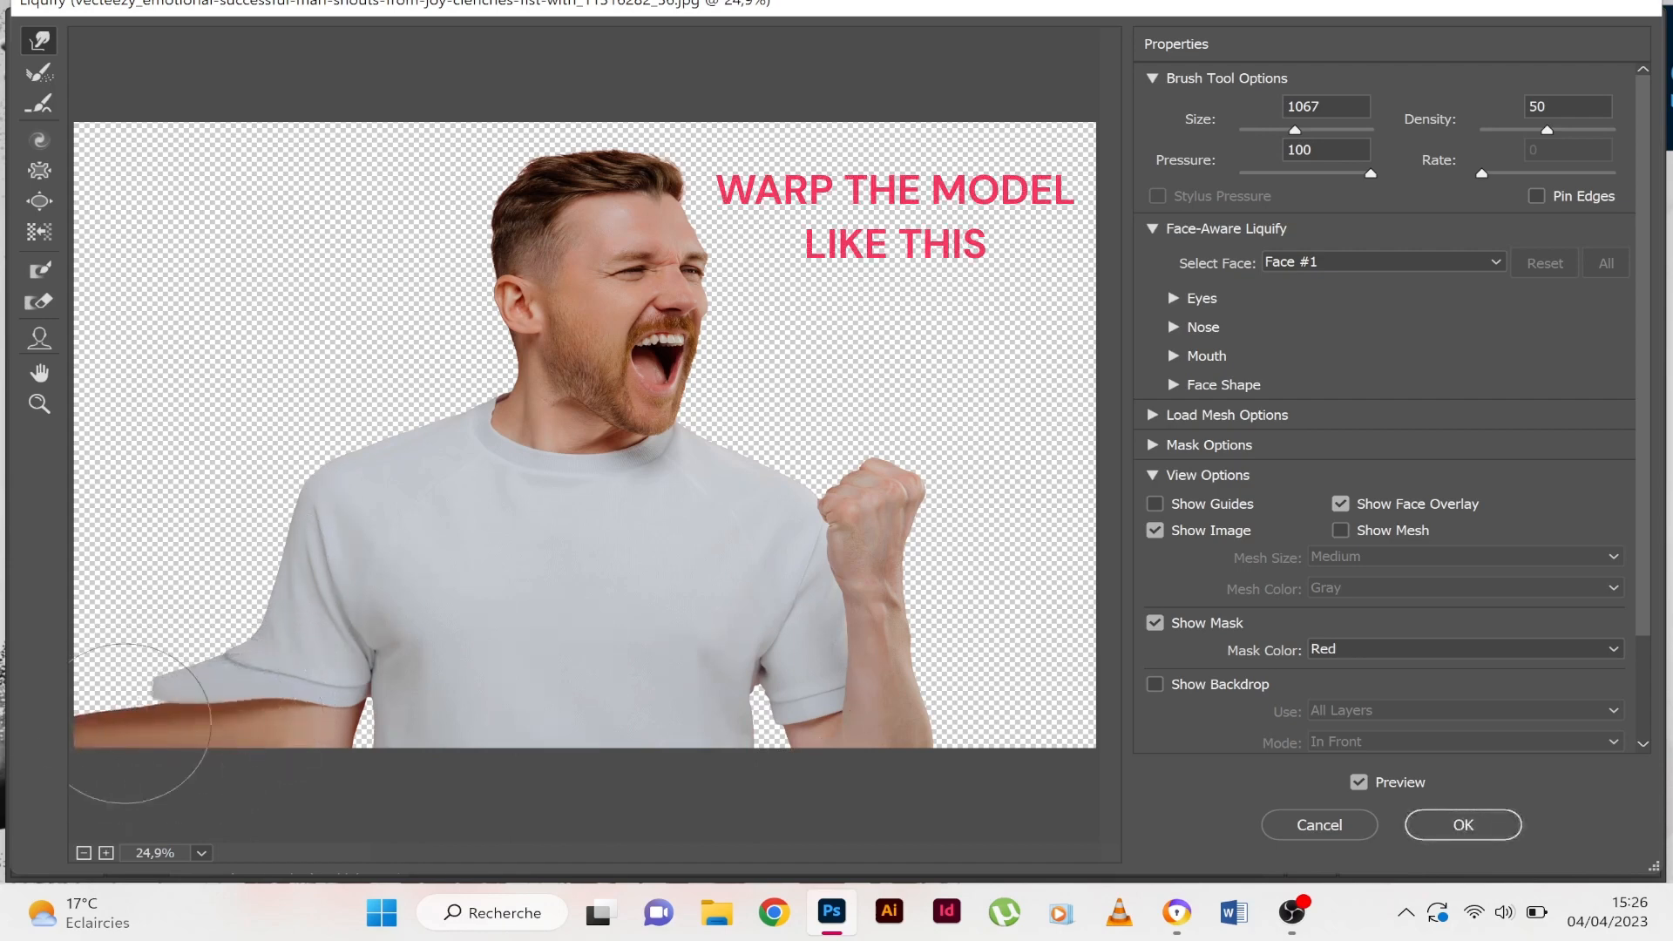
{"action": "mouse_move", "coordinate": [234, 682]}
{"action": "left_mouse_down"}
{"action": "mouse_move", "coordinate": [163, 686]}
{"action": "mouse_move", "coordinate": [86, 664]}
{"action": "left_mouse_up"}
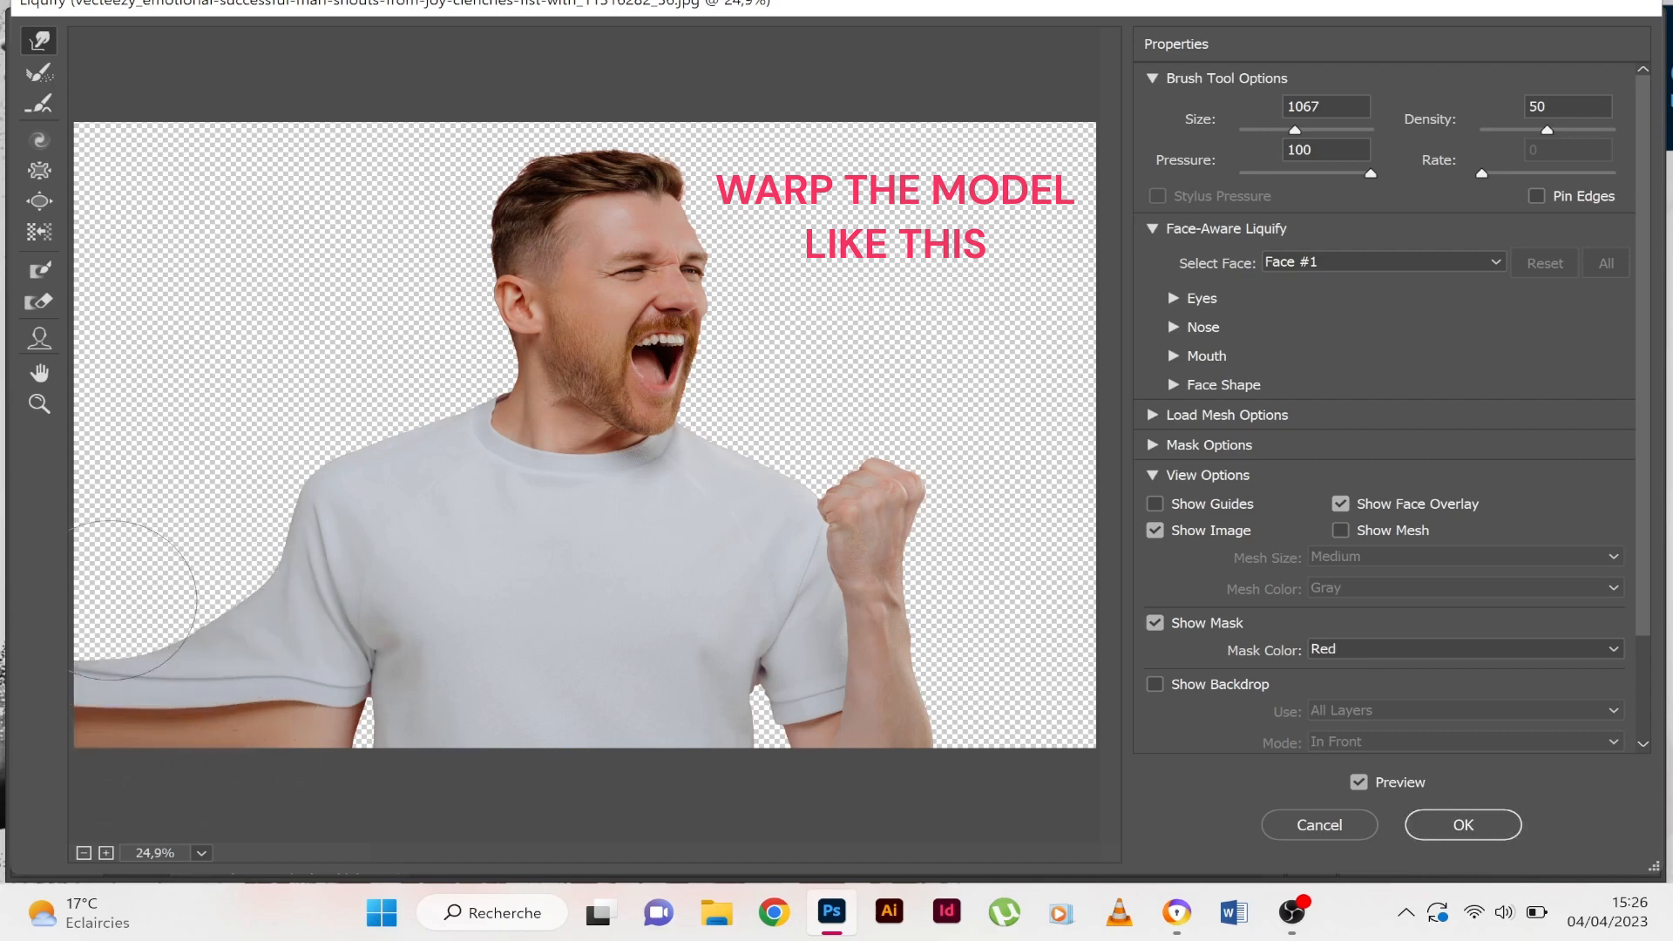
{"action": "mouse_move", "coordinate": [347, 545]}
{"action": "left_mouse_down"}
{"action": "mouse_move", "coordinate": [112, 566]}
{"action": "mouse_move", "coordinate": [15, 621]}
{"action": "left_mouse_up"}
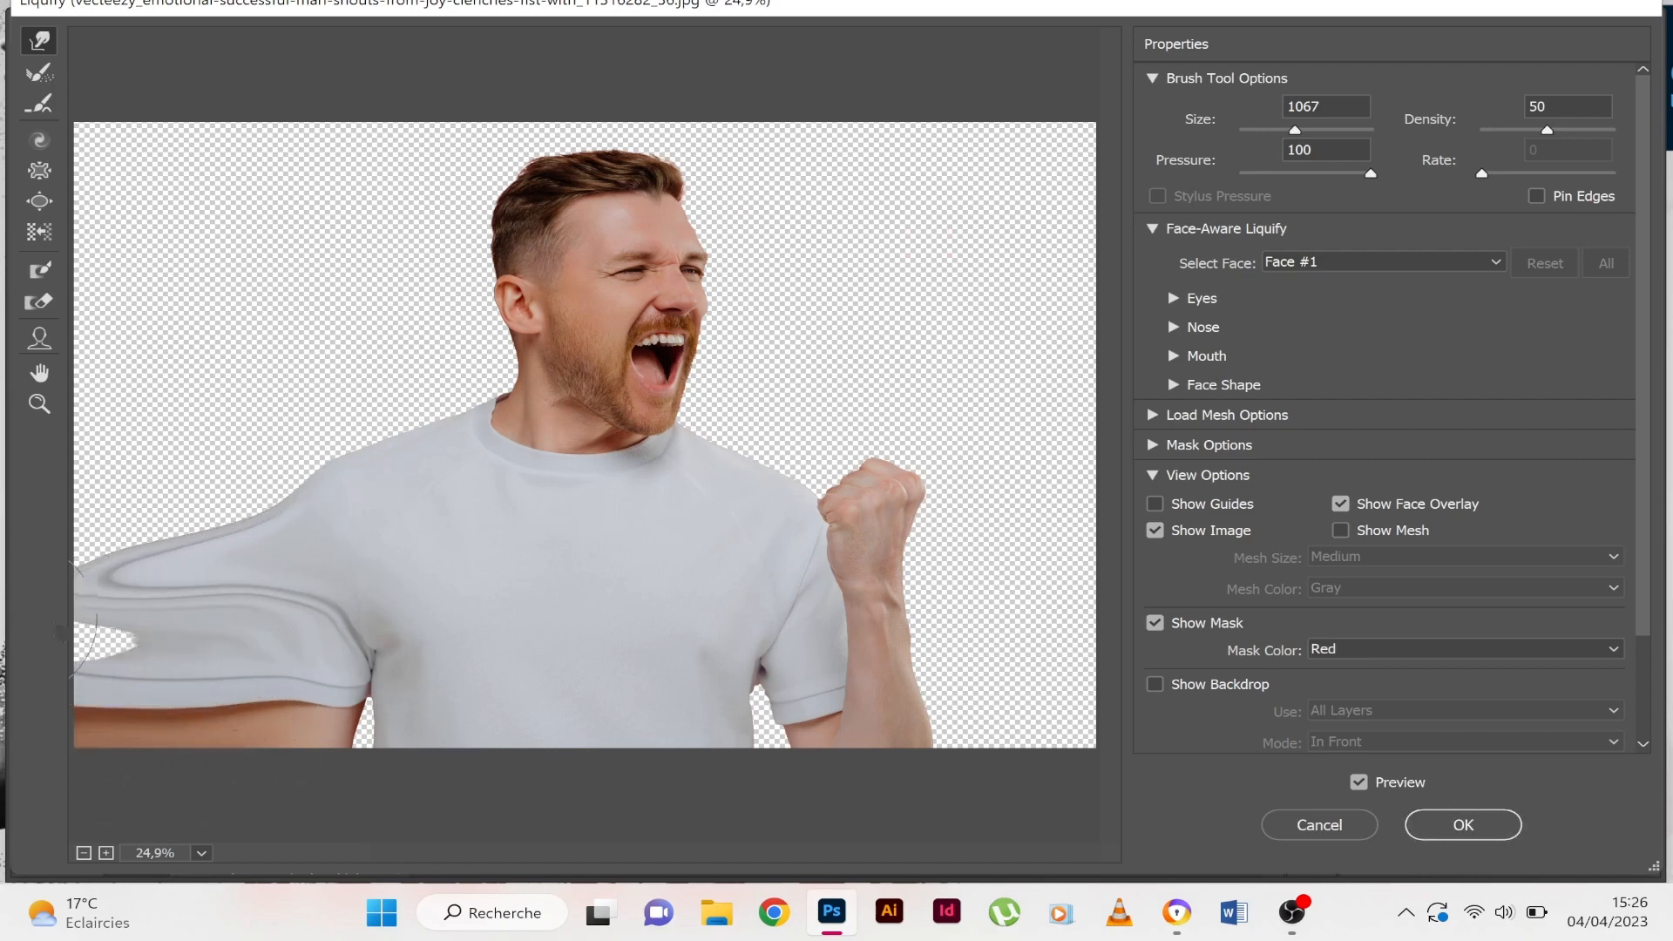
{"action": "left_click_drag", "start_coordinate": [289, 520], "coordinate": [118, 528]}
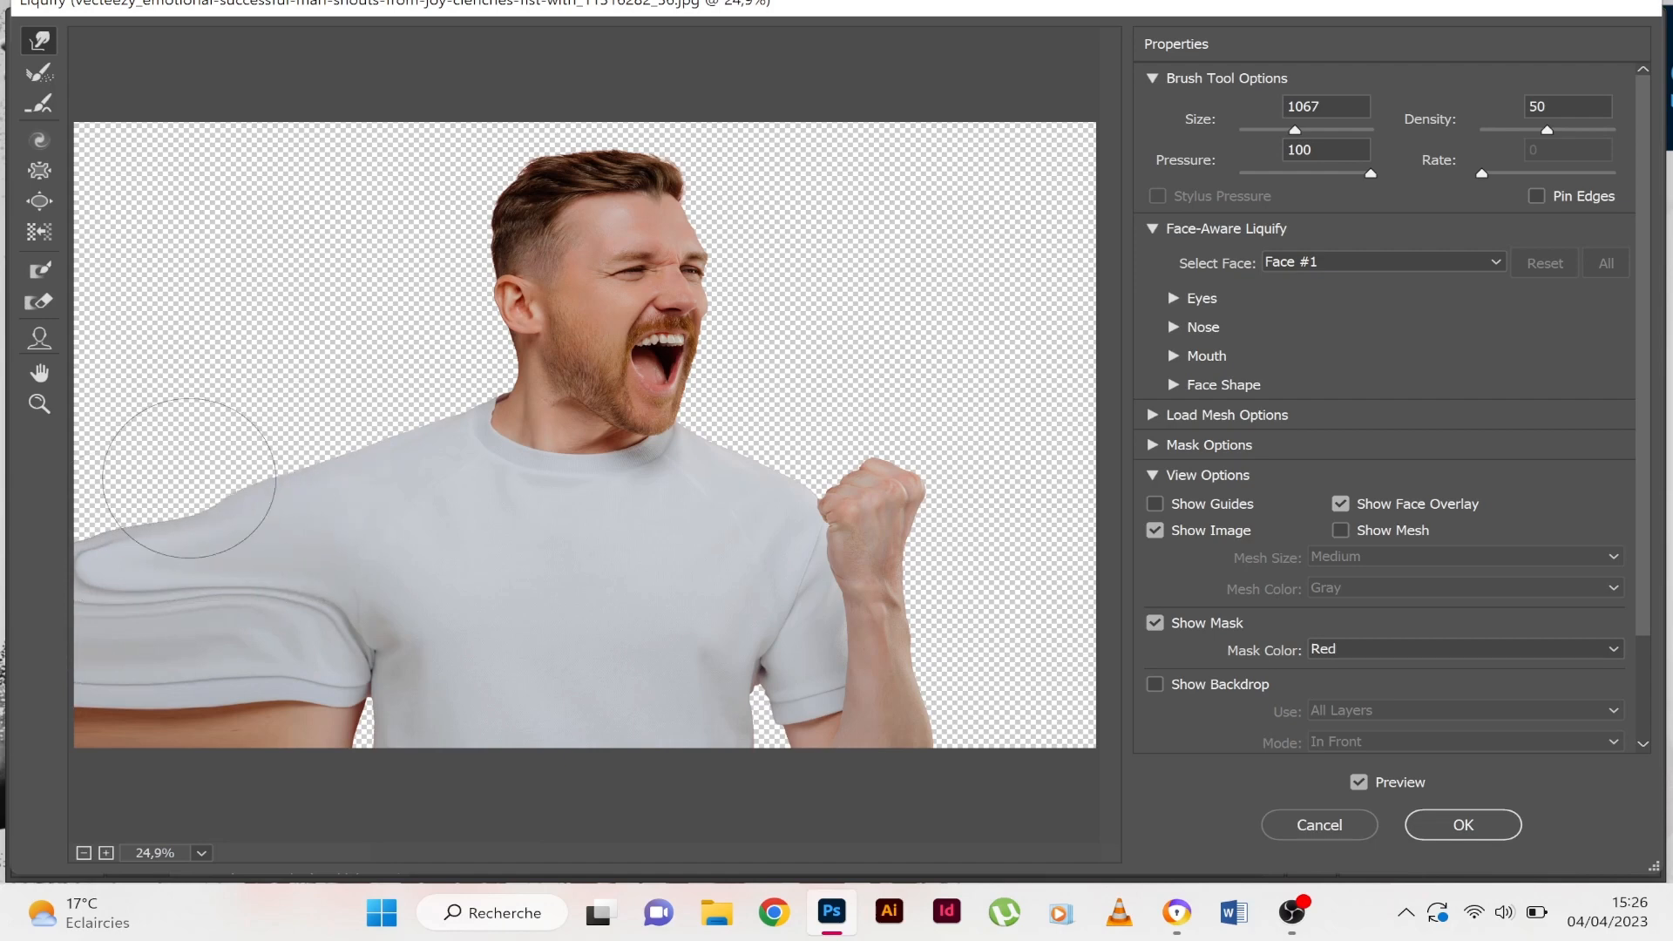
{"action": "left_click_drag", "start_coordinate": [376, 434], "coordinate": [165, 449]}
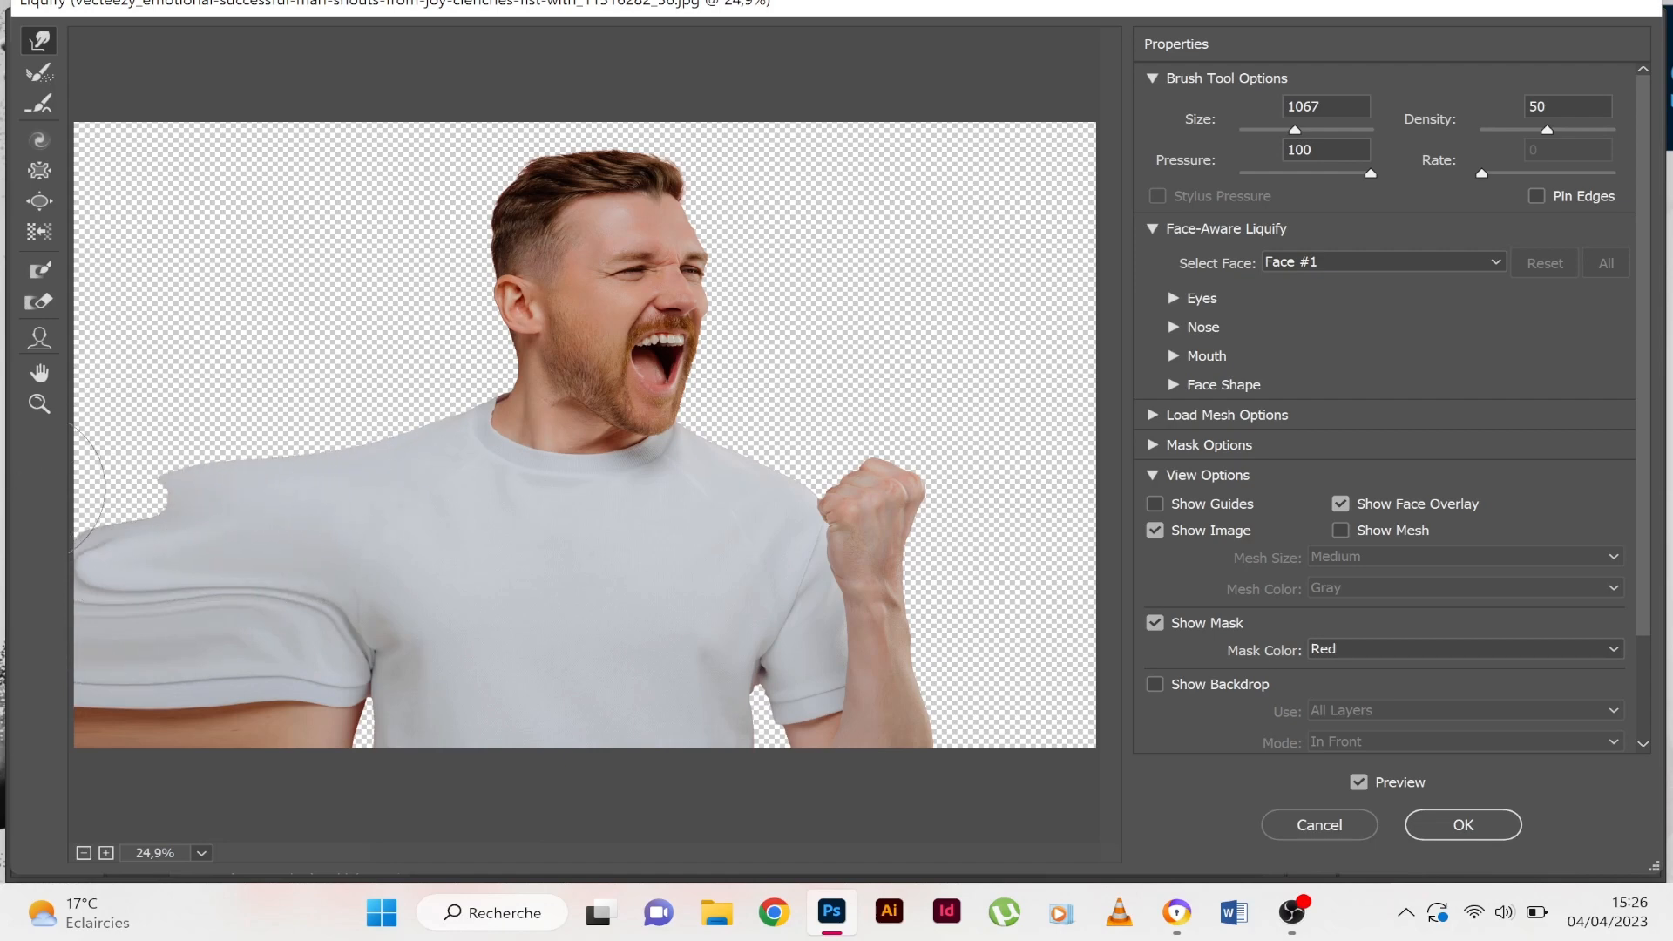
{"action": "left_click_drag", "start_coordinate": [280, 485], "coordinate": [21, 490]}
{"action": "left_click_drag", "start_coordinate": [179, 508], "coordinate": [7, 514]}
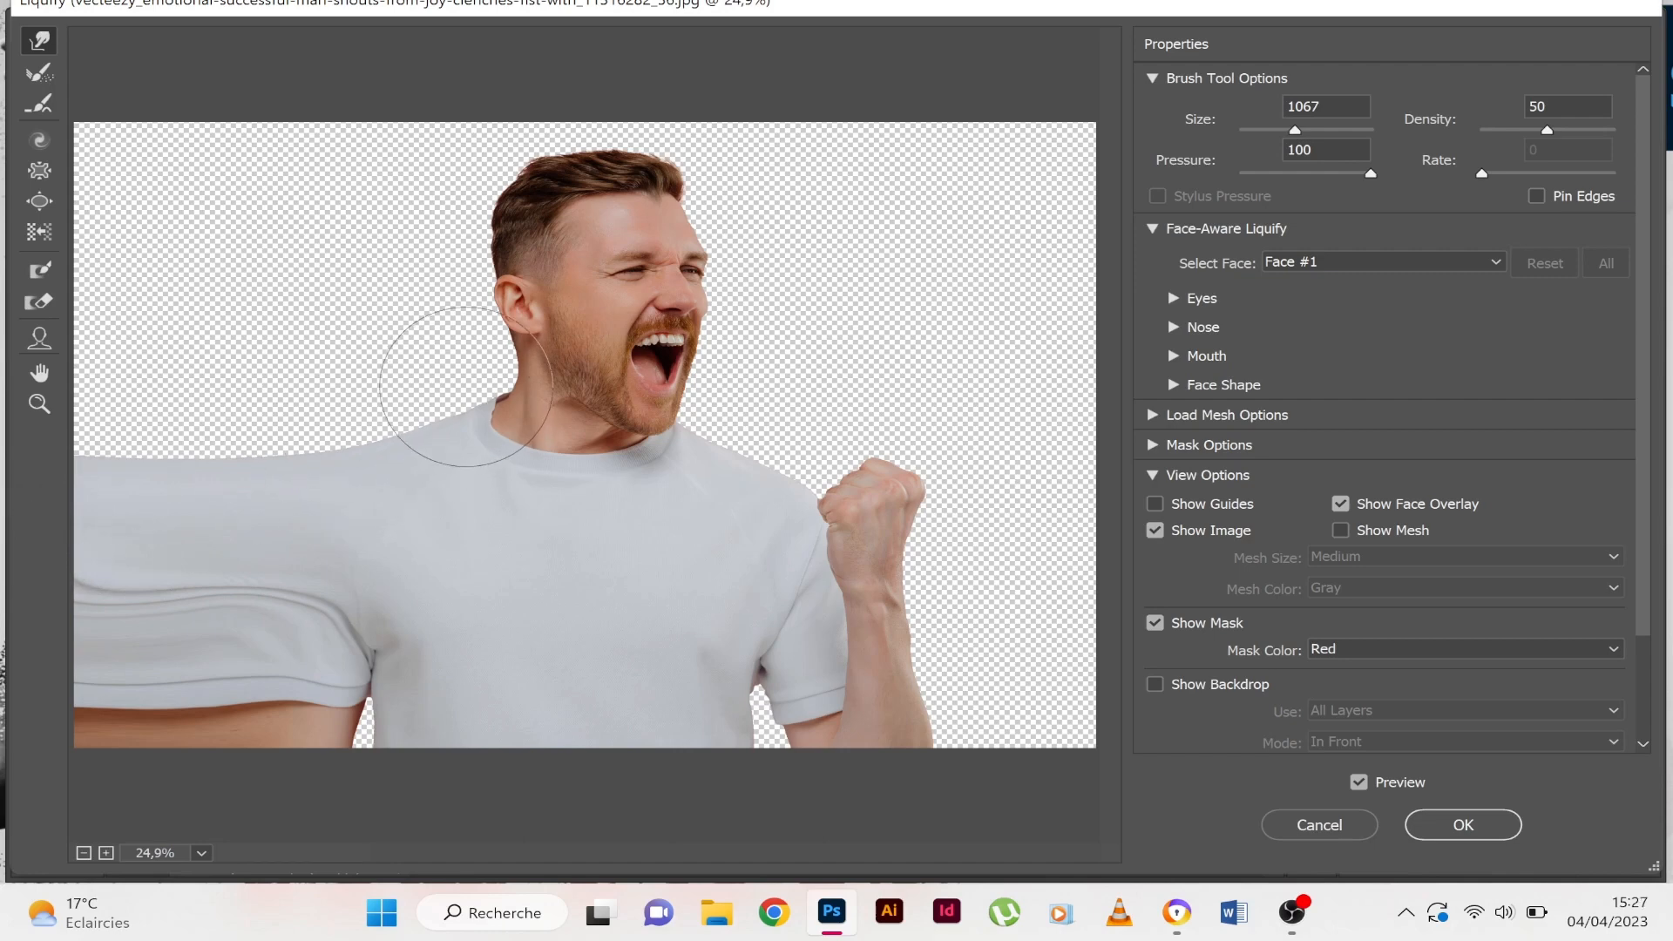
Step: Pull the back of the hair, the ear, the neck and the collar side outward to the left with the warp brush
{"action": "mouse_move", "coordinate": [466, 306]}
{"action": "left_mouse_down"}
{"action": "mouse_move", "coordinate": [483, 195]}
{"action": "mouse_move", "coordinate": [430, 168]}
{"action": "left_mouse_up"}
{"action": "left_click_drag", "start_coordinate": [471, 238], "coordinate": [336, 205]}
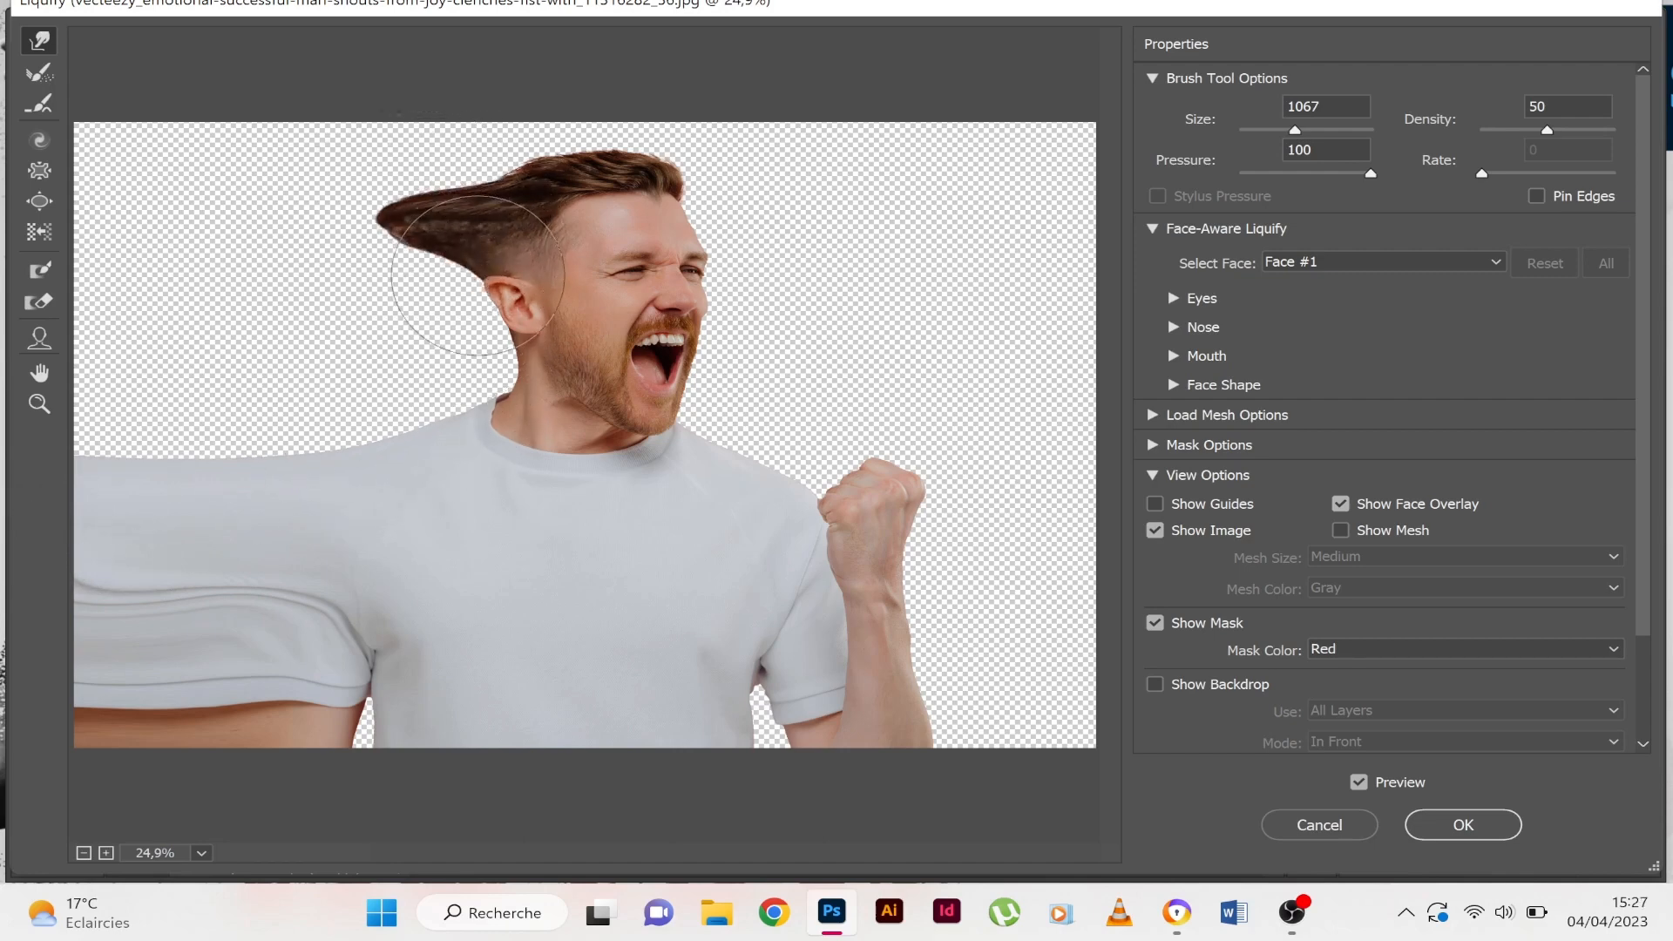
{"action": "mouse_move", "coordinate": [485, 299]}
{"action": "left_mouse_down"}
{"action": "mouse_move", "coordinate": [408, 286]}
{"action": "mouse_move", "coordinate": [373, 279]}
{"action": "left_mouse_up"}
{"action": "left_click_drag", "start_coordinate": [499, 328], "coordinate": [350, 316]}
{"action": "left_click_drag", "start_coordinate": [453, 373], "coordinate": [308, 361]}
{"action": "left_click_drag", "start_coordinate": [449, 406], "coordinate": [324, 386]}
{"action": "left_click_drag", "start_coordinate": [453, 378], "coordinate": [375, 351]}
{"action": "mouse_move", "coordinate": [464, 422]}
{"action": "left_mouse_down"}
{"action": "mouse_move", "coordinate": [338, 375]}
{"action": "mouse_move", "coordinate": [430, 370]}
{"action": "mouse_move", "coordinate": [315, 320]}
{"action": "left_mouse_up"}
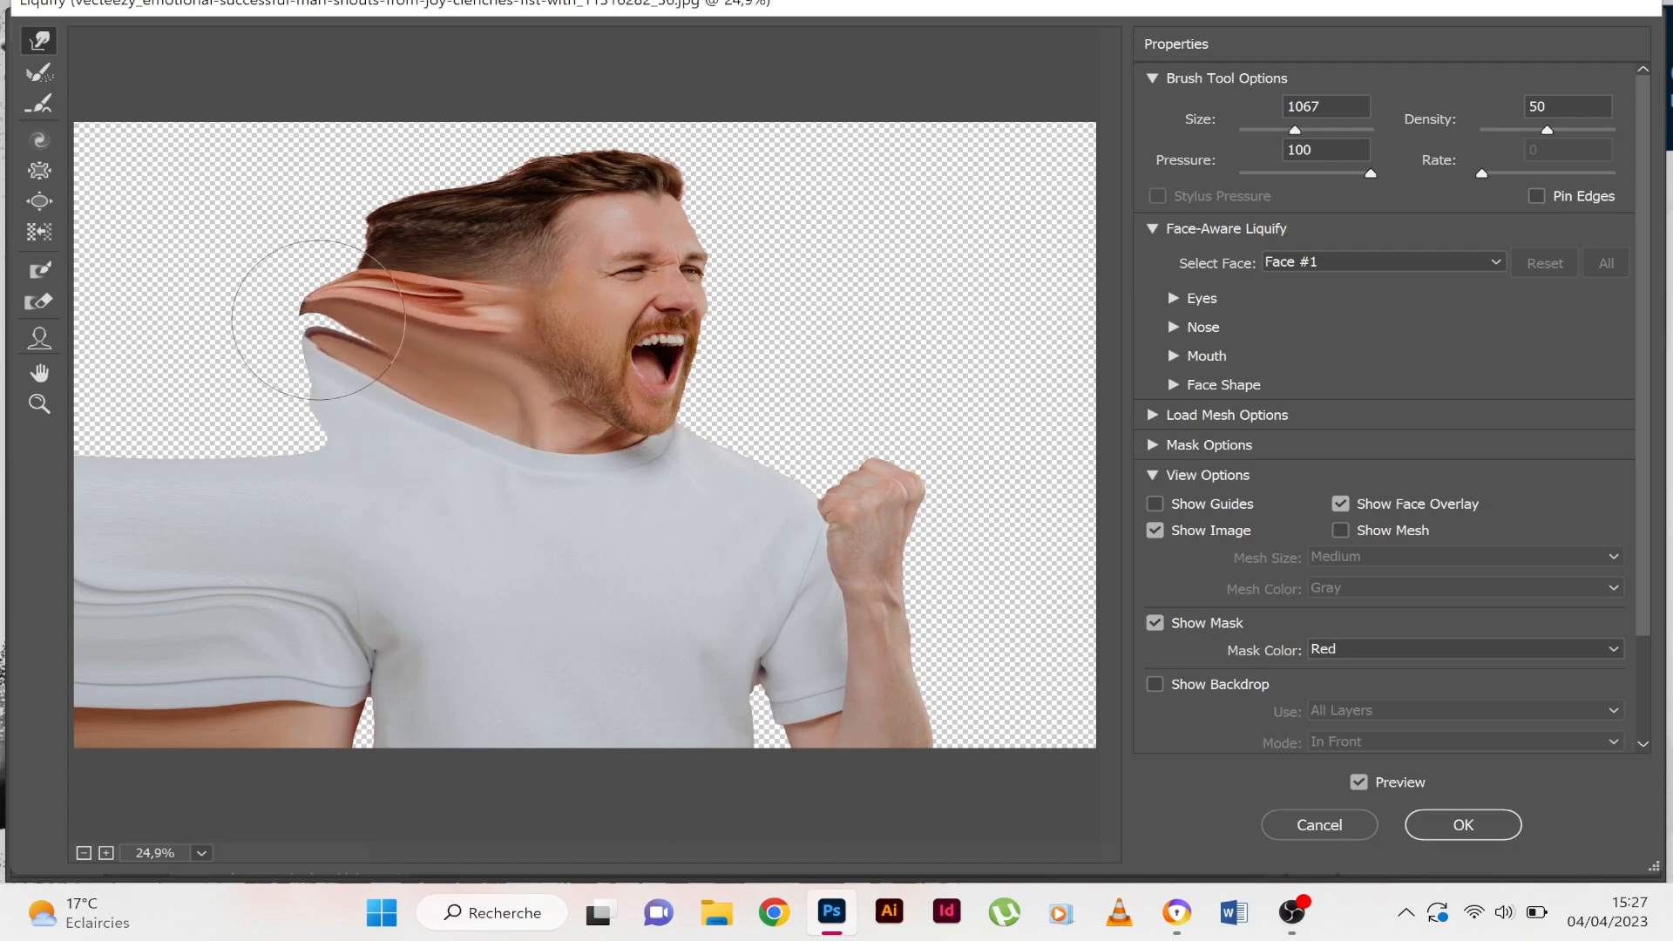
{"action": "left_click_drag", "start_coordinate": [387, 378], "coordinate": [300, 364]}
Step: Extend the stretched hair, skin and shoulder to the image's left edge, close the gap above the shirt, and apply the Liquify warp
{"action": "left_click_drag", "start_coordinate": [410, 209], "coordinate": [183, 229]}
{"action": "left_click_drag", "start_coordinate": [307, 296], "coordinate": [109, 294]}
{"action": "left_click_drag", "start_coordinate": [305, 266], "coordinate": [54, 240]}
{"action": "left_click_drag", "start_coordinate": [259, 336], "coordinate": [55, 333]}
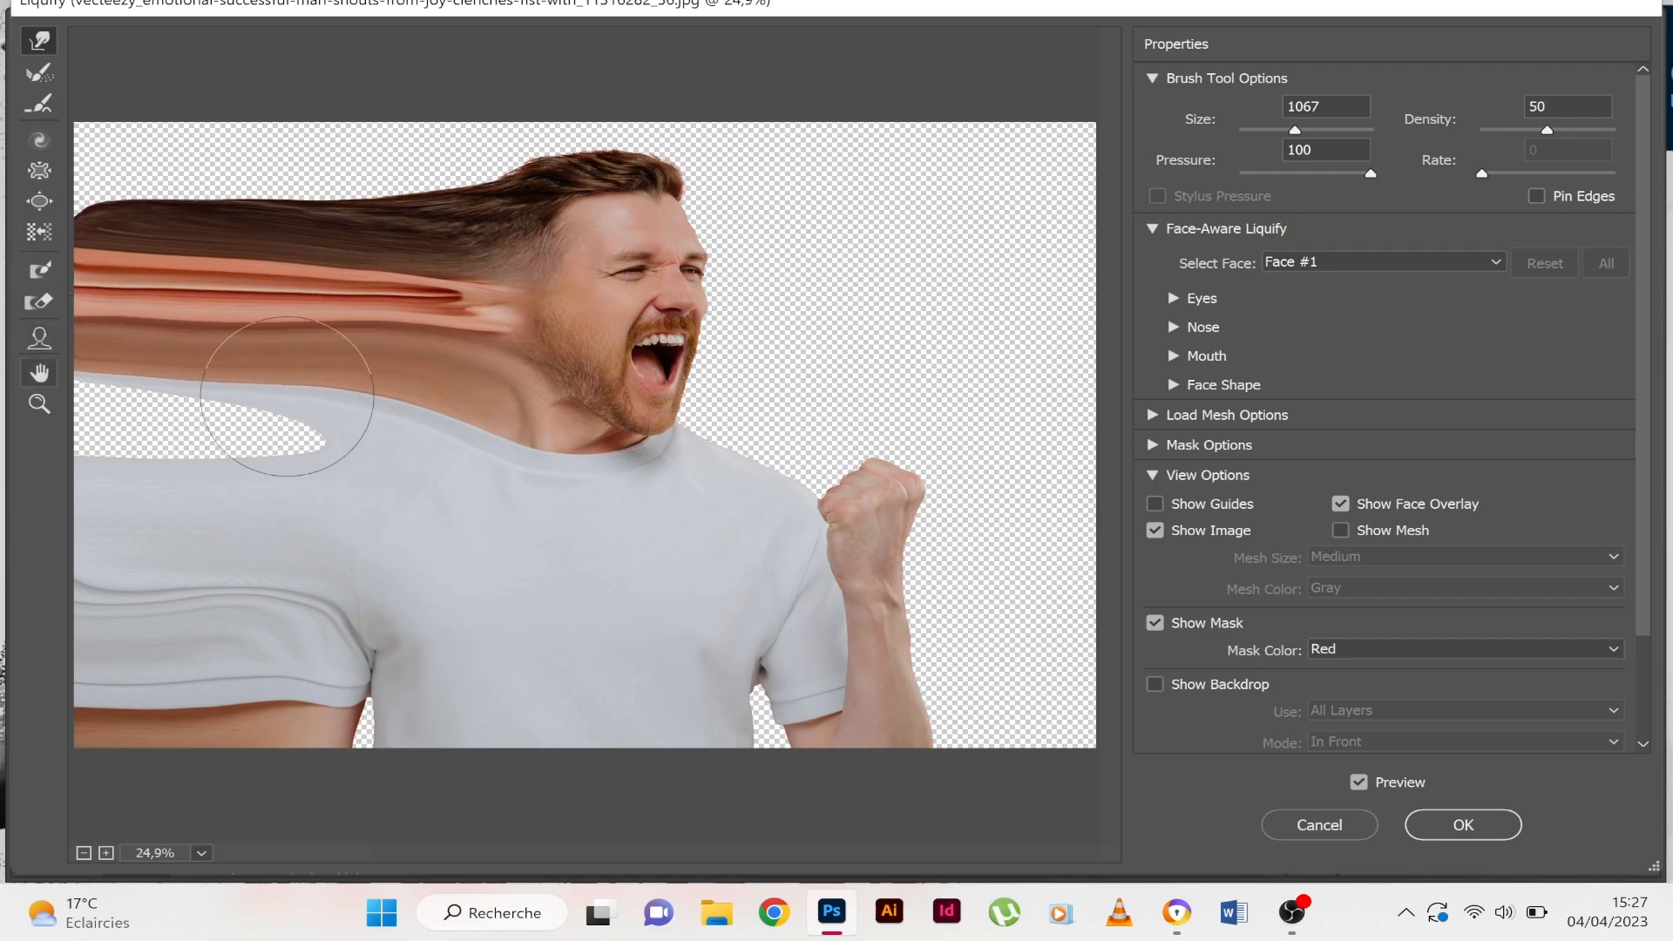
{"action": "left_click_drag", "start_coordinate": [298, 411], "coordinate": [68, 398]}
{"action": "left_click_drag", "start_coordinate": [349, 418], "coordinate": [35, 425]}
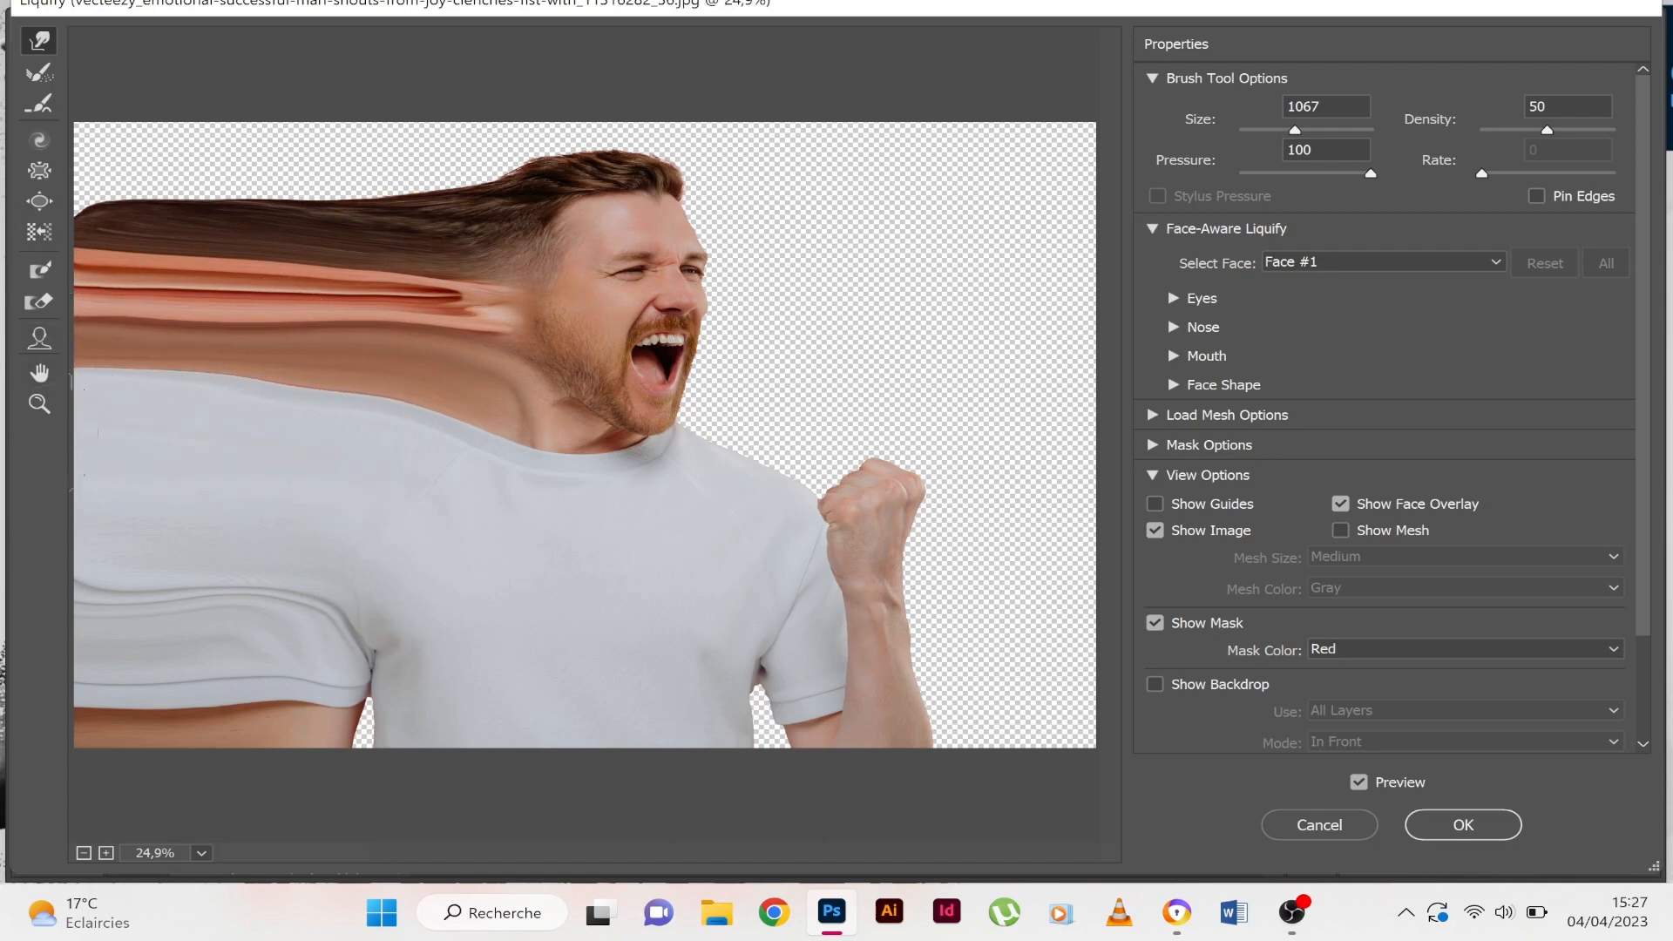
{"action": "left_click_drag", "start_coordinate": [143, 265], "coordinate": [83, 245]}
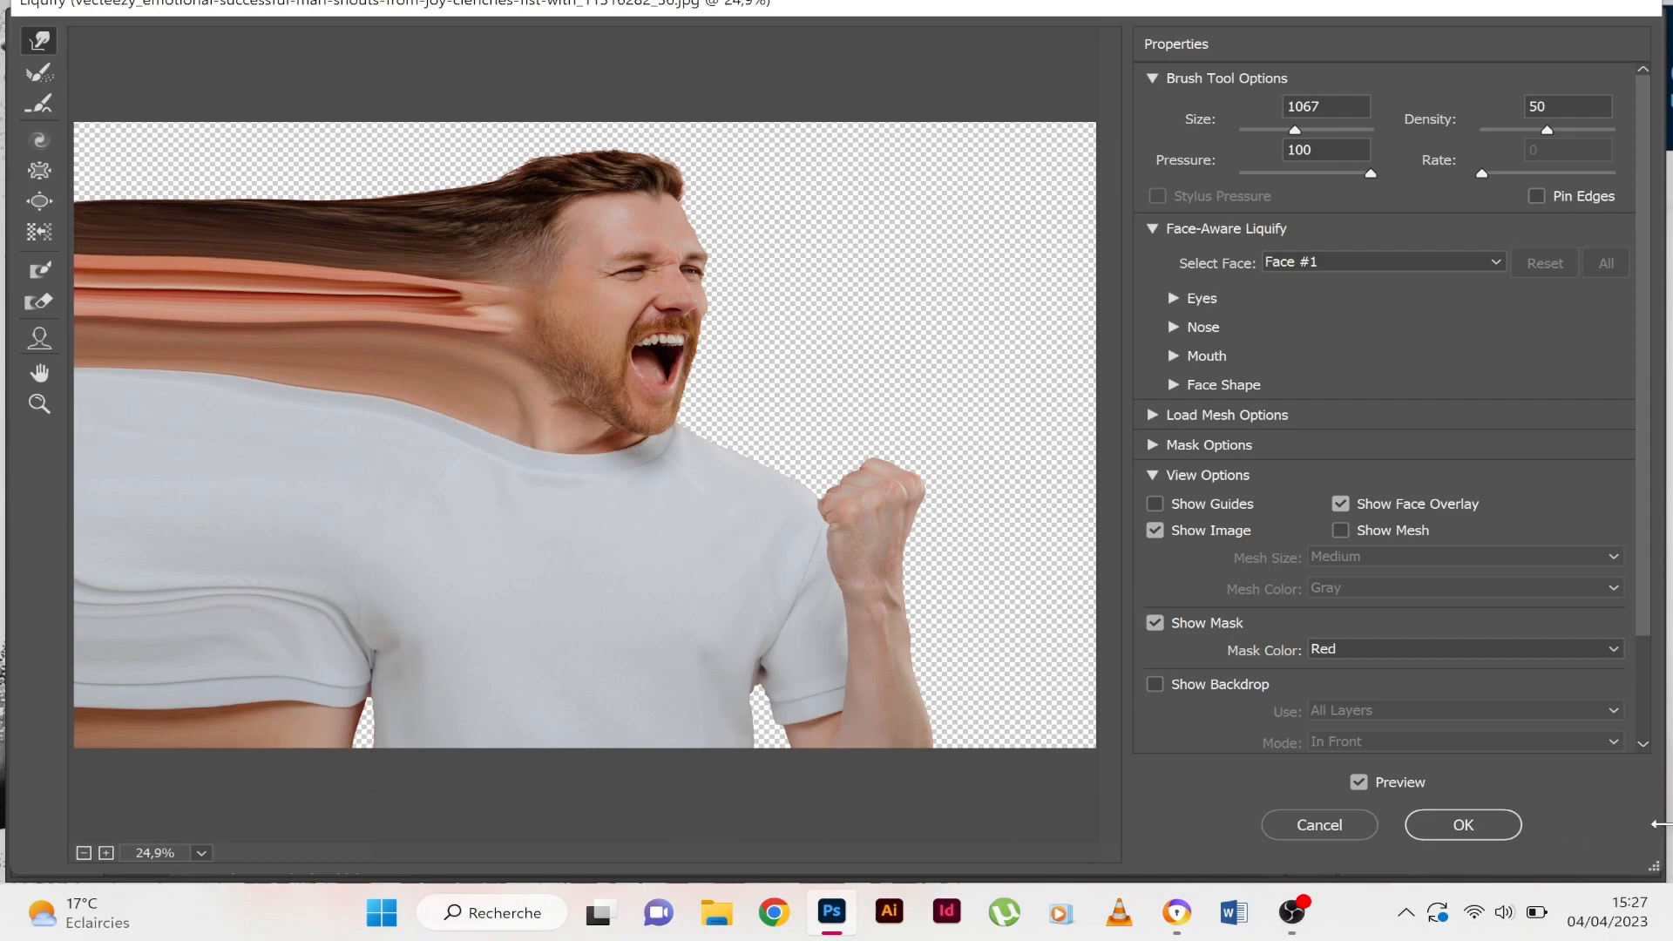
{"action": "left_click", "coordinate": [1468, 825]}
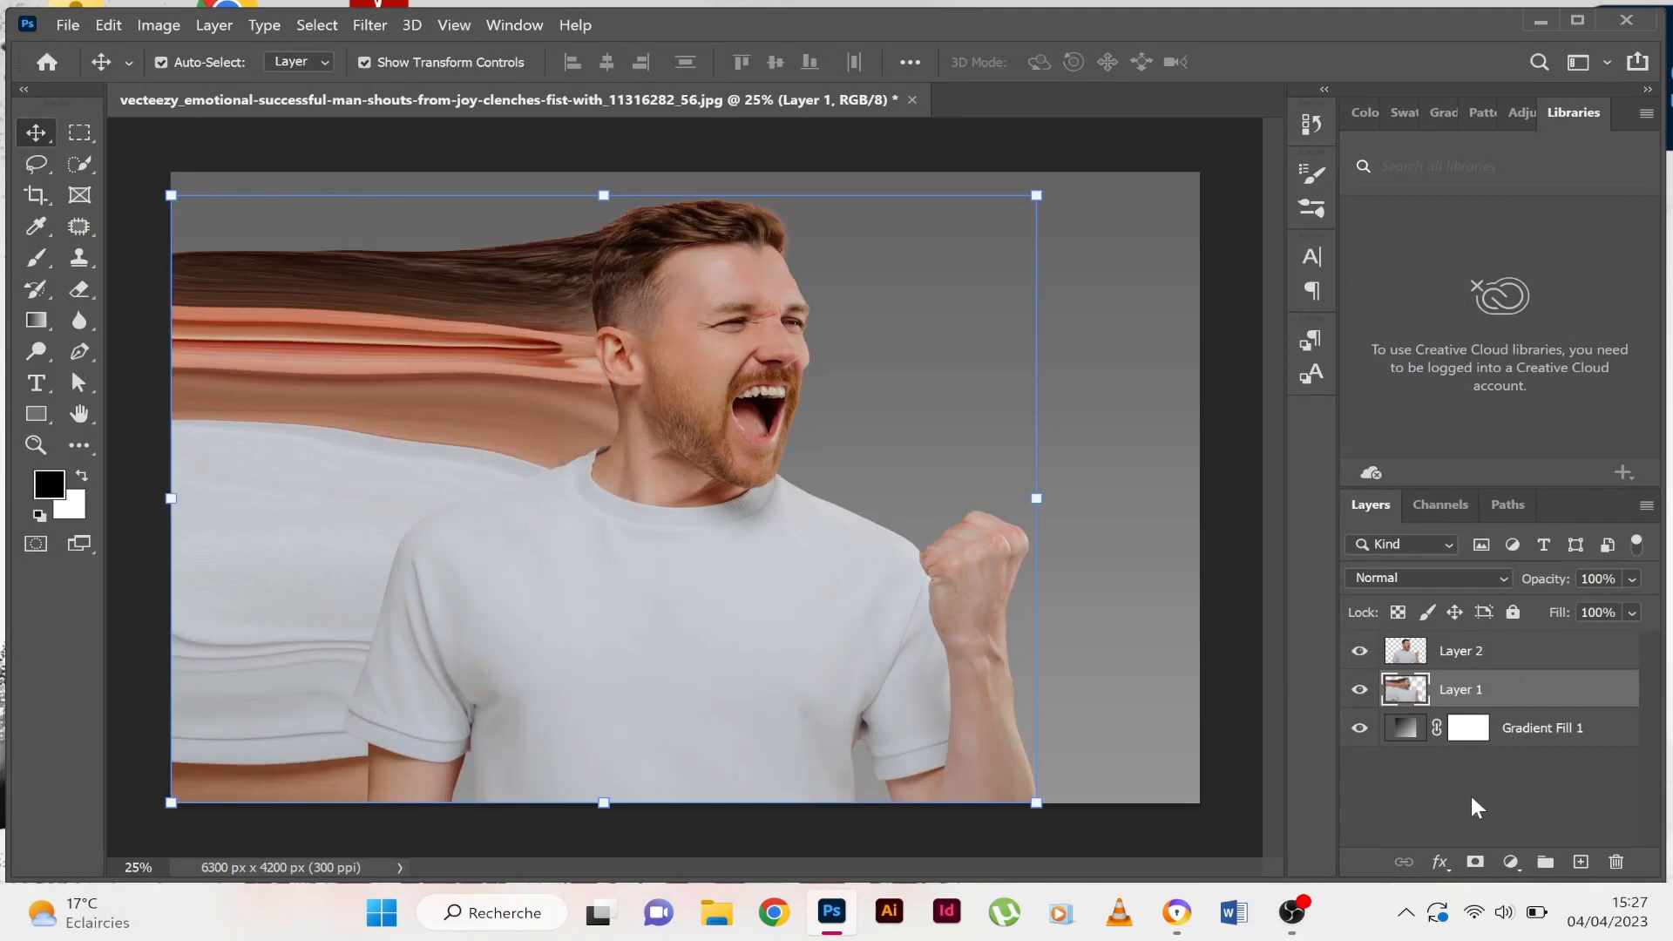
Step: Add a layer mask to Layer 1 and invert it to black to hide the stretched copy
{"action": "left_click", "coordinate": [1479, 865]}
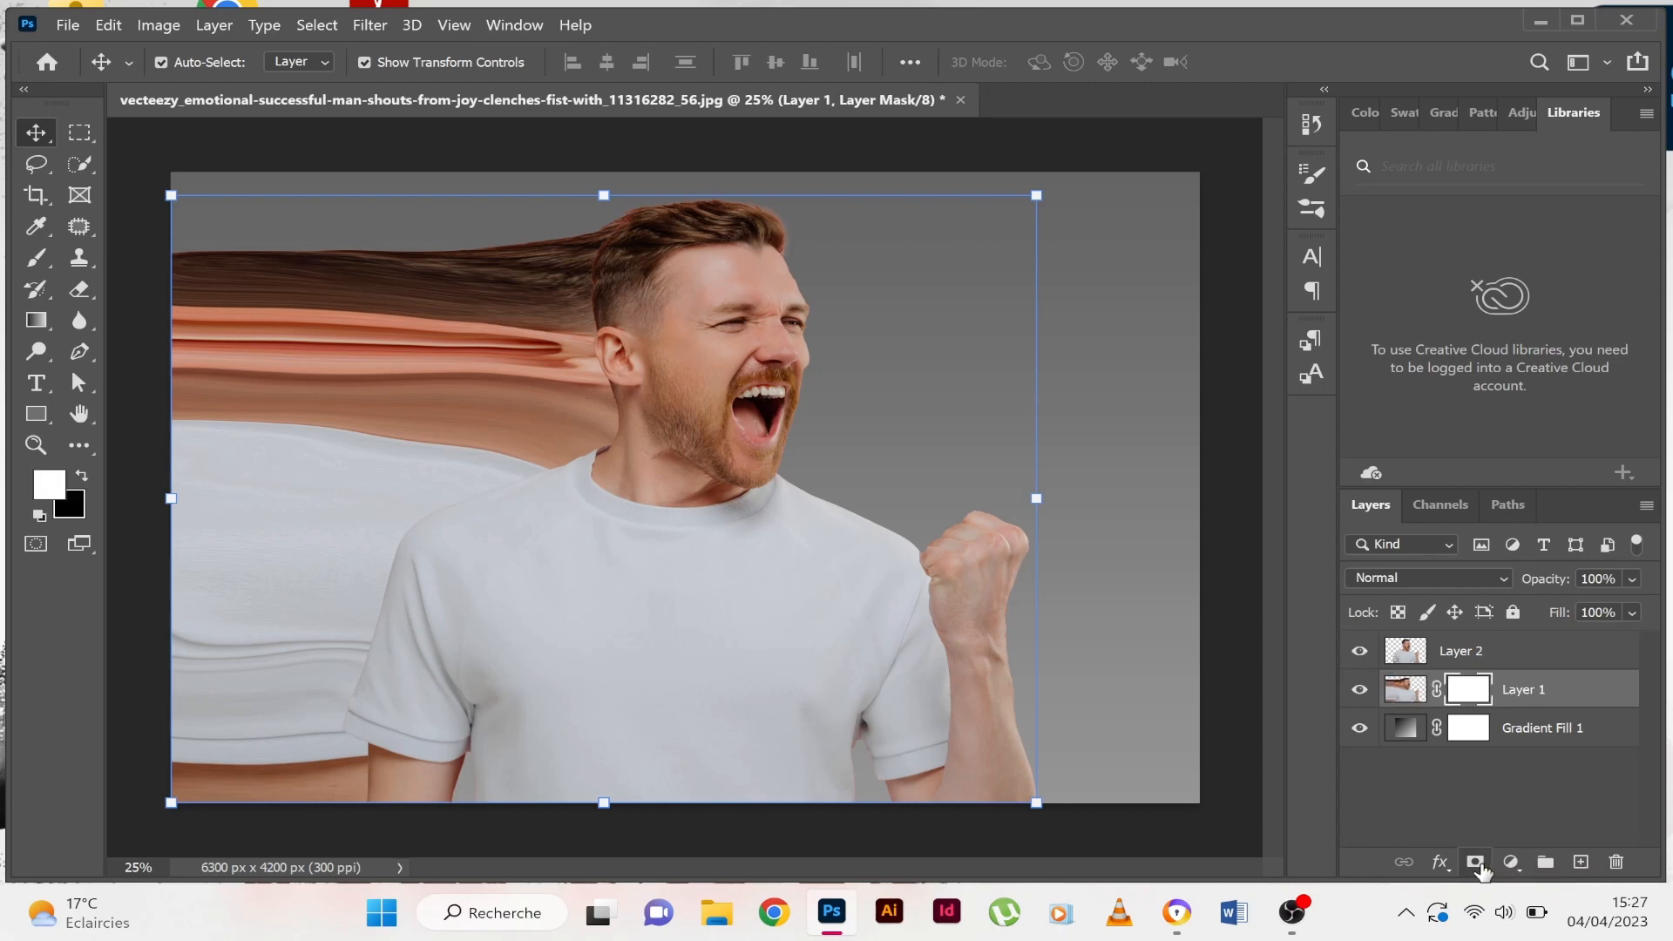
{"action": "double_click", "coordinate": [1482, 693]}
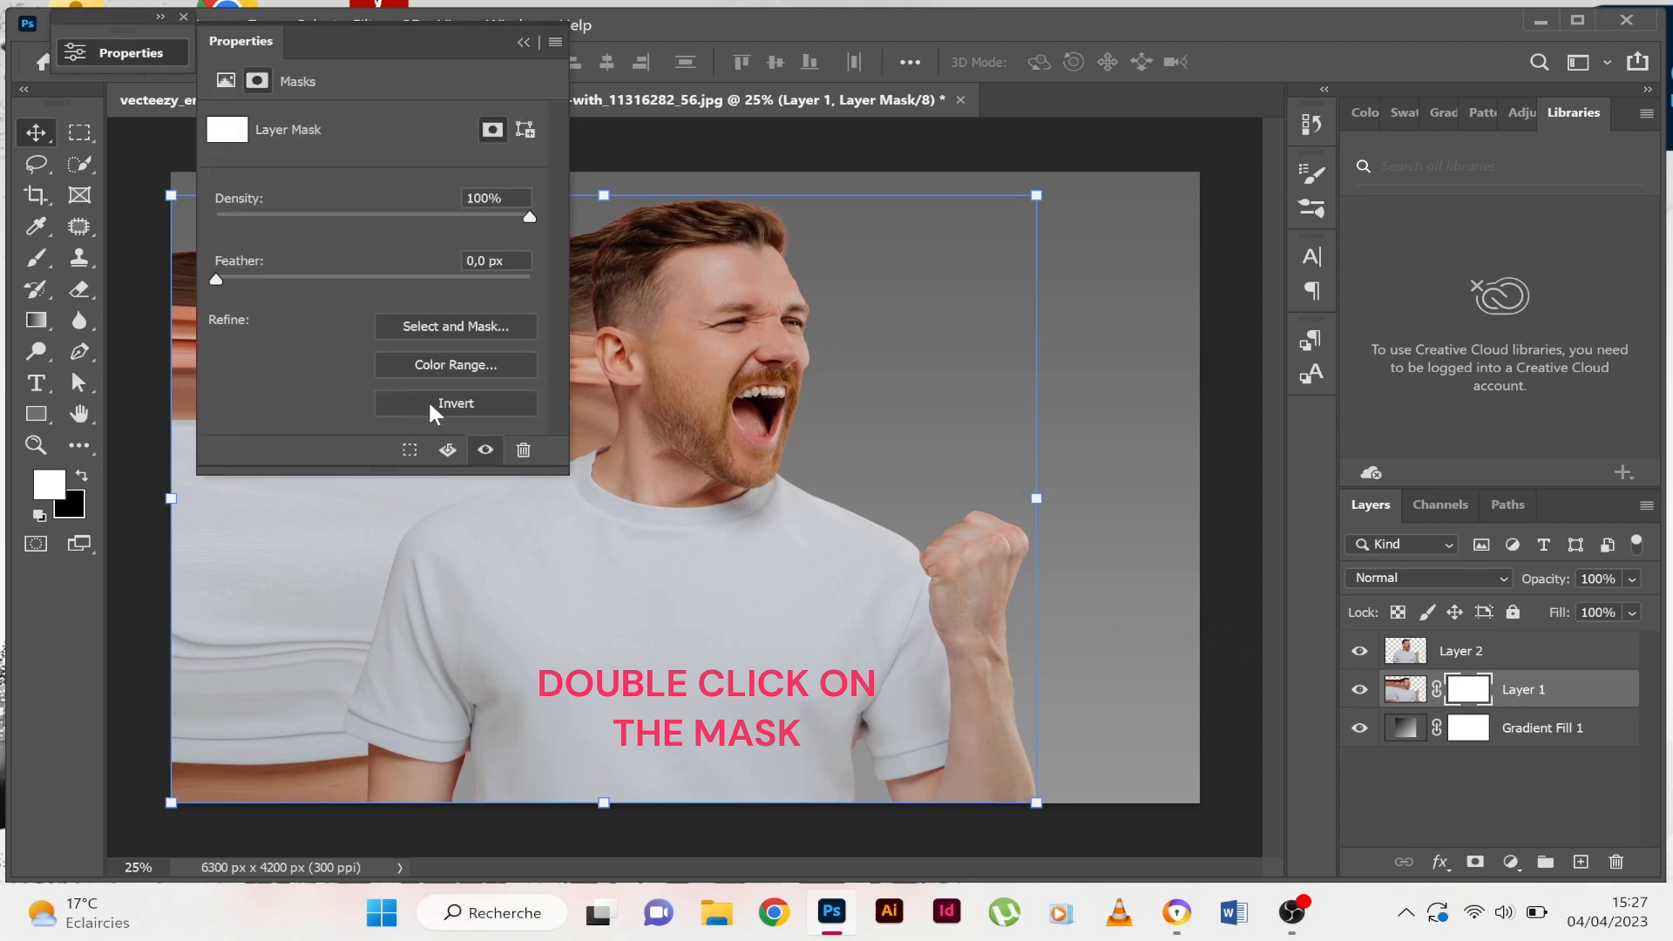
{"action": "left_click", "coordinate": [433, 407]}
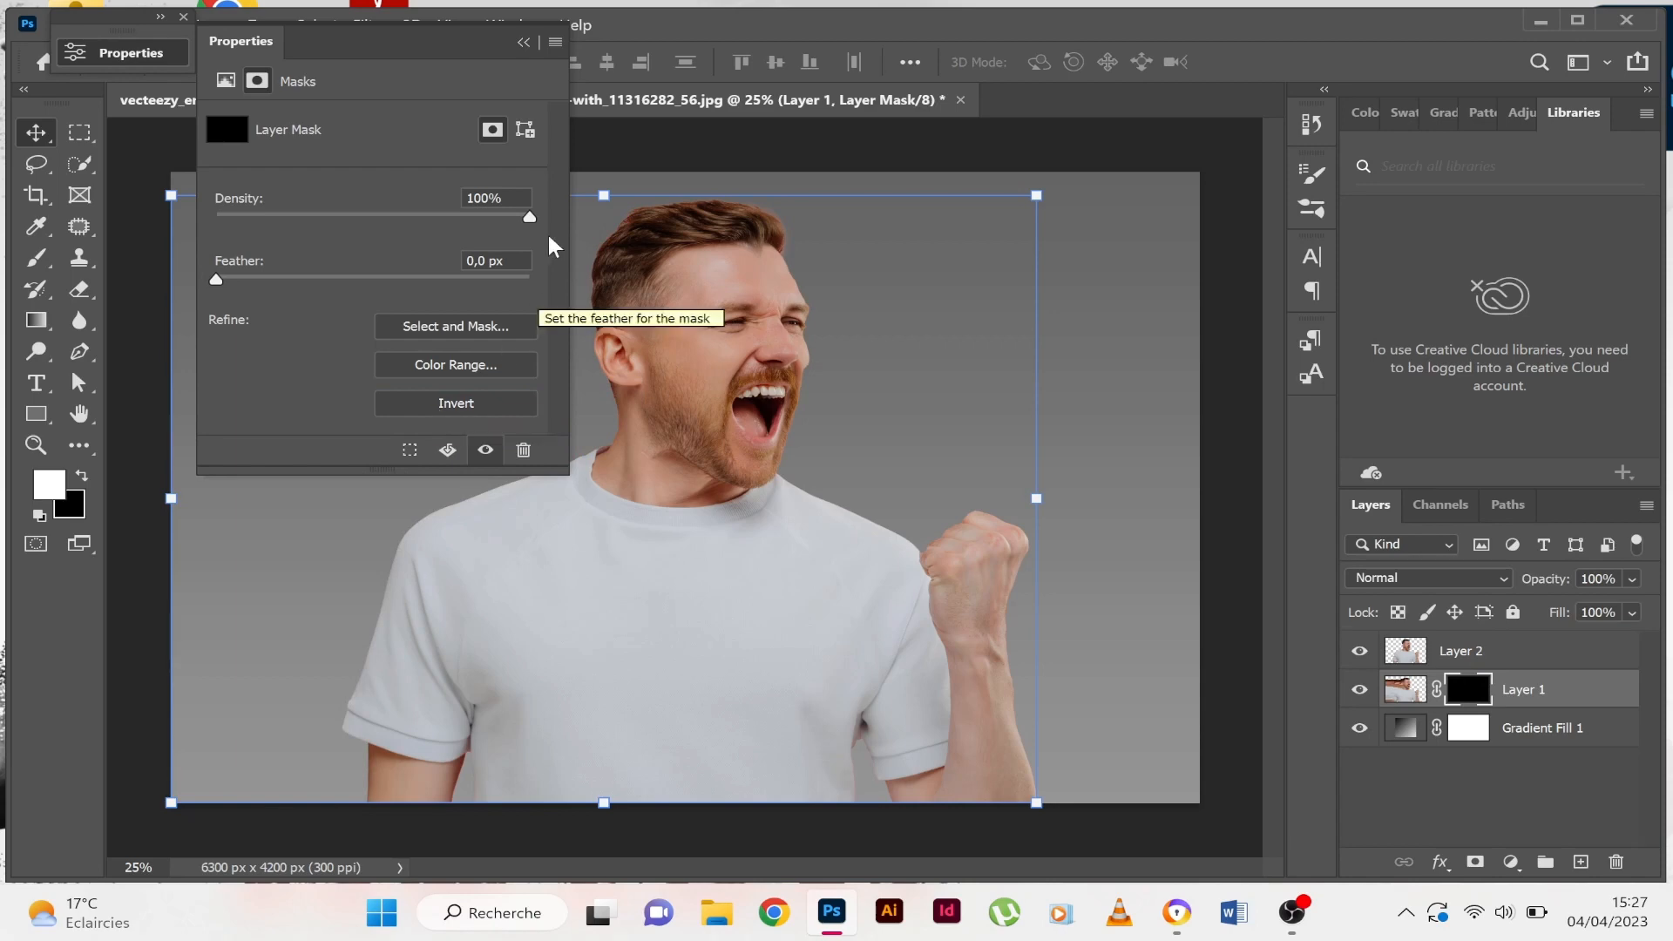
{"action": "left_click", "coordinate": [524, 41]}
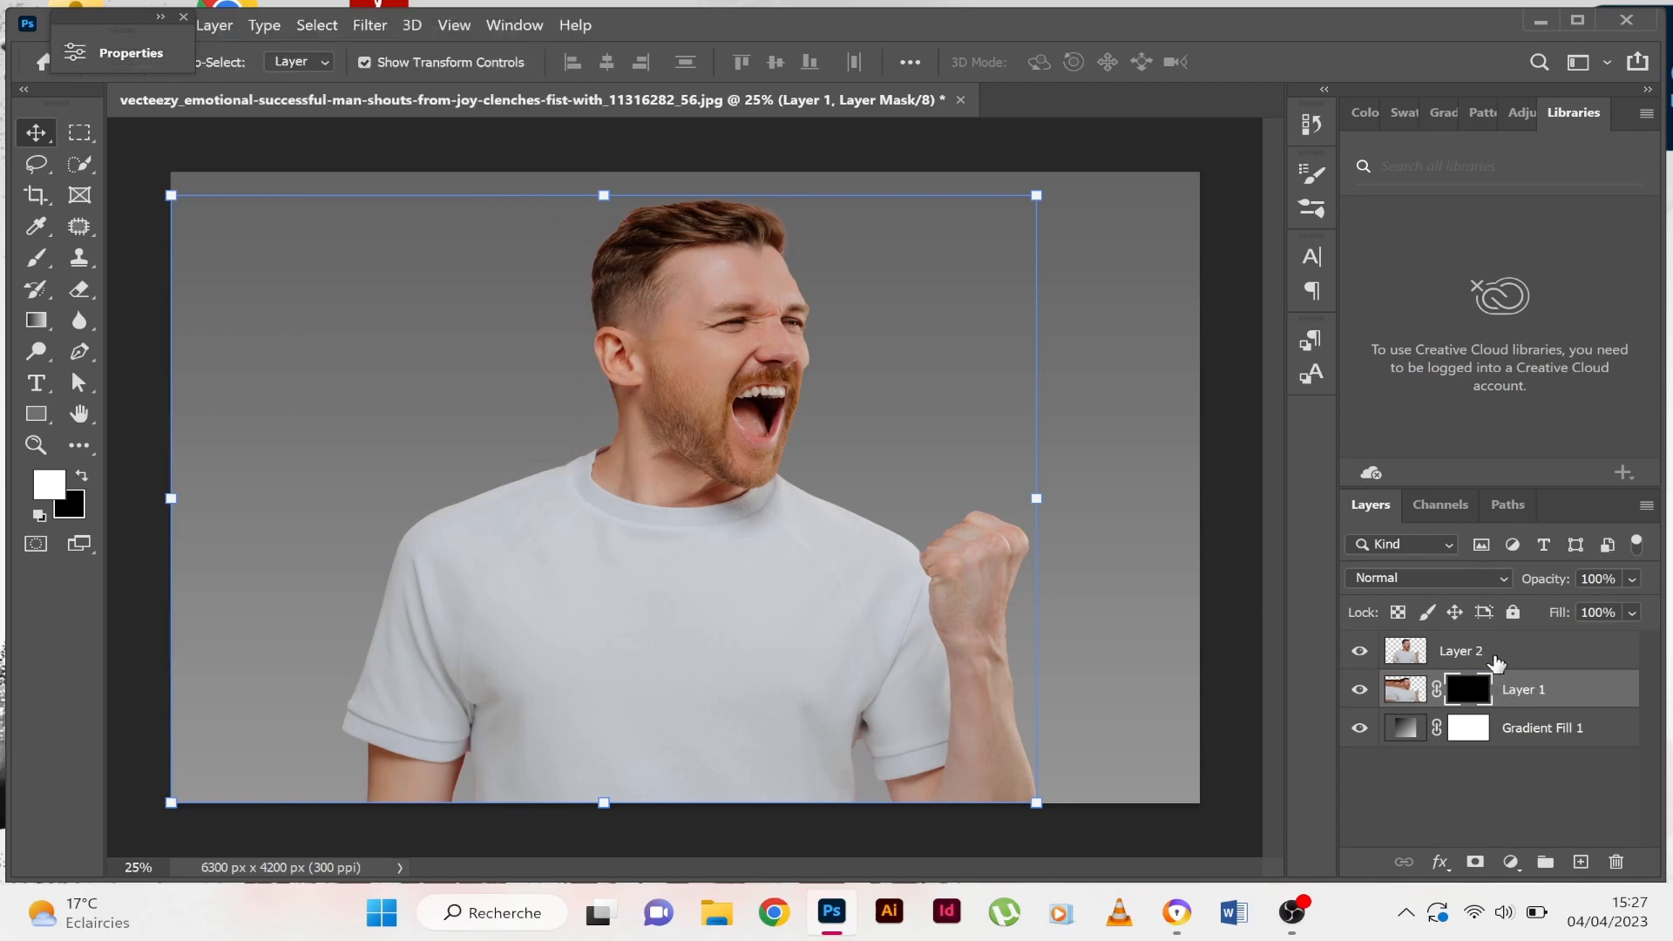
Step: Add a white layer mask to Layer 2
{"action": "left_click", "coordinate": [1495, 659]}
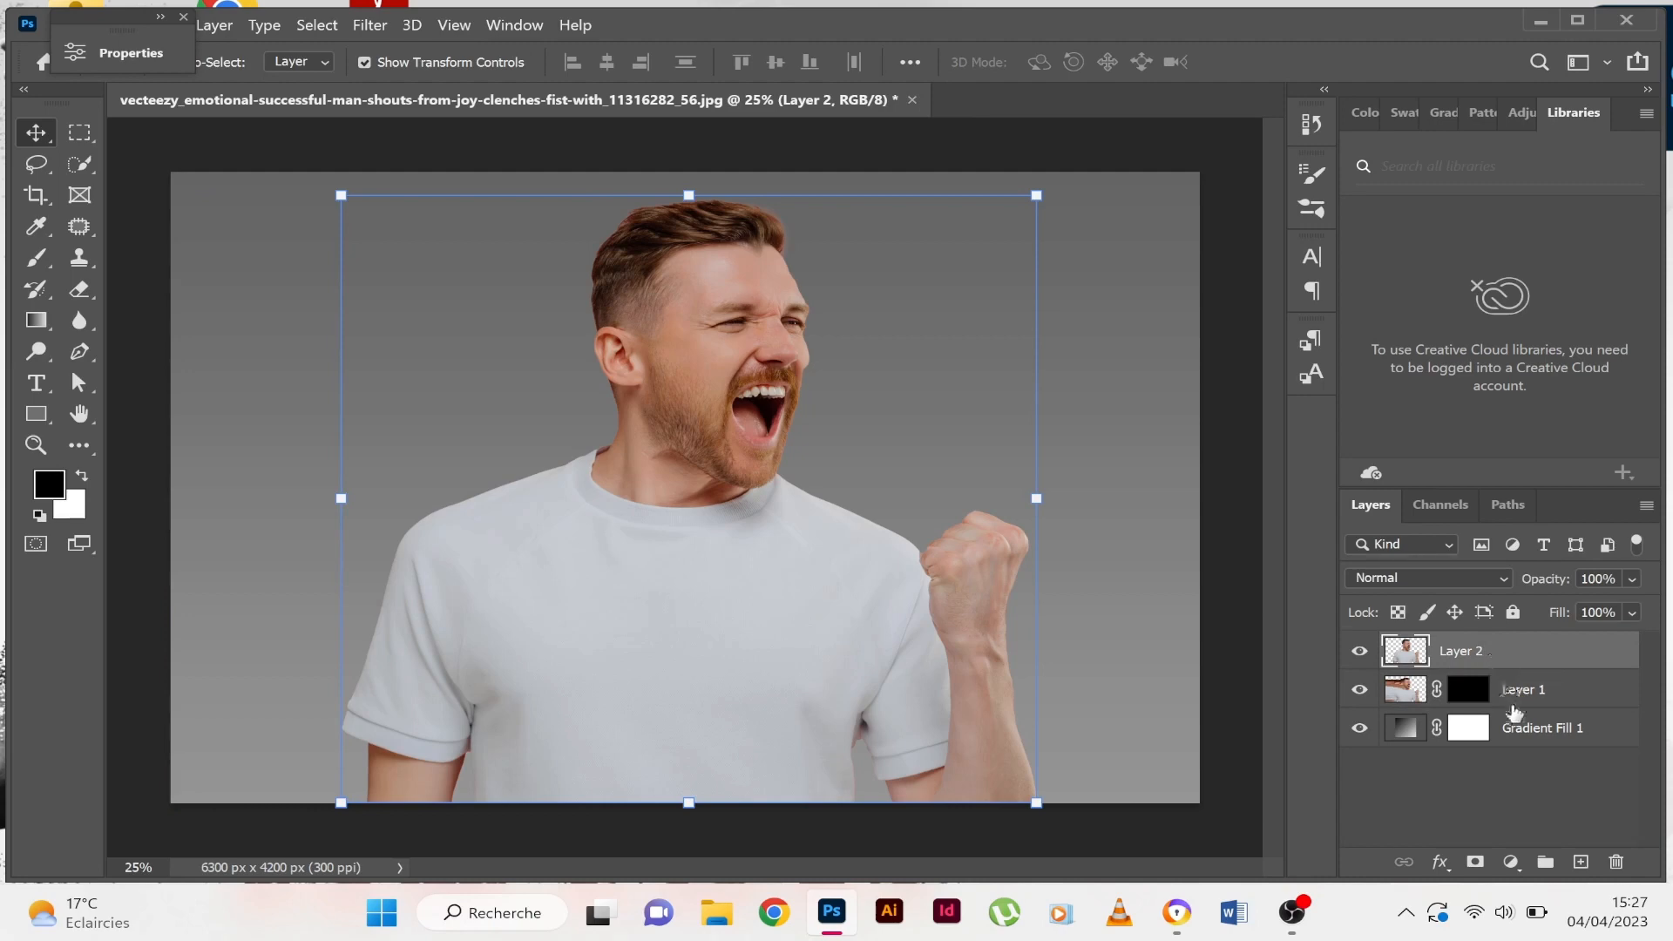
{"action": "left_click", "coordinate": [1477, 860]}
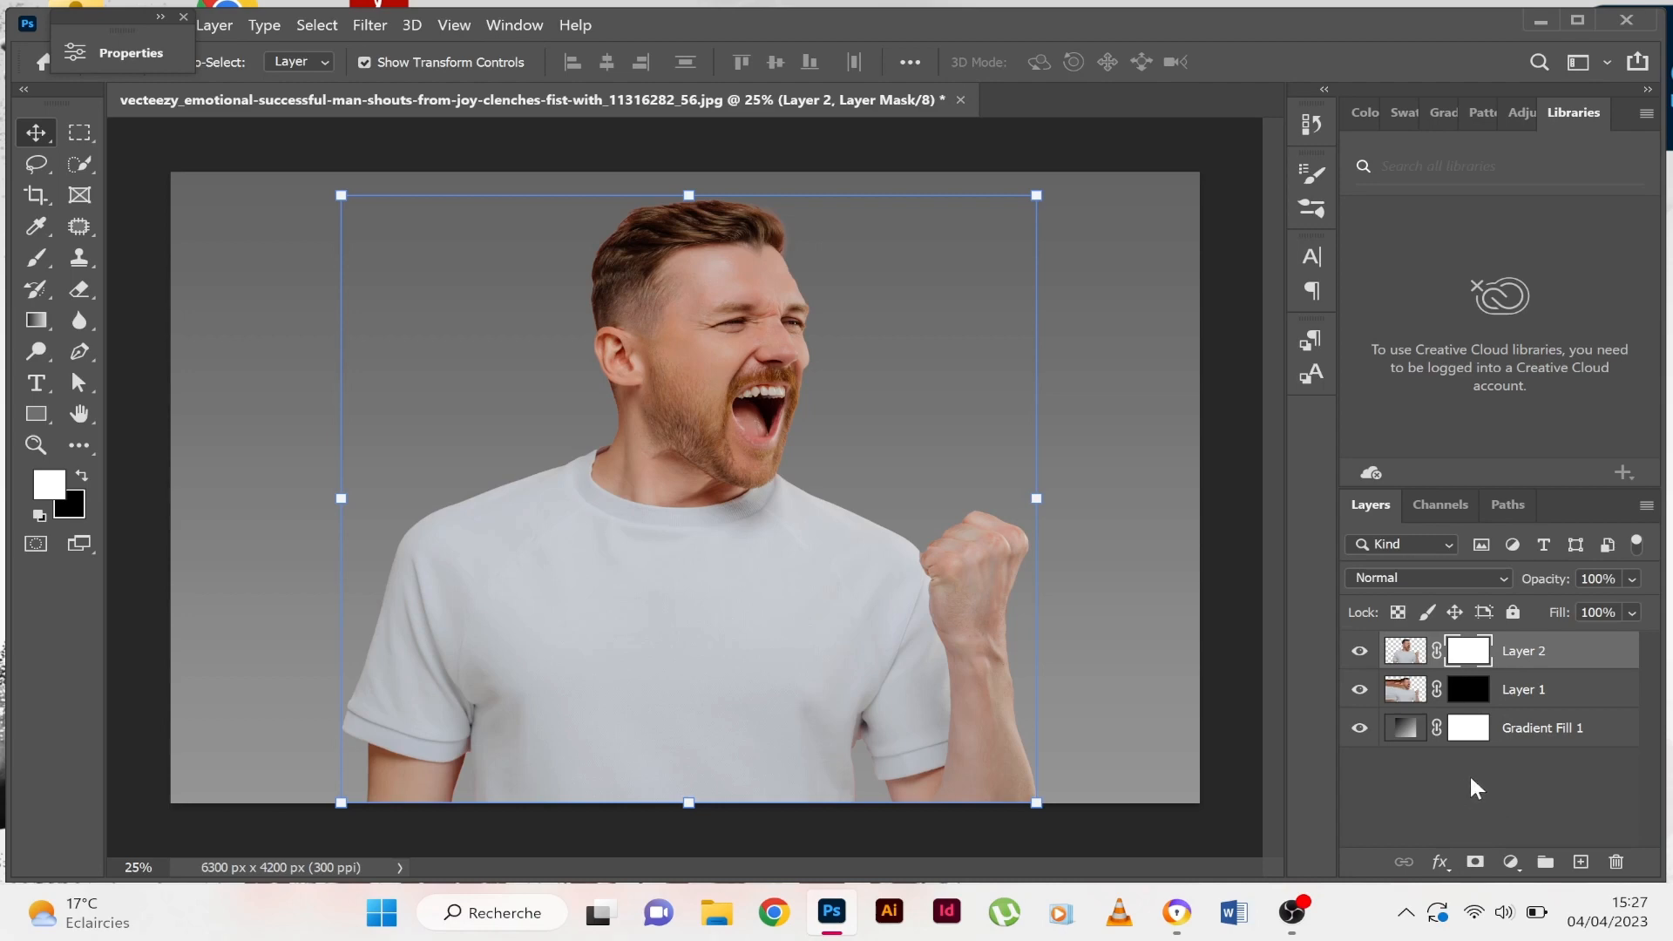
Step: Activate the Brush tool, close the floating Properties panel, and choose the recently used 817 px spatter brush
{"action": "left_click", "coordinate": [32, 267]}
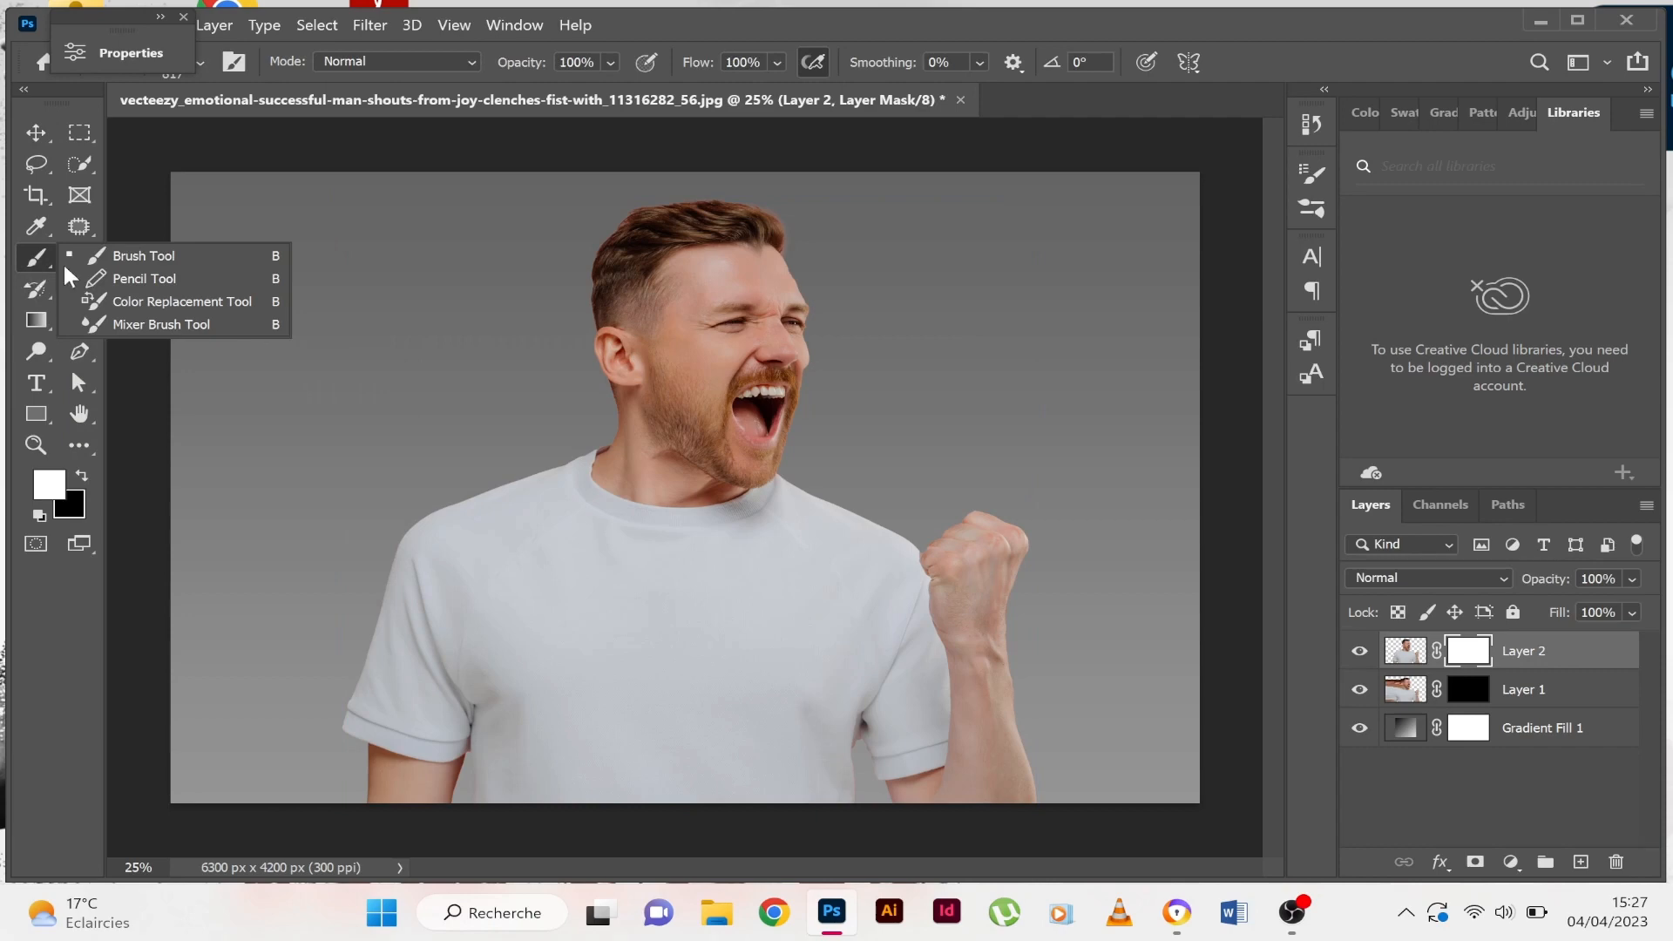
{"action": "left_click", "coordinate": [123, 264]}
{"action": "left_click", "coordinate": [183, 18]}
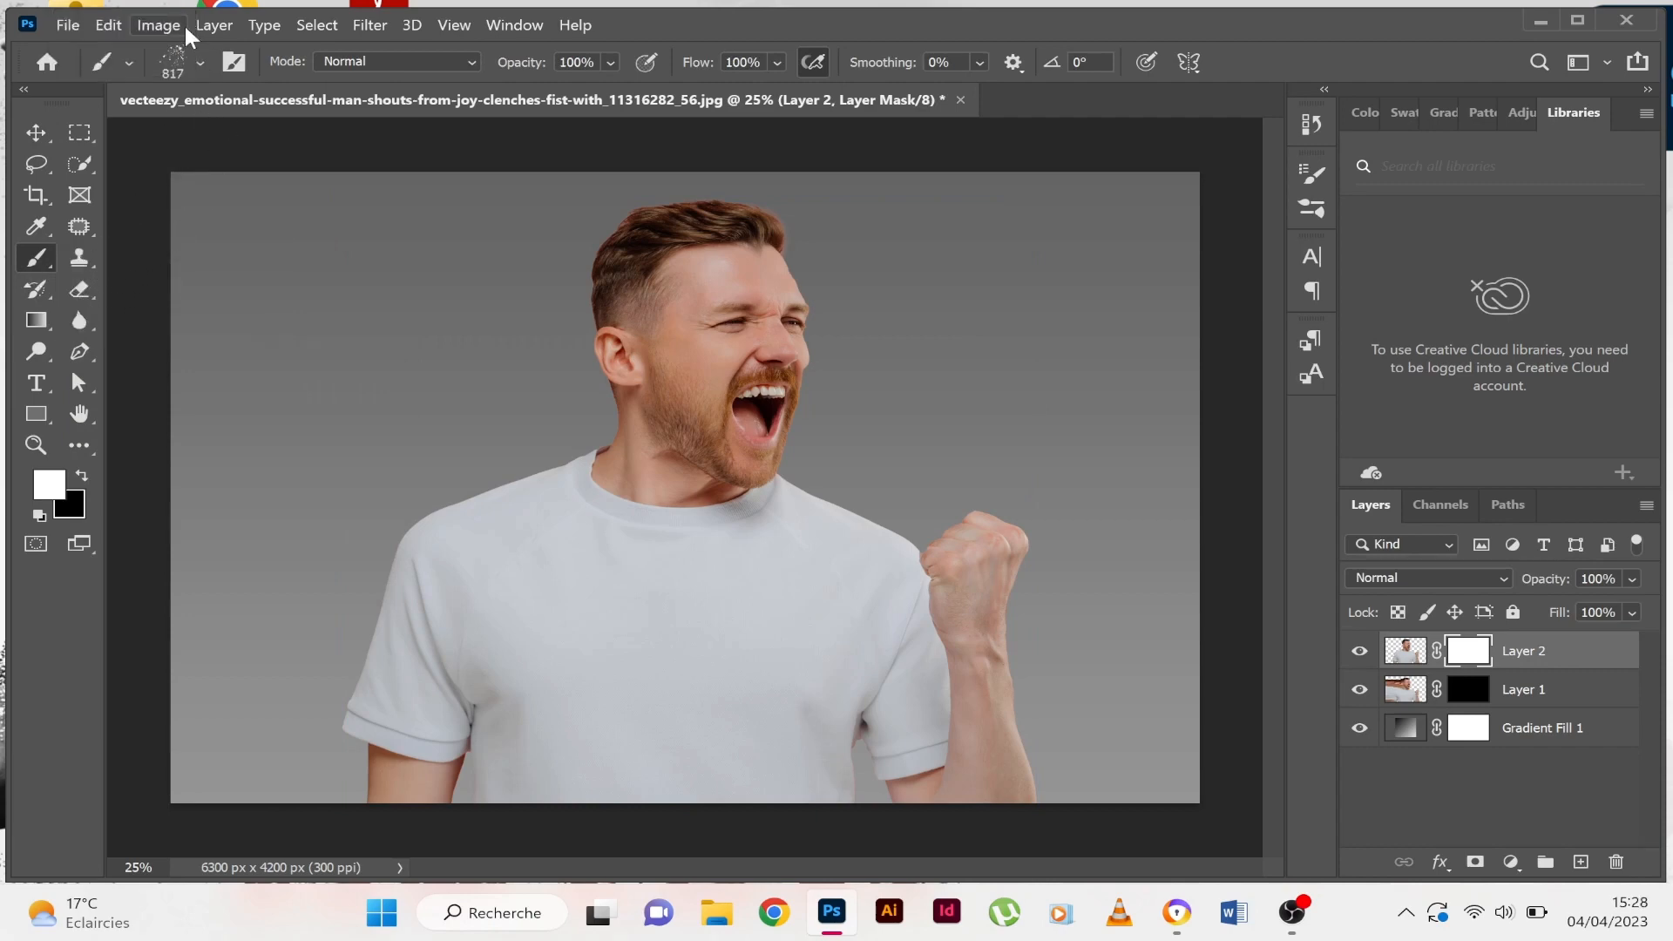
{"action": "left_click", "coordinate": [199, 61]}
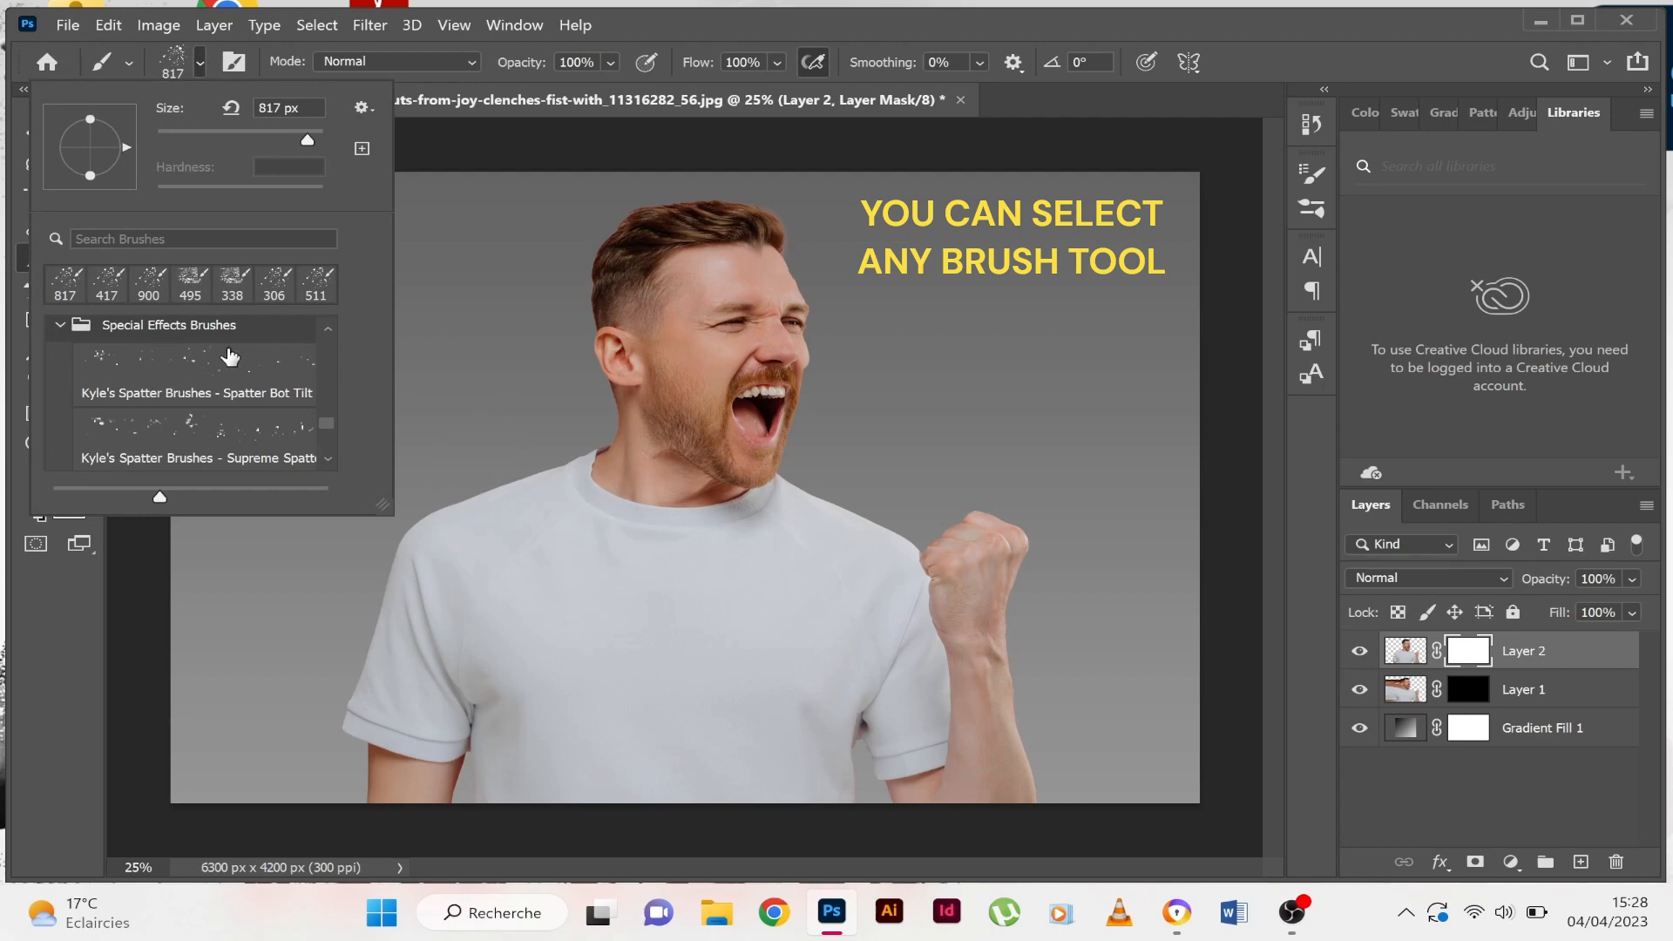
{"action": "left_click_drag", "start_coordinate": [330, 415], "coordinate": [326, 417]}
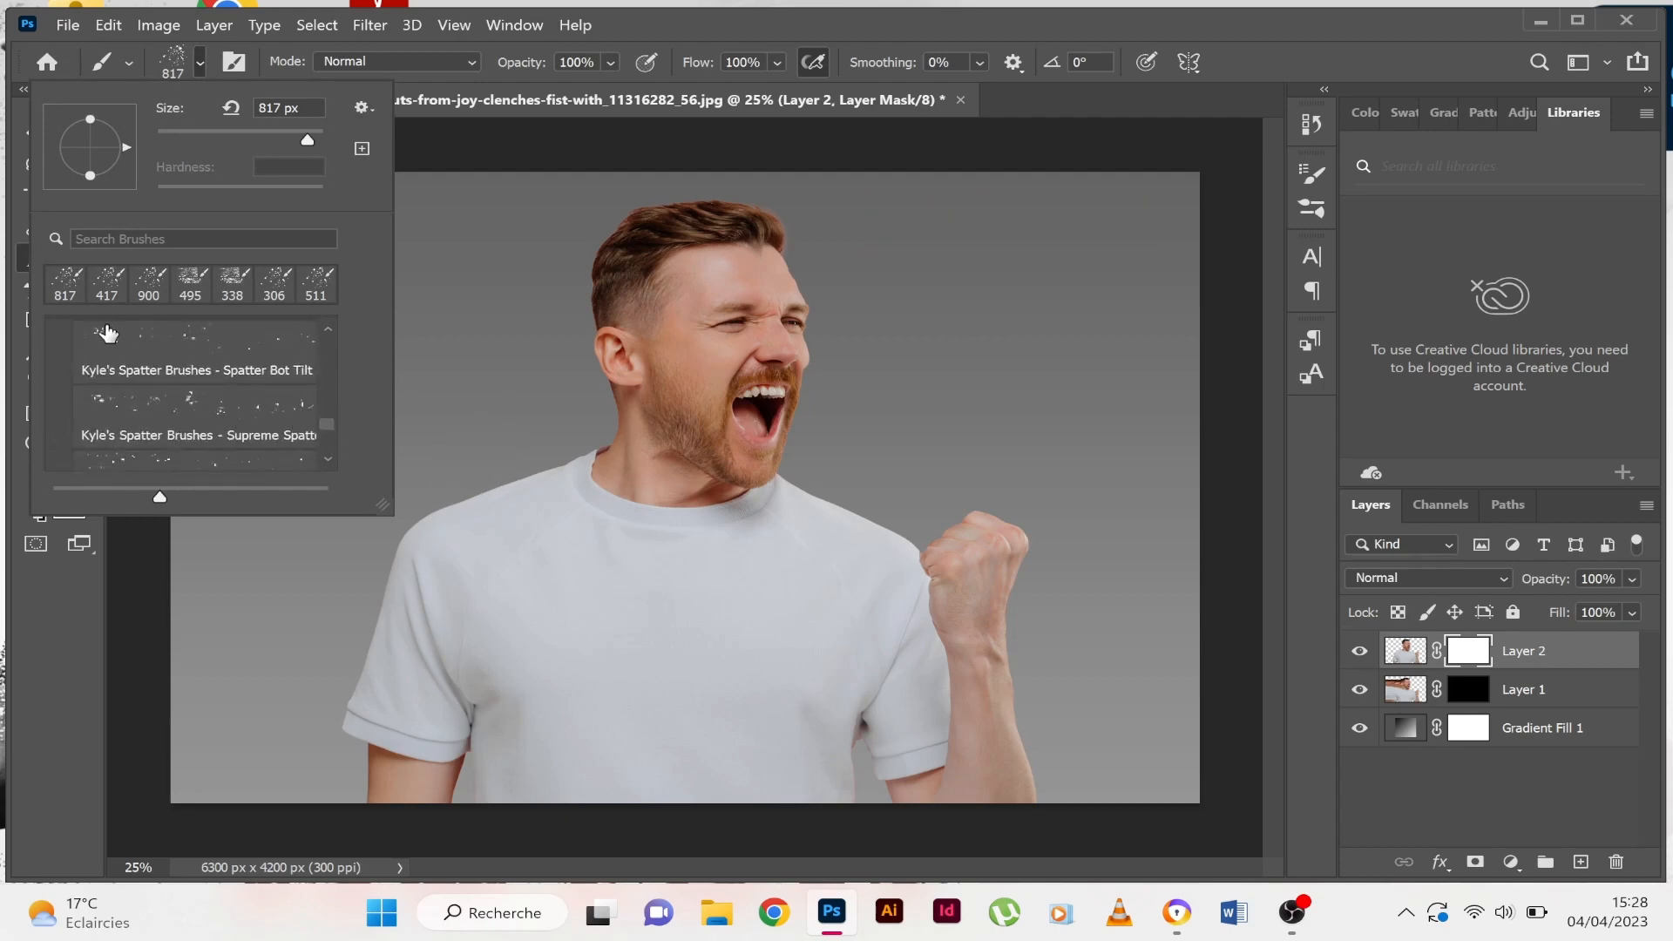
{"action": "left_click", "coordinate": [66, 283]}
Step: Set the spatter brush's size to 417 px and rotate its tip to 123°
{"action": "left_click_drag", "start_coordinate": [302, 136], "coordinate": [301, 145]}
{"action": "left_click", "coordinate": [360, 106]}
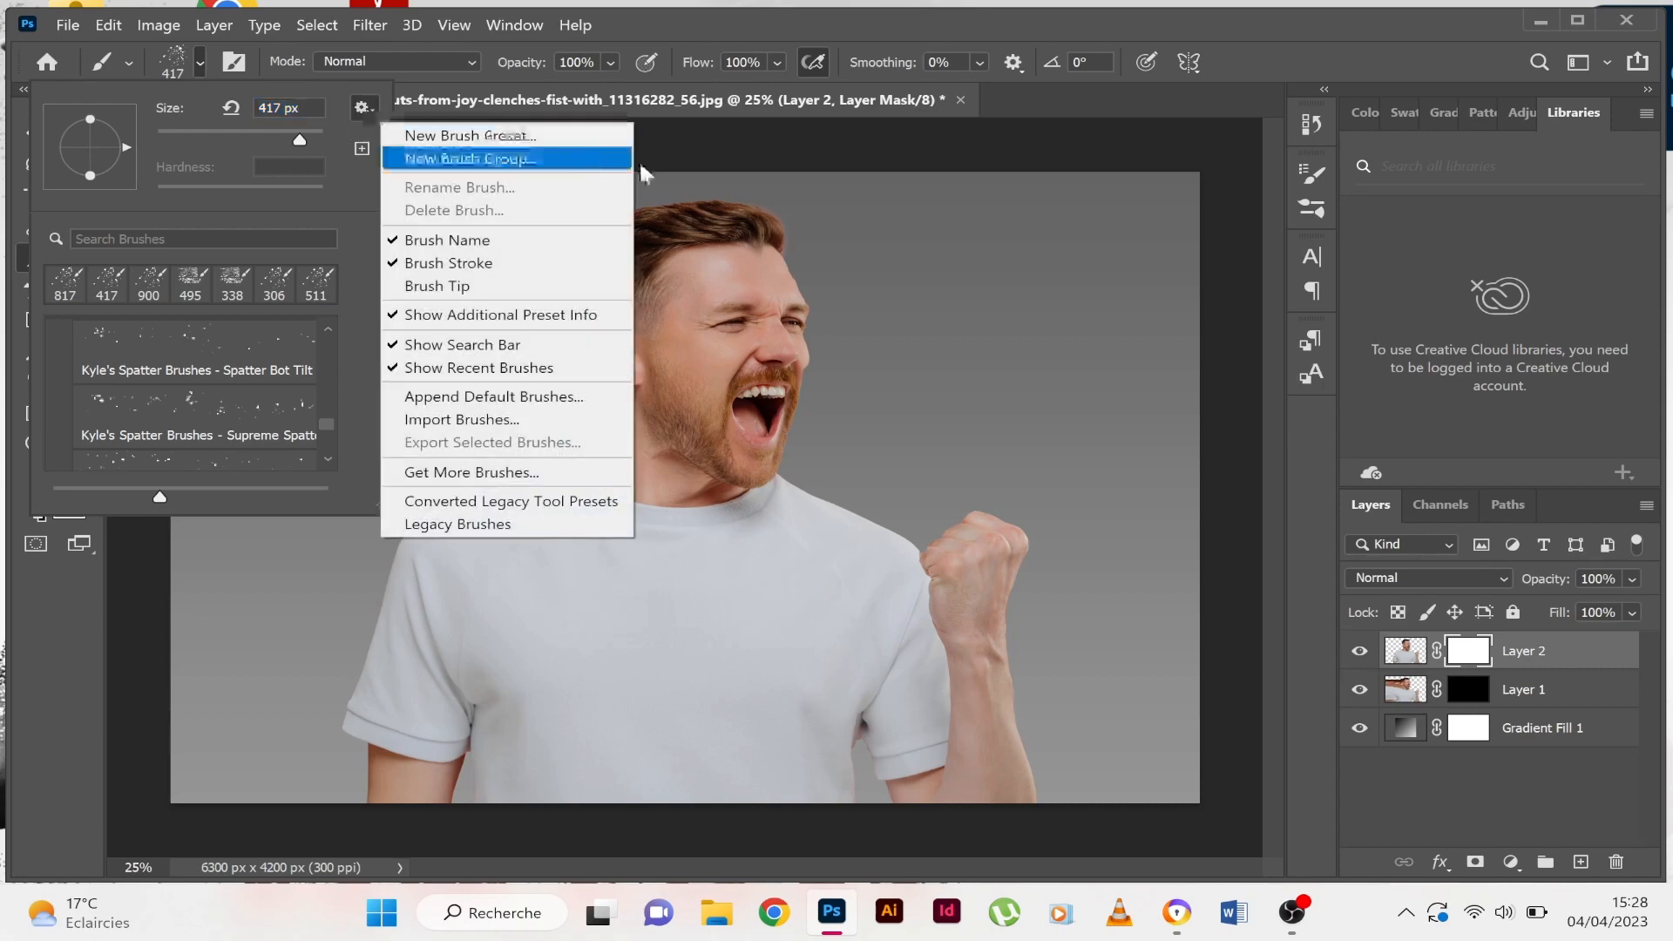
{"action": "left_click", "coordinate": [335, 132]}
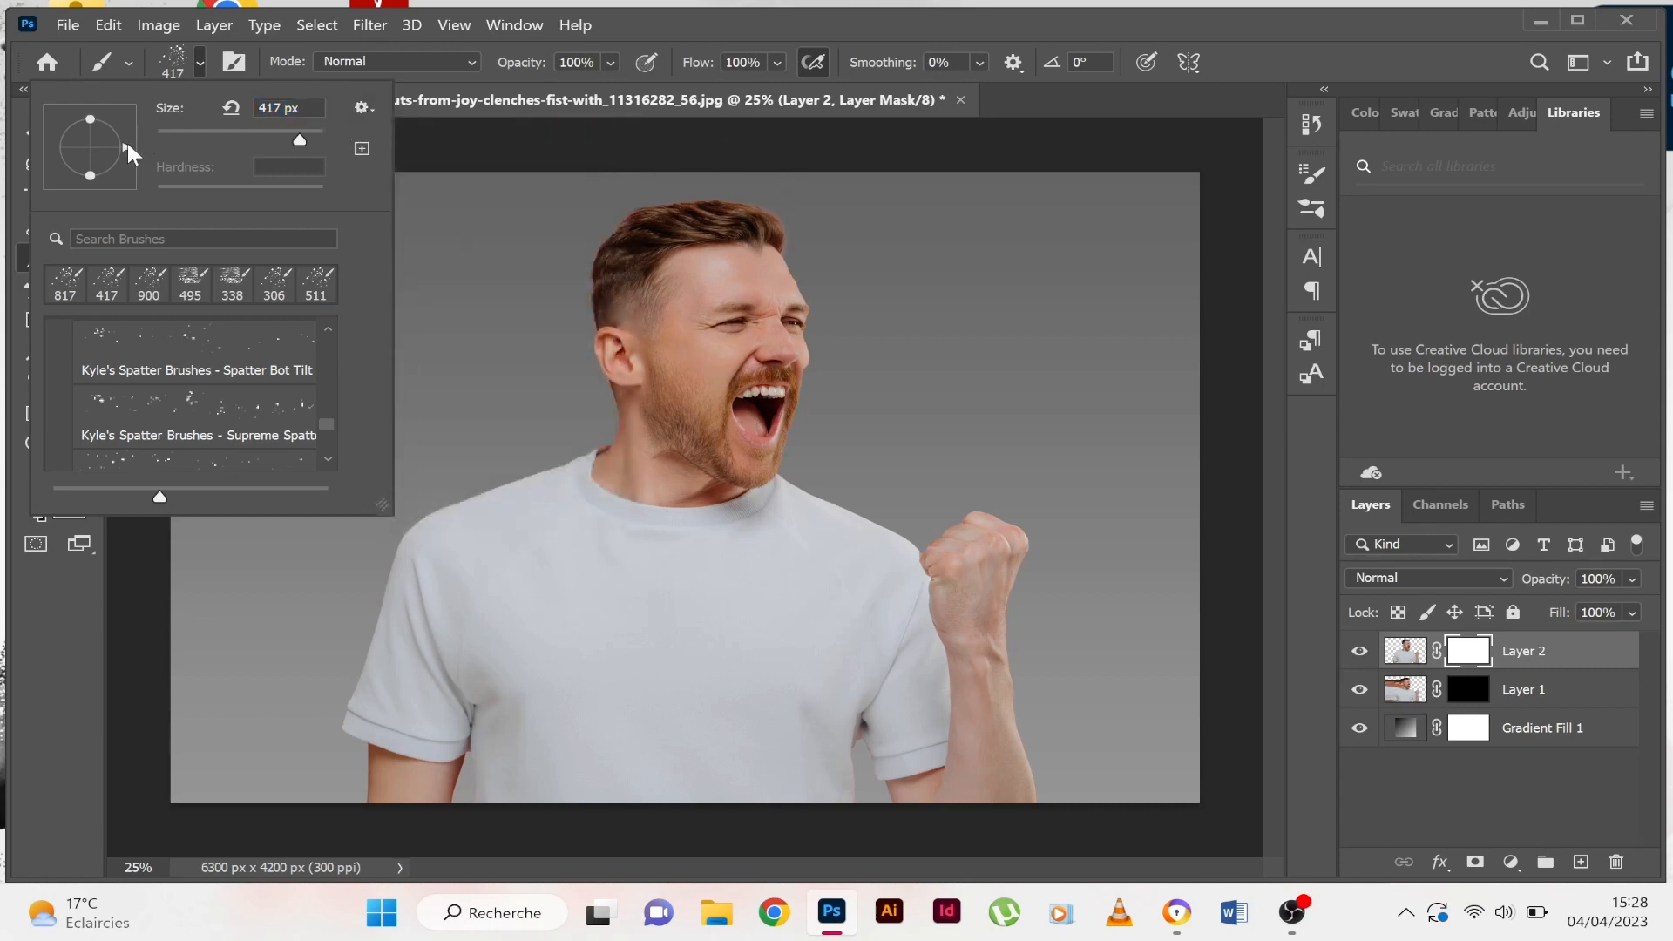
{"action": "left_click_drag", "start_coordinate": [85, 116], "coordinate": [70, 120]}
{"action": "left_click", "coordinate": [562, 474]}
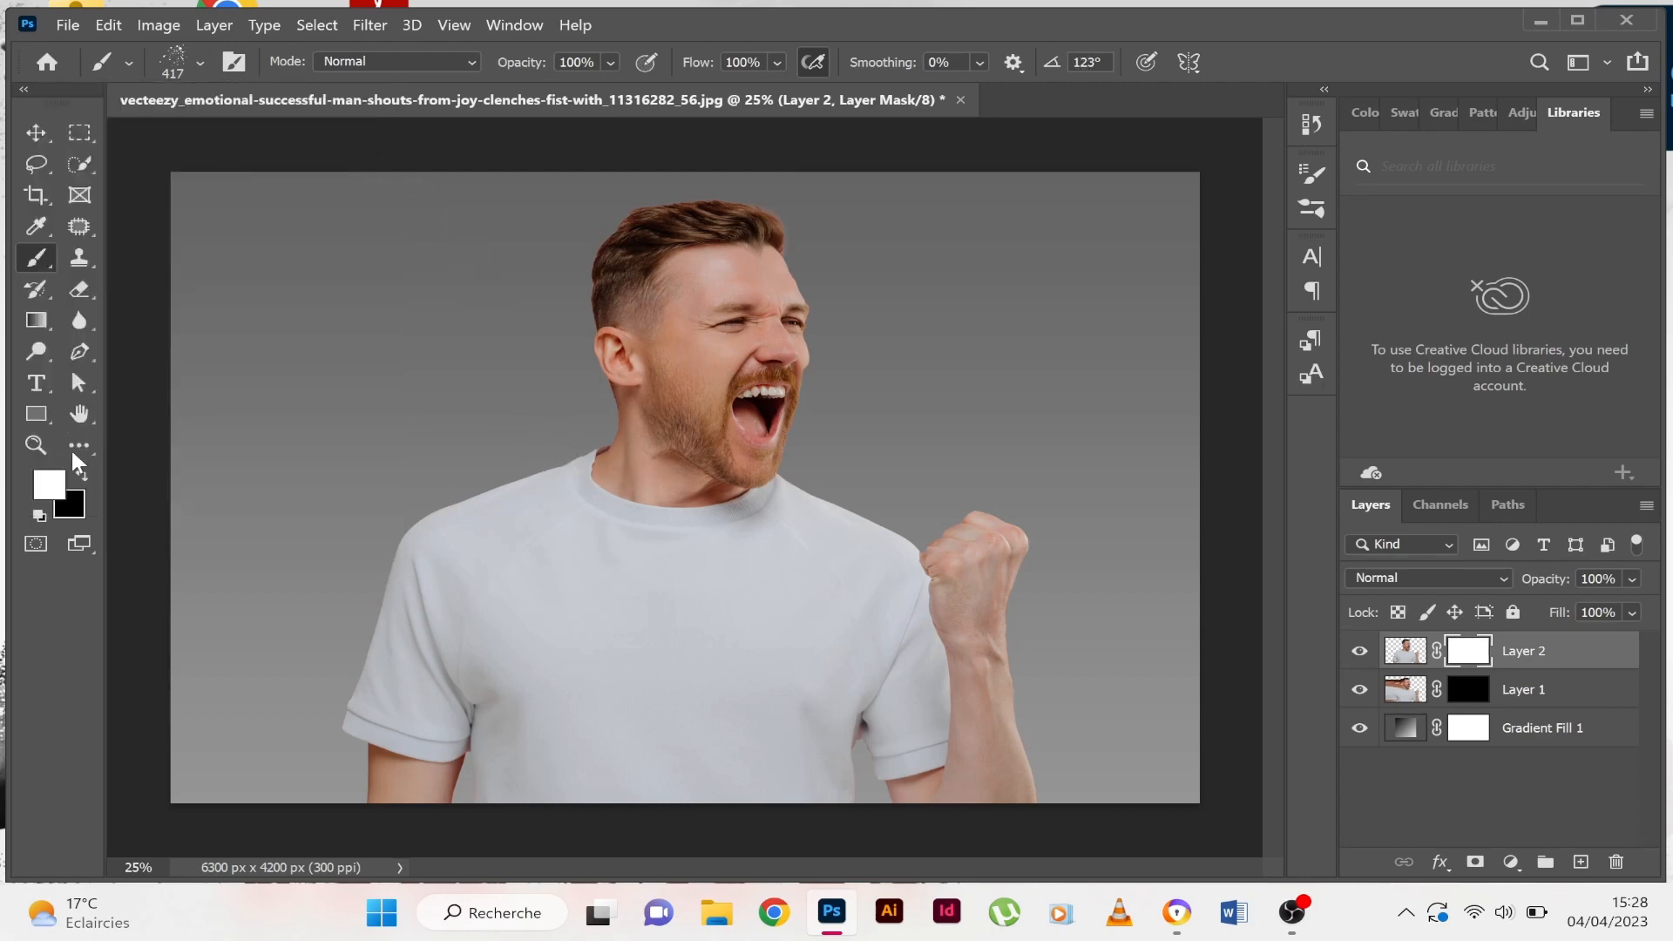
Step: Spatter black on Layer 2's mask along the man's shoulder, sleeve, back of the head and ear
{"action": "left_click", "coordinate": [82, 473]}
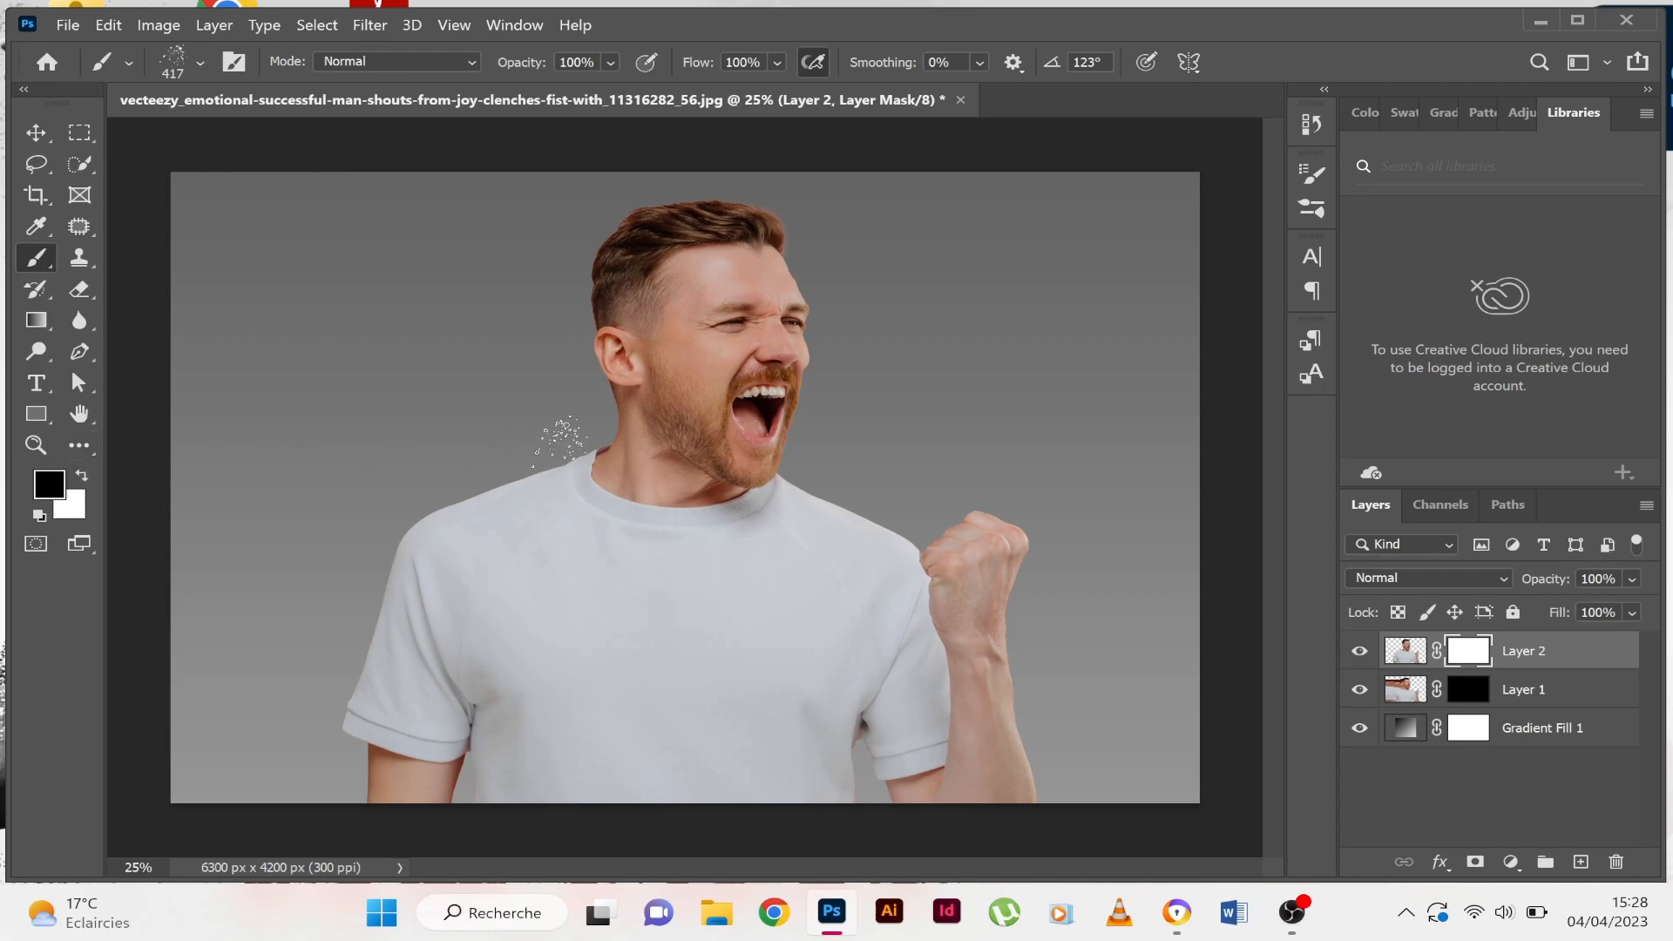
{"action": "left_click_drag", "start_coordinate": [564, 442], "coordinate": [482, 479]}
{"action": "left_click_drag", "start_coordinate": [355, 767], "coordinate": [349, 805]}
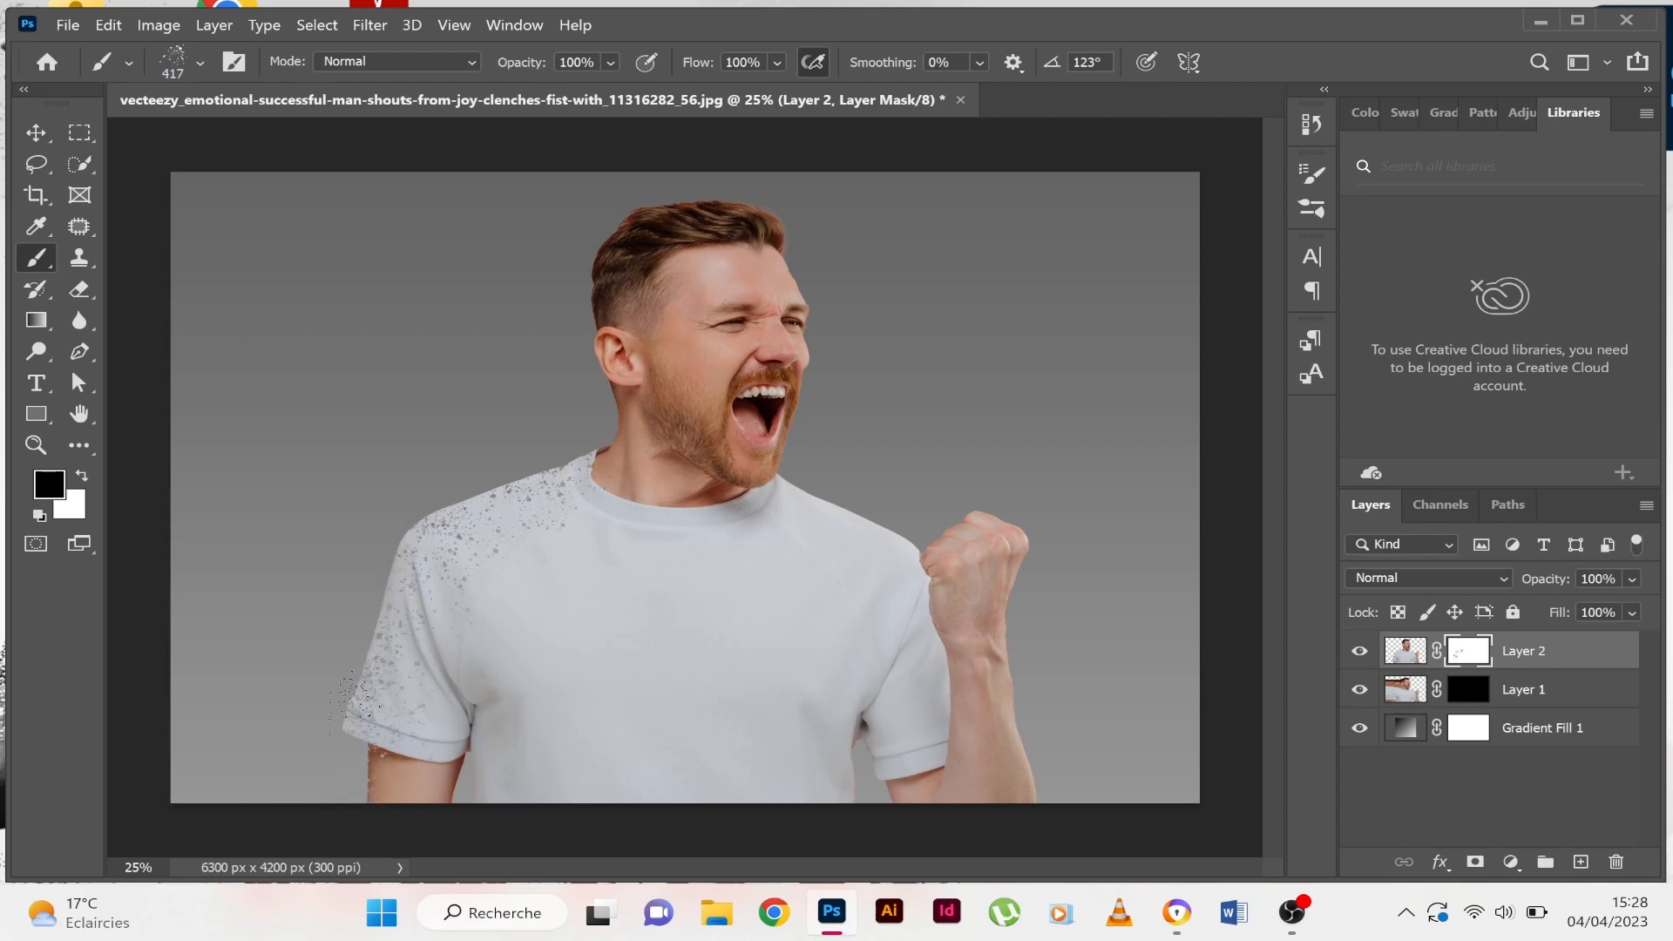
{"action": "left_click_drag", "start_coordinate": [452, 497], "coordinate": [514, 467]}
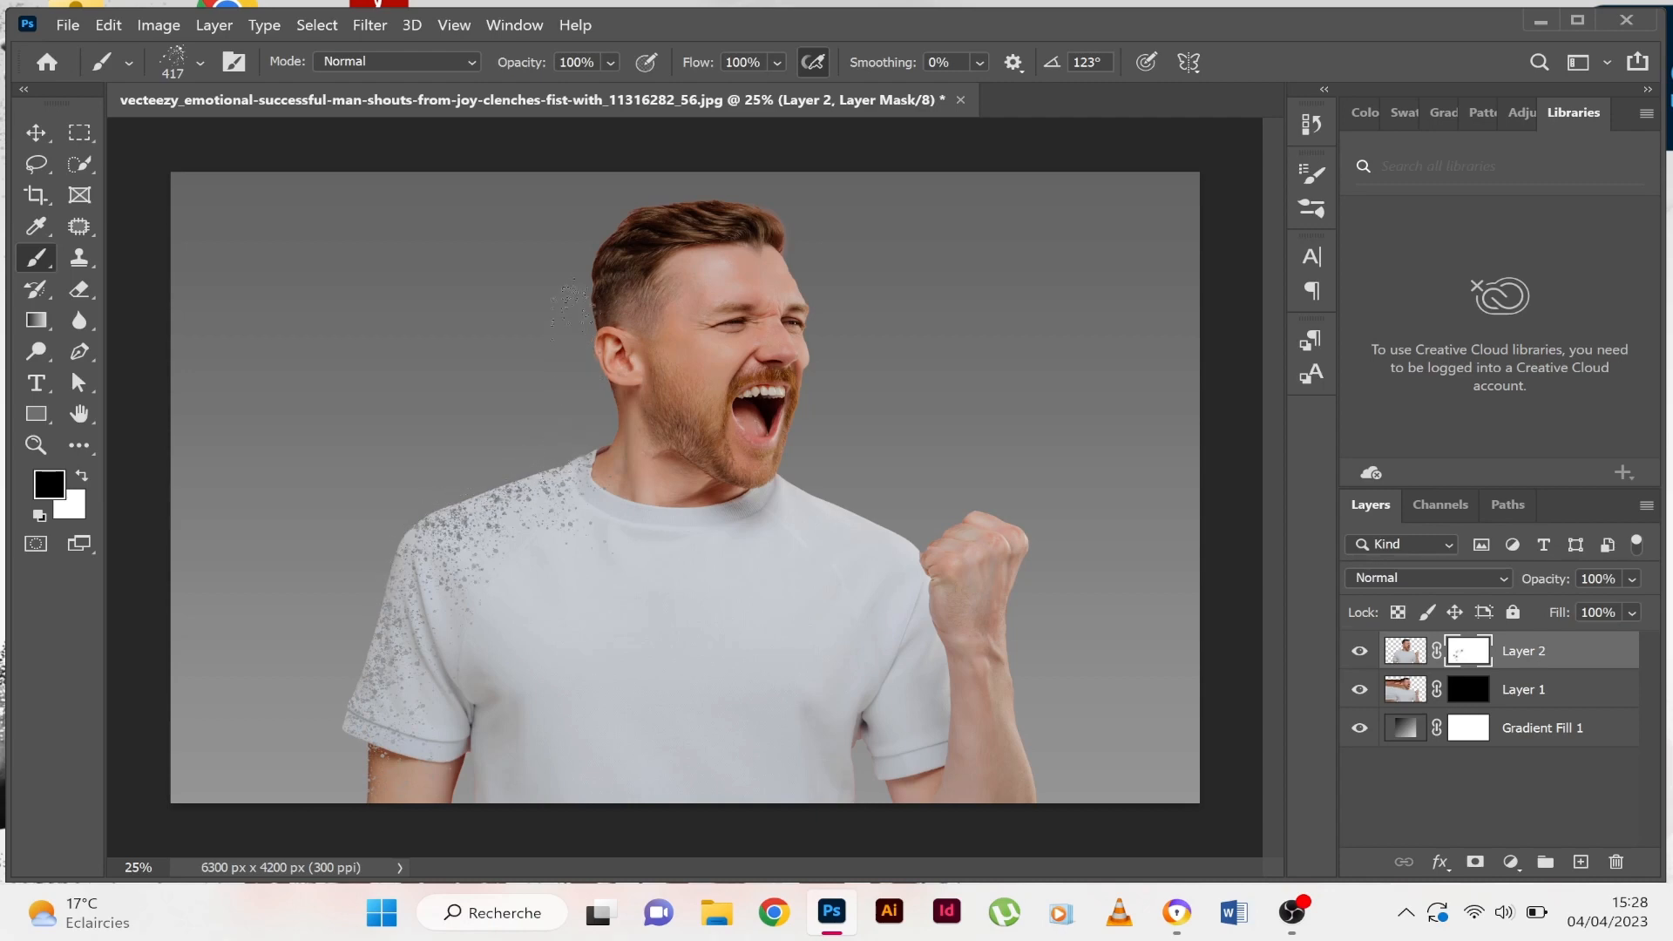
{"action": "mouse_move", "coordinate": [571, 310]}
{"action": "left_mouse_down"}
{"action": "mouse_move", "coordinate": [588, 268]}
{"action": "mouse_move", "coordinate": [596, 392]}
{"action": "mouse_move", "coordinate": [596, 255]}
{"action": "mouse_move", "coordinate": [601, 322]}
{"action": "left_mouse_up"}
{"action": "left_click", "coordinate": [598, 352]}
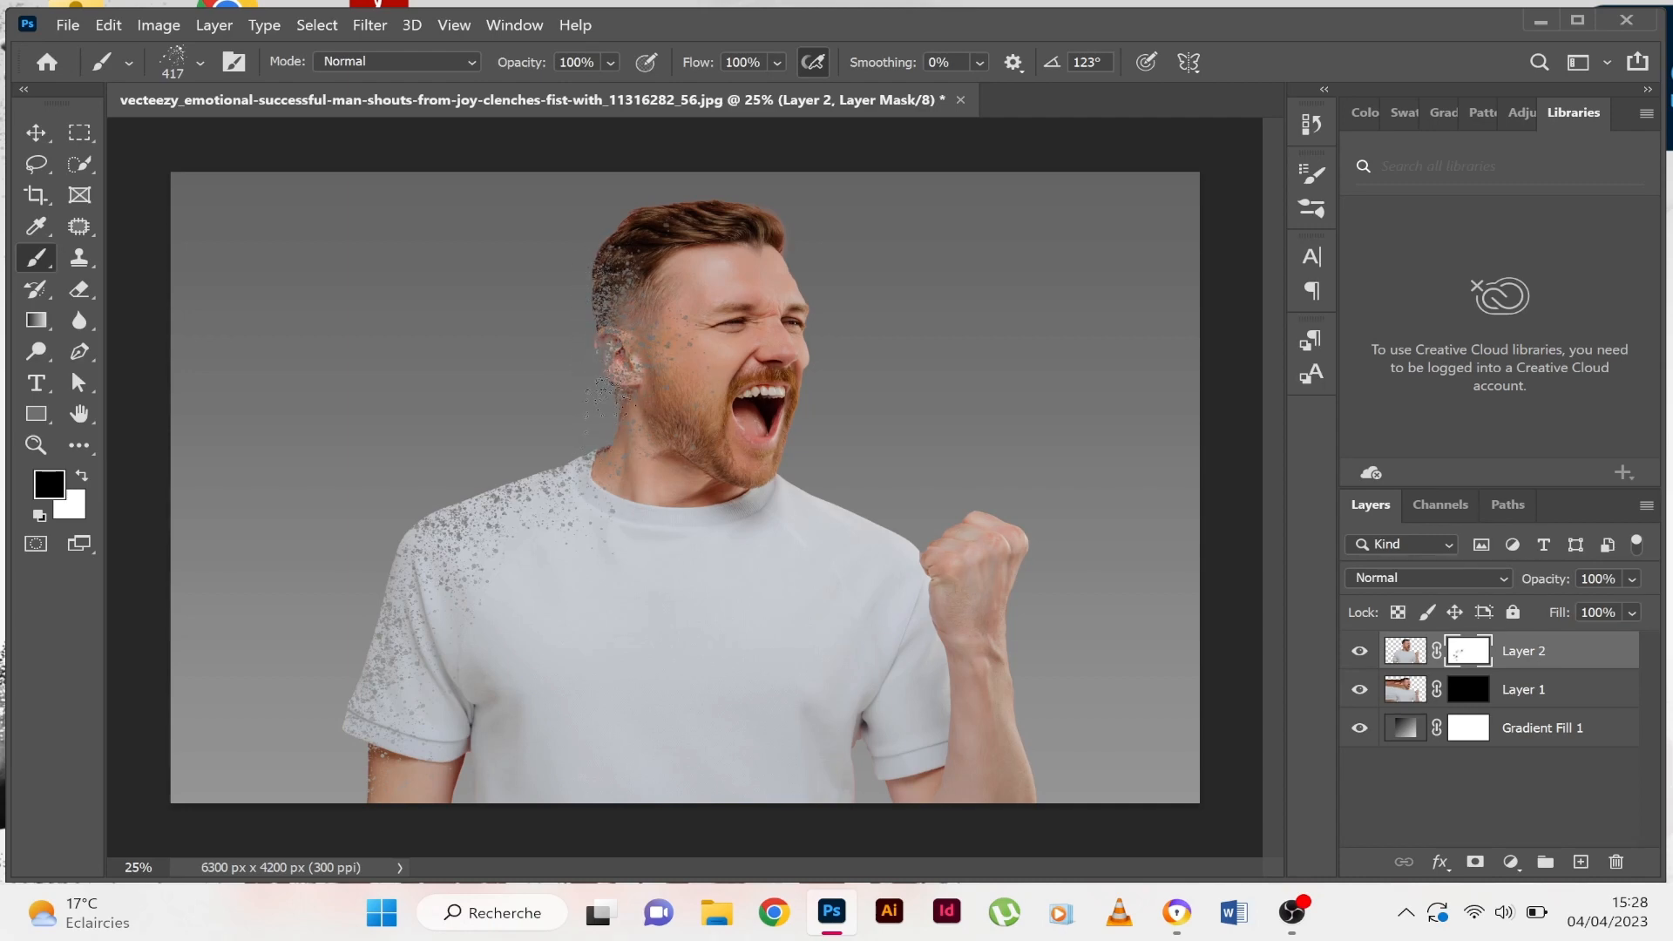
Step: Build up the black spatter on Layer 2's mask until the shoulder, sleeve, neck and ear edges break into particles
{"action": "mouse_move", "coordinate": [584, 475]}
{"action": "left_mouse_down"}
{"action": "mouse_move", "coordinate": [523, 489]}
{"action": "mouse_move", "coordinate": [435, 545]}
{"action": "mouse_move", "coordinate": [410, 536]}
{"action": "mouse_move", "coordinate": [427, 584]}
{"action": "mouse_move", "coordinate": [362, 749]}
{"action": "mouse_move", "coordinate": [375, 767]}
{"action": "mouse_move", "coordinate": [388, 601]}
{"action": "left_mouse_up"}
{"action": "left_click_drag", "start_coordinate": [504, 490], "coordinate": [553, 477]}
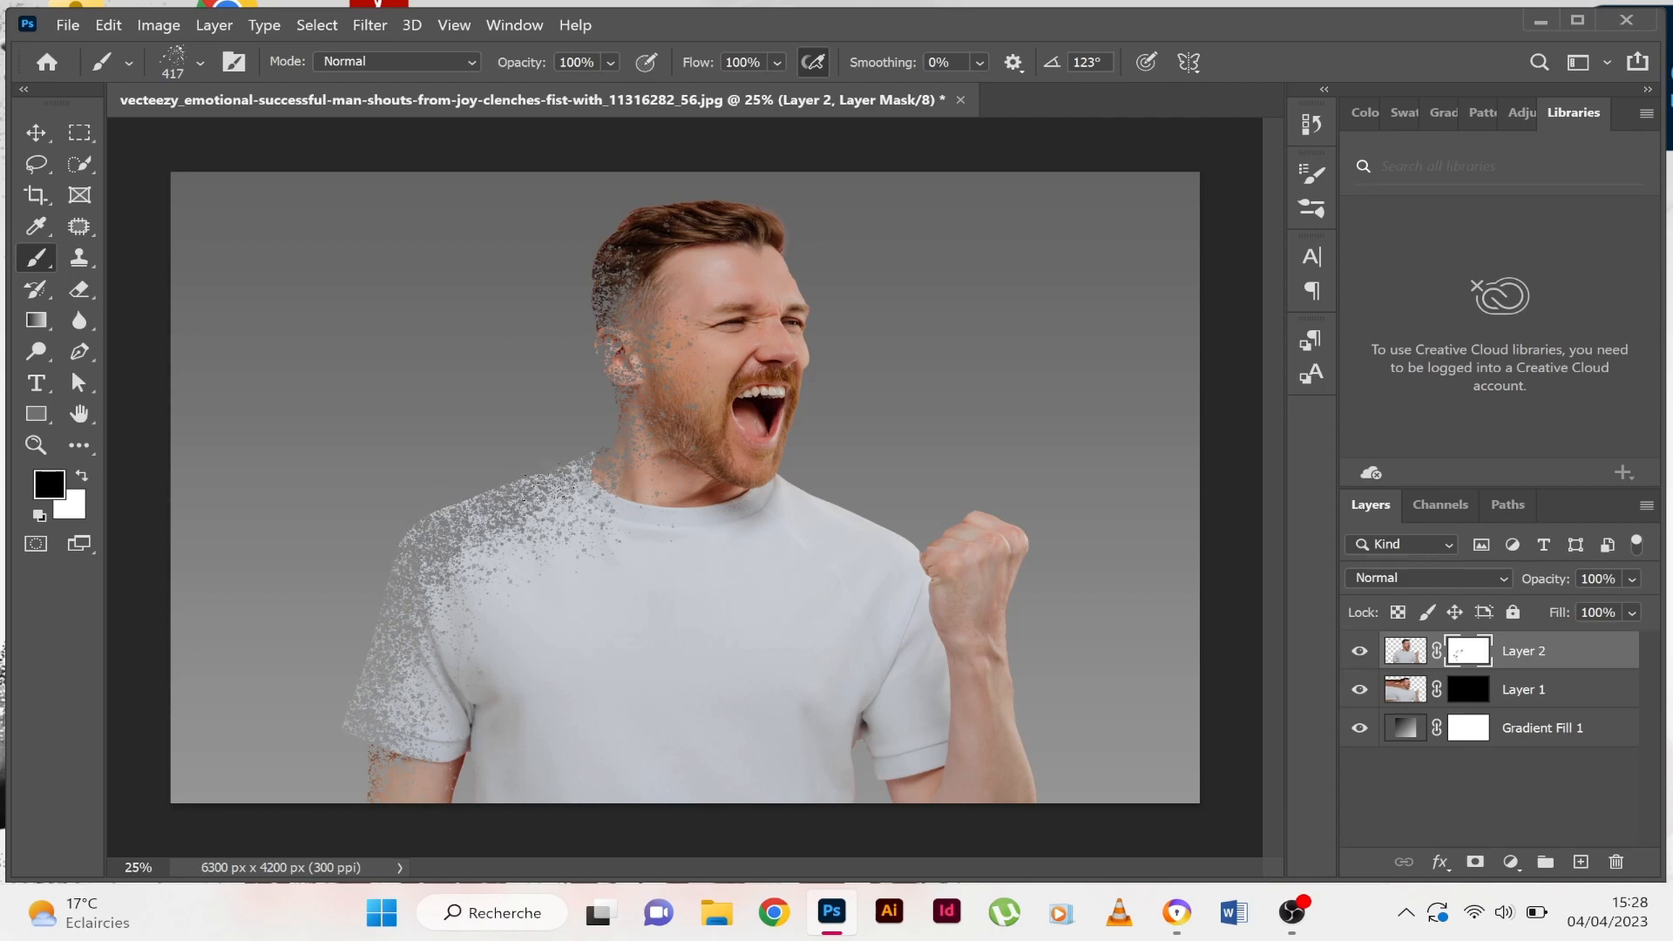
{"action": "left_click_drag", "start_coordinate": [616, 286], "coordinate": [612, 272]}
{"action": "mouse_move", "coordinate": [589, 435]}
{"action": "left_mouse_down"}
{"action": "mouse_move", "coordinate": [557, 468]}
{"action": "mouse_move", "coordinate": [405, 521]}
{"action": "mouse_move", "coordinate": [510, 477]}
{"action": "mouse_move", "coordinate": [432, 536]}
{"action": "left_mouse_up"}
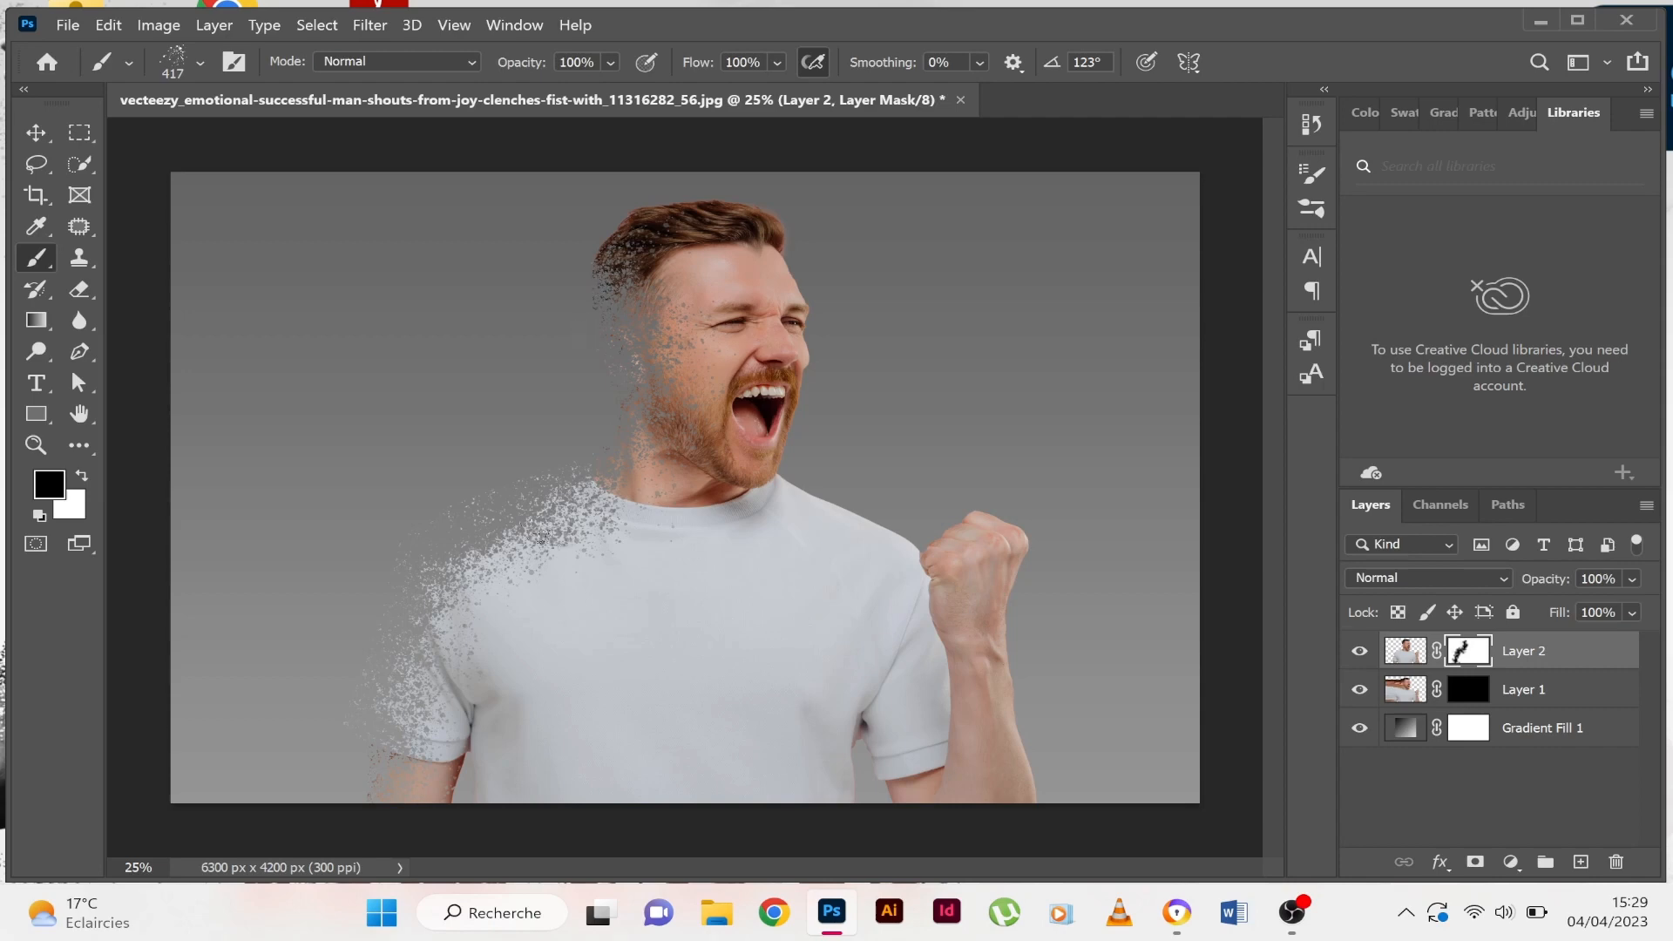
Step: Target Layer 1's mask with white as foreground and set the spatter brush to 31° and 1017 px
{"action": "left_click", "coordinate": [1475, 697]}
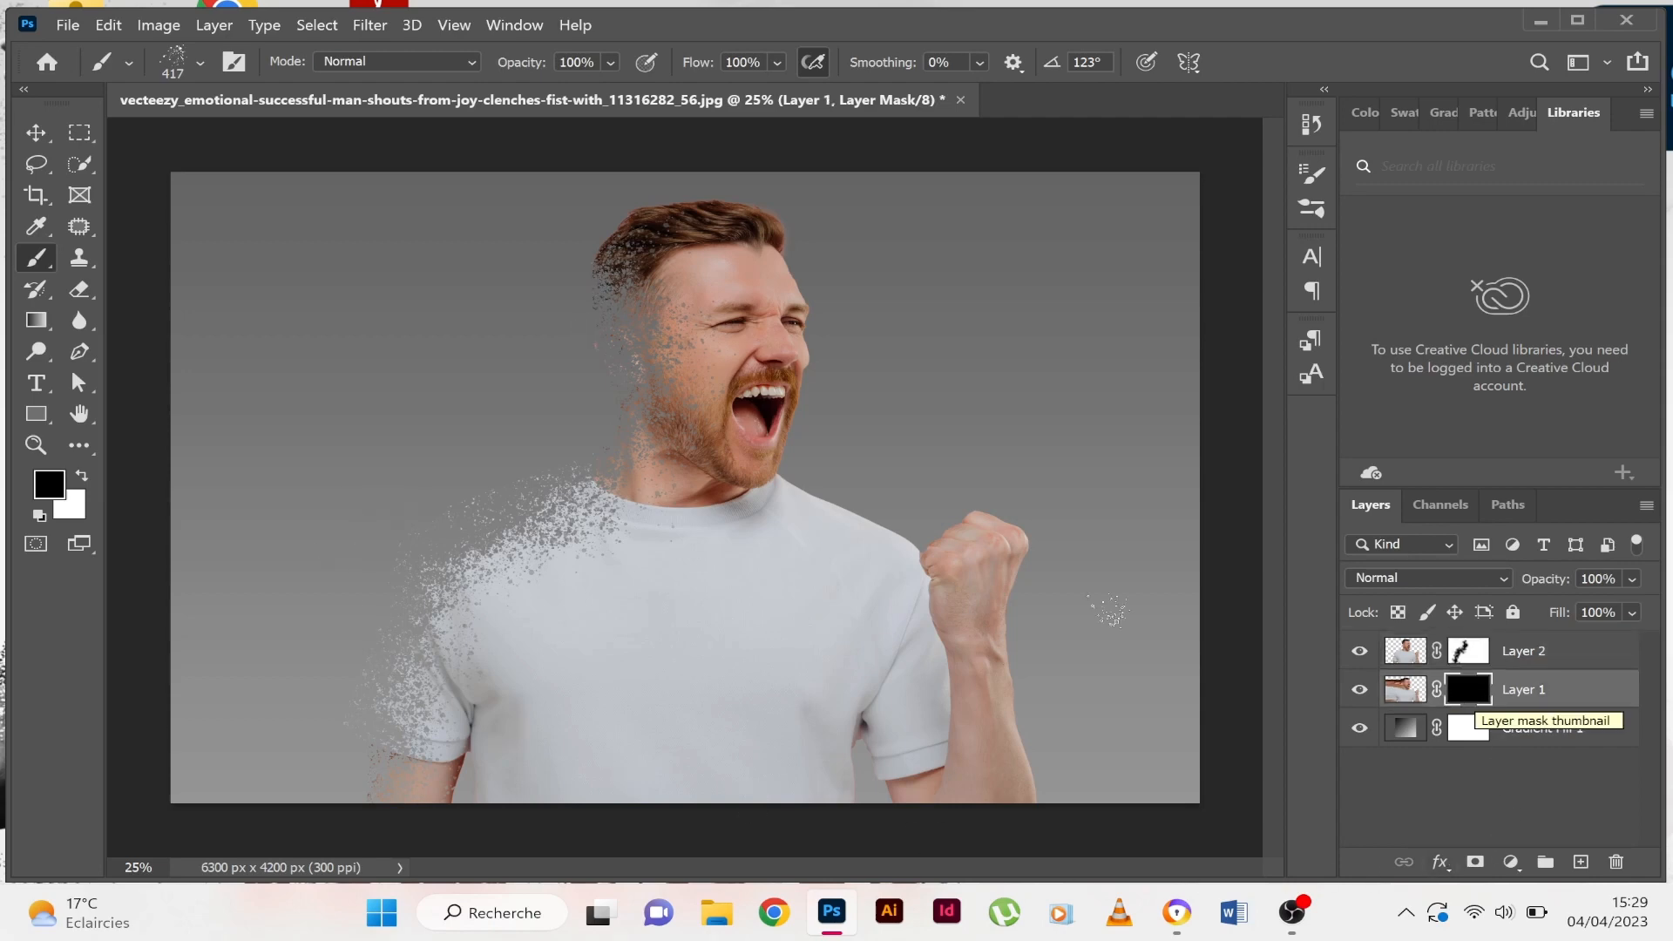
{"action": "left_click", "coordinate": [81, 476]}
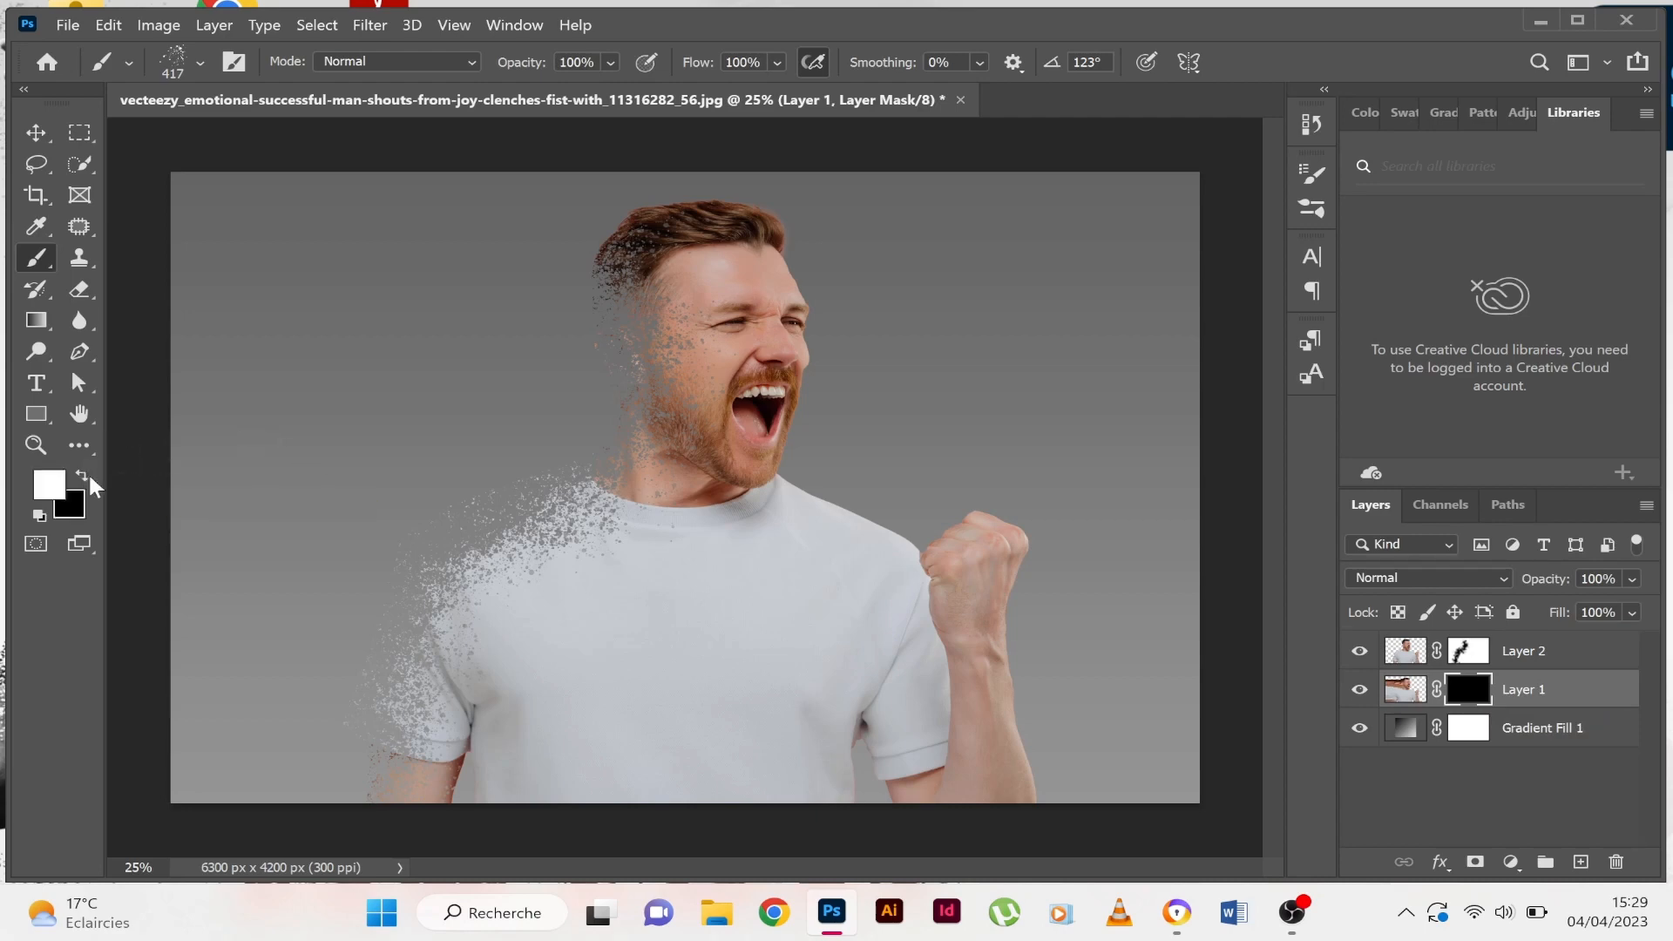
{"action": "left_click", "coordinate": [202, 67]}
{"action": "left_click_drag", "start_coordinate": [109, 110], "coordinate": [87, 117]}
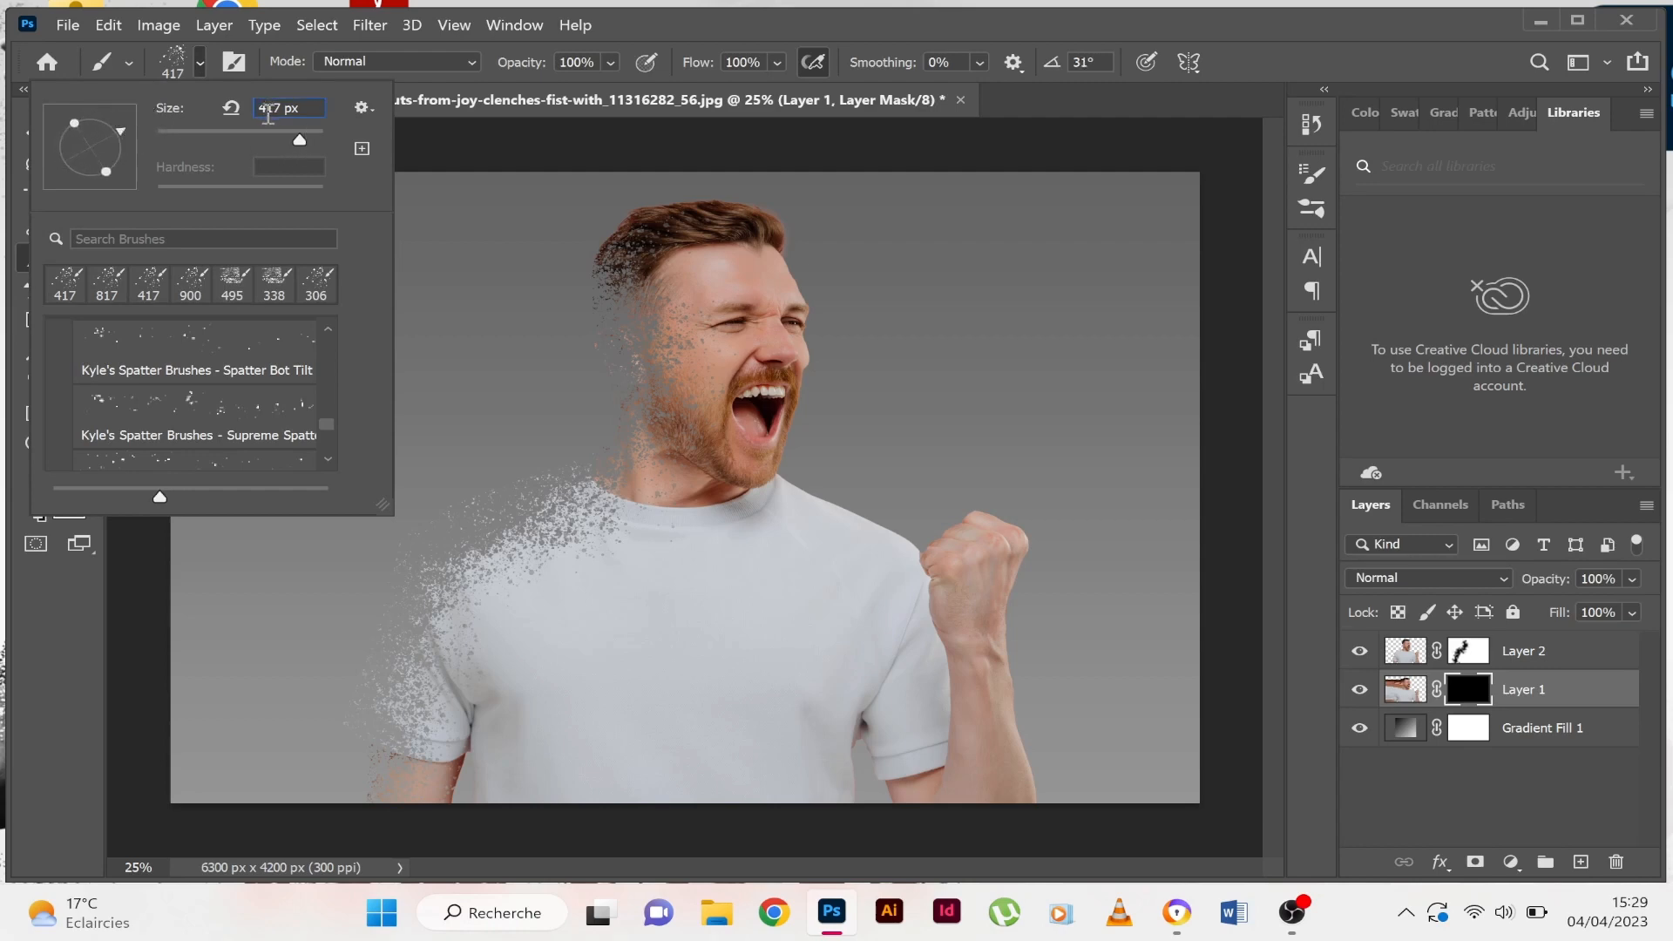
{"action": "double_click", "coordinate": [272, 110]}
{"action": "type", "text": "1017"}
{"action": "key", "text": "Return"}
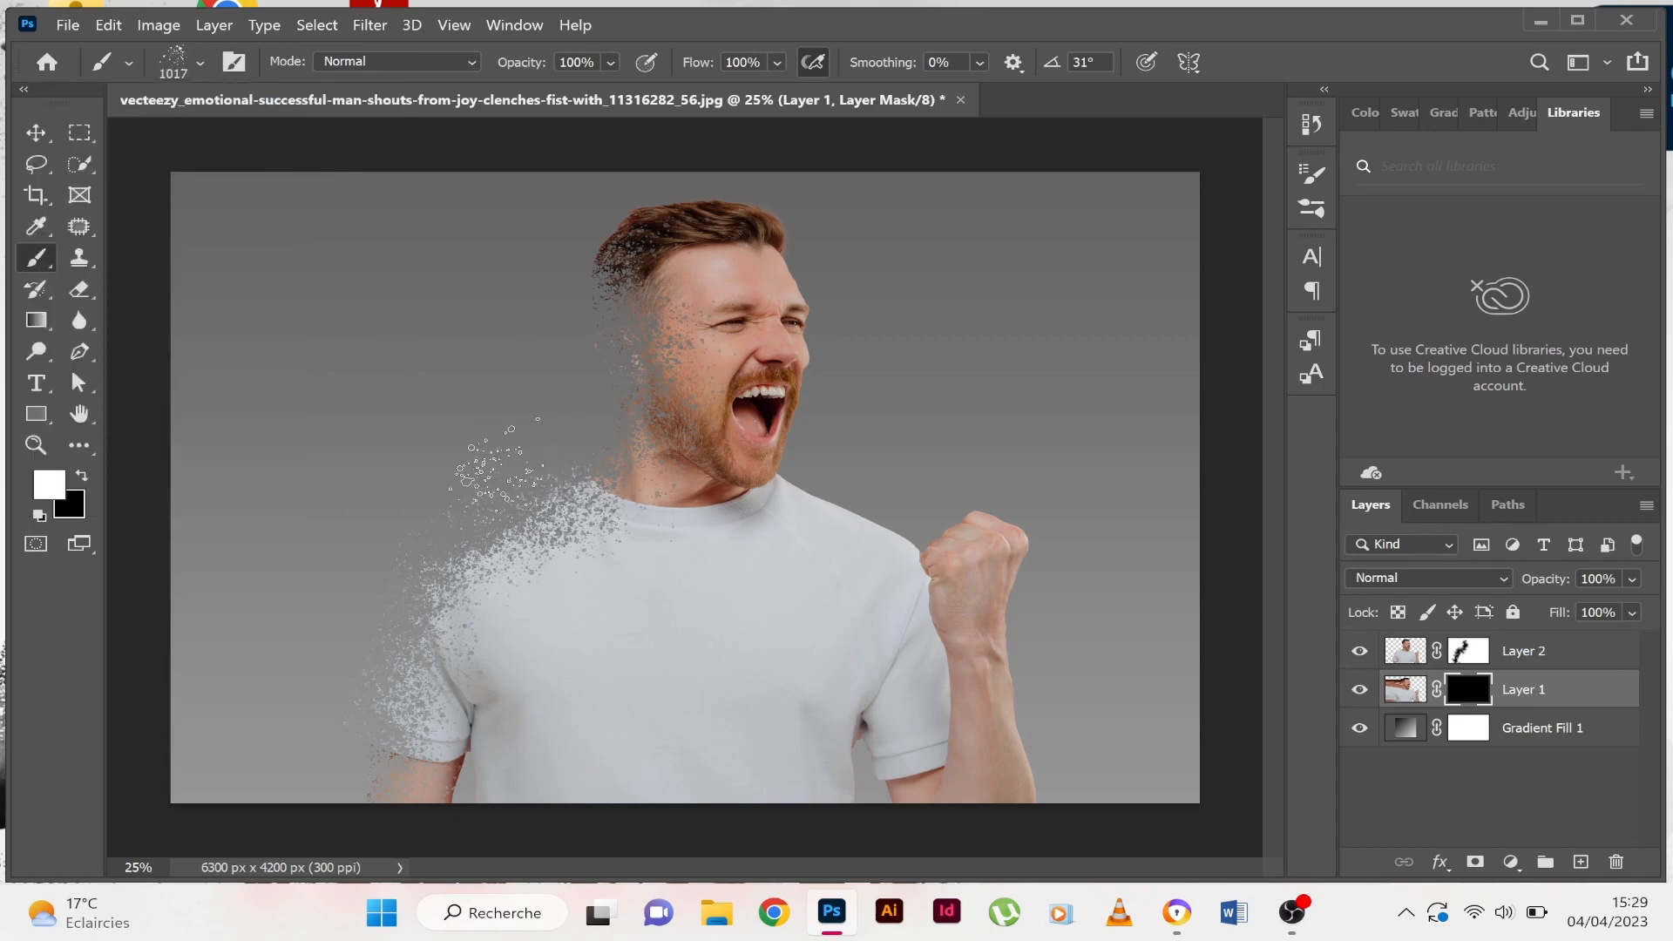
Step: Reveal large white, skin and hair particles behind the man, out to the image edge, by spattering white on Layer 1's mask
{"action": "mouse_move", "coordinate": [471, 456]}
{"action": "left_mouse_down"}
{"action": "mouse_move", "coordinate": [487, 302]}
{"action": "mouse_move", "coordinate": [432, 365]}
{"action": "mouse_move", "coordinate": [447, 363]}
{"action": "mouse_move", "coordinate": [384, 397]}
{"action": "mouse_move", "coordinate": [365, 454]}
{"action": "mouse_move", "coordinate": [338, 419]}
{"action": "mouse_move", "coordinate": [508, 385]}
{"action": "mouse_move", "coordinate": [374, 488]}
{"action": "mouse_move", "coordinate": [380, 520]}
{"action": "mouse_move", "coordinate": [356, 548]}
{"action": "left_mouse_up"}
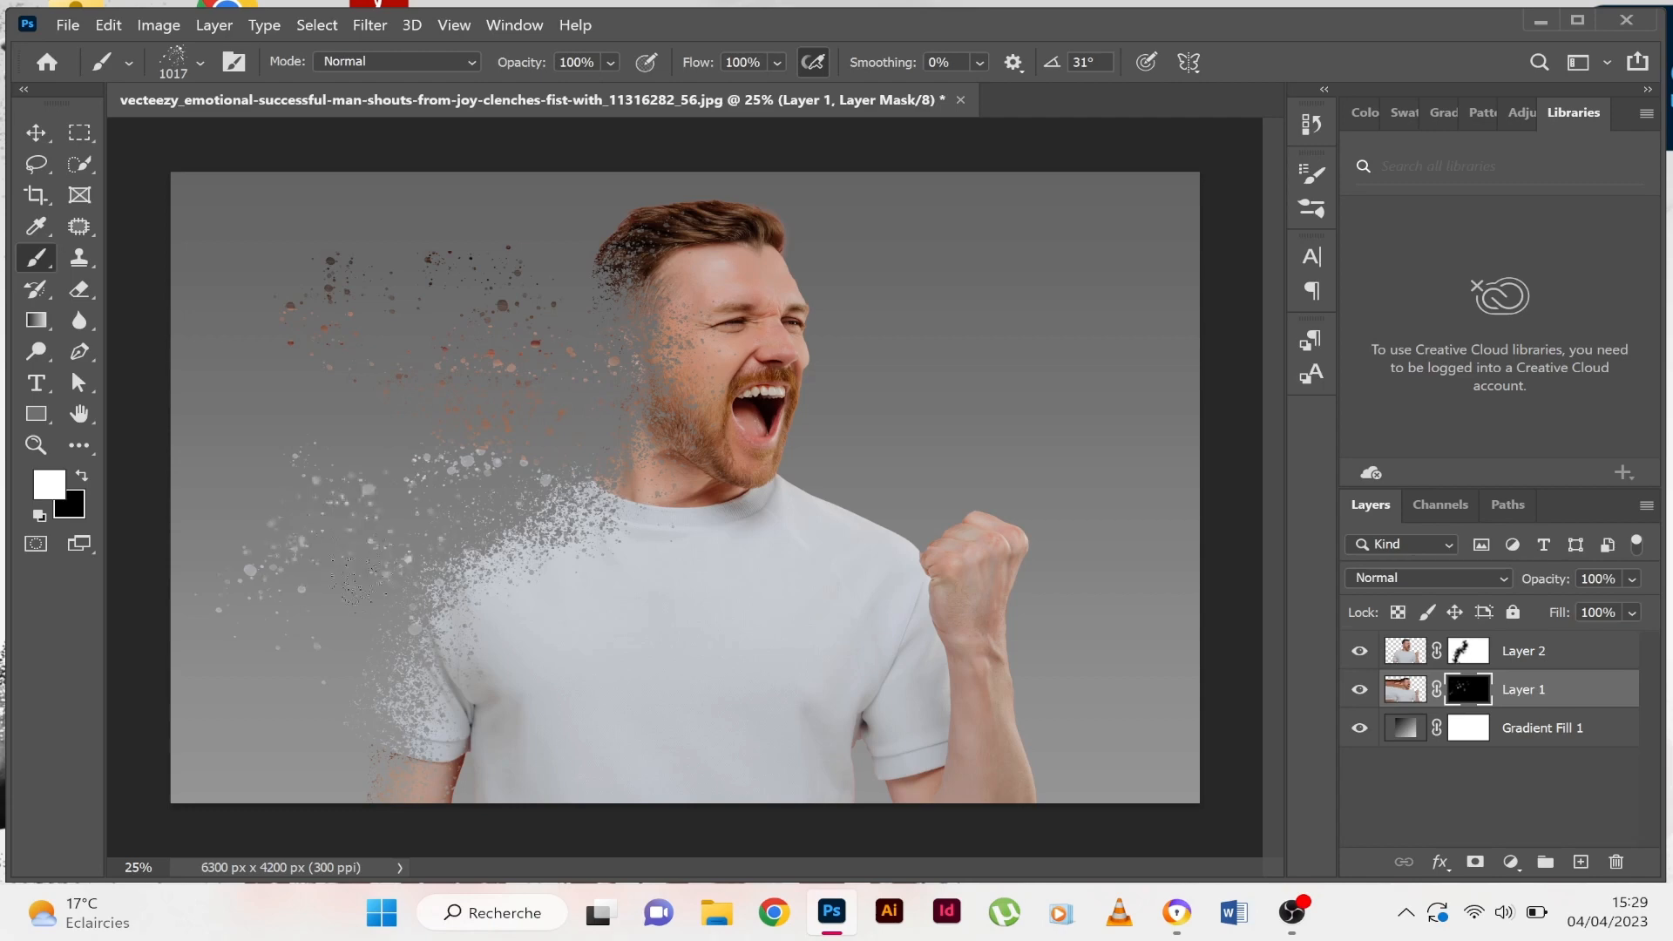
{"action": "left_click", "coordinate": [256, 769]}
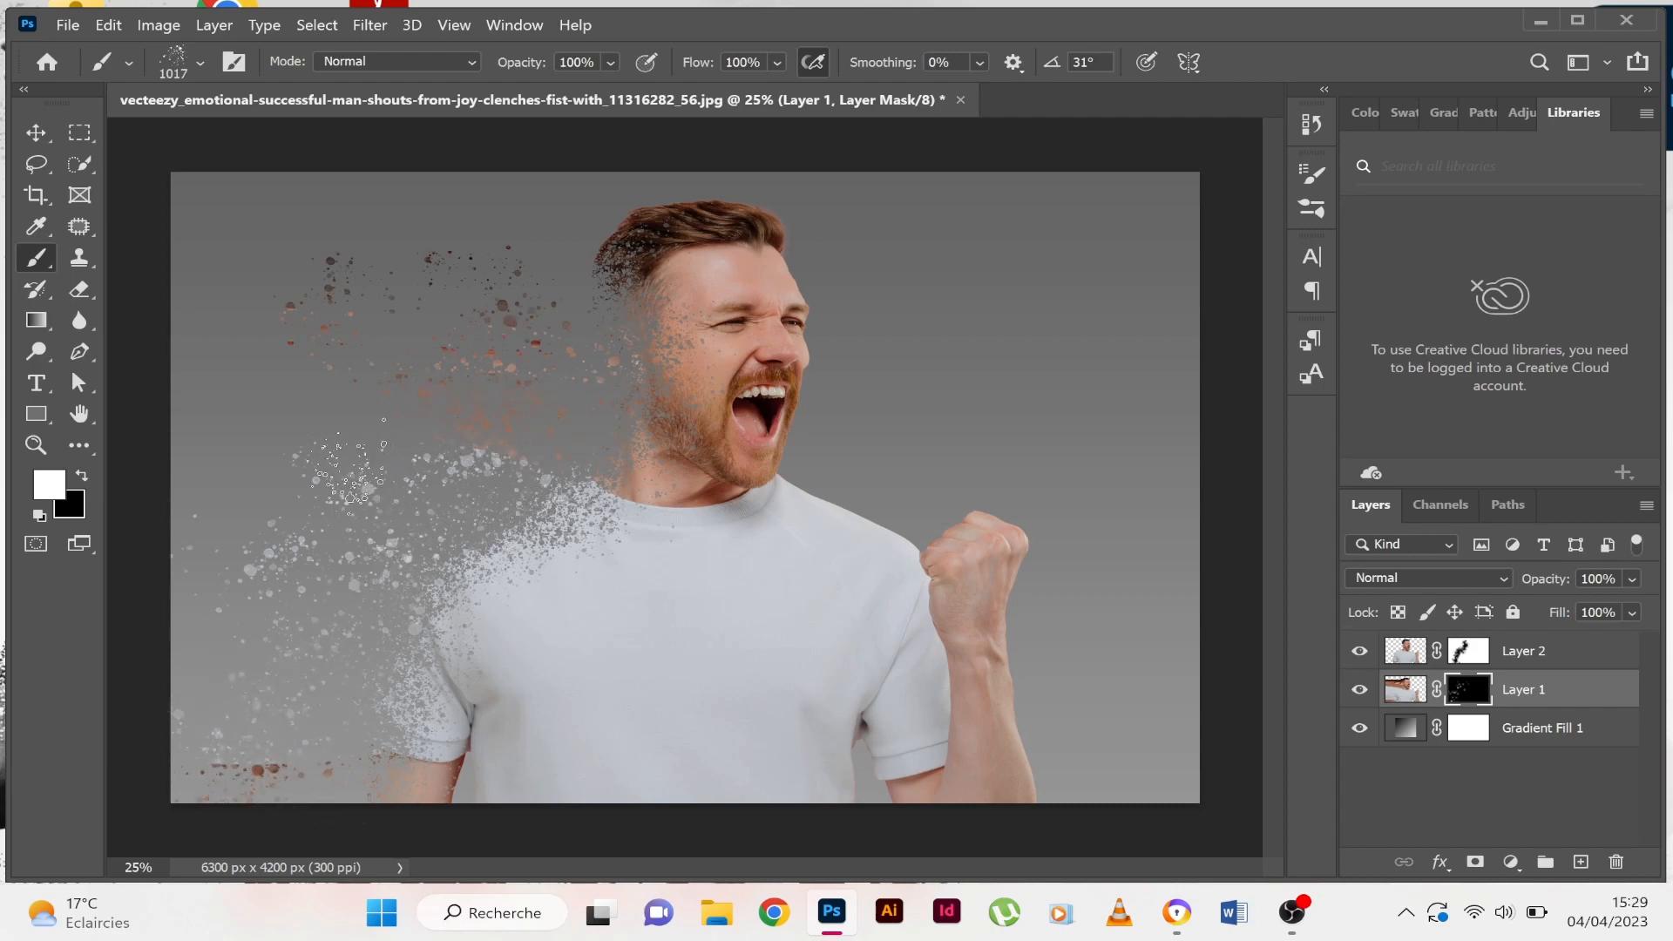
{"action": "left_click", "coordinate": [321, 469]}
{"action": "left_click", "coordinate": [333, 366]}
{"action": "left_click", "coordinate": [390, 347]}
{"action": "left_click", "coordinate": [363, 268]}
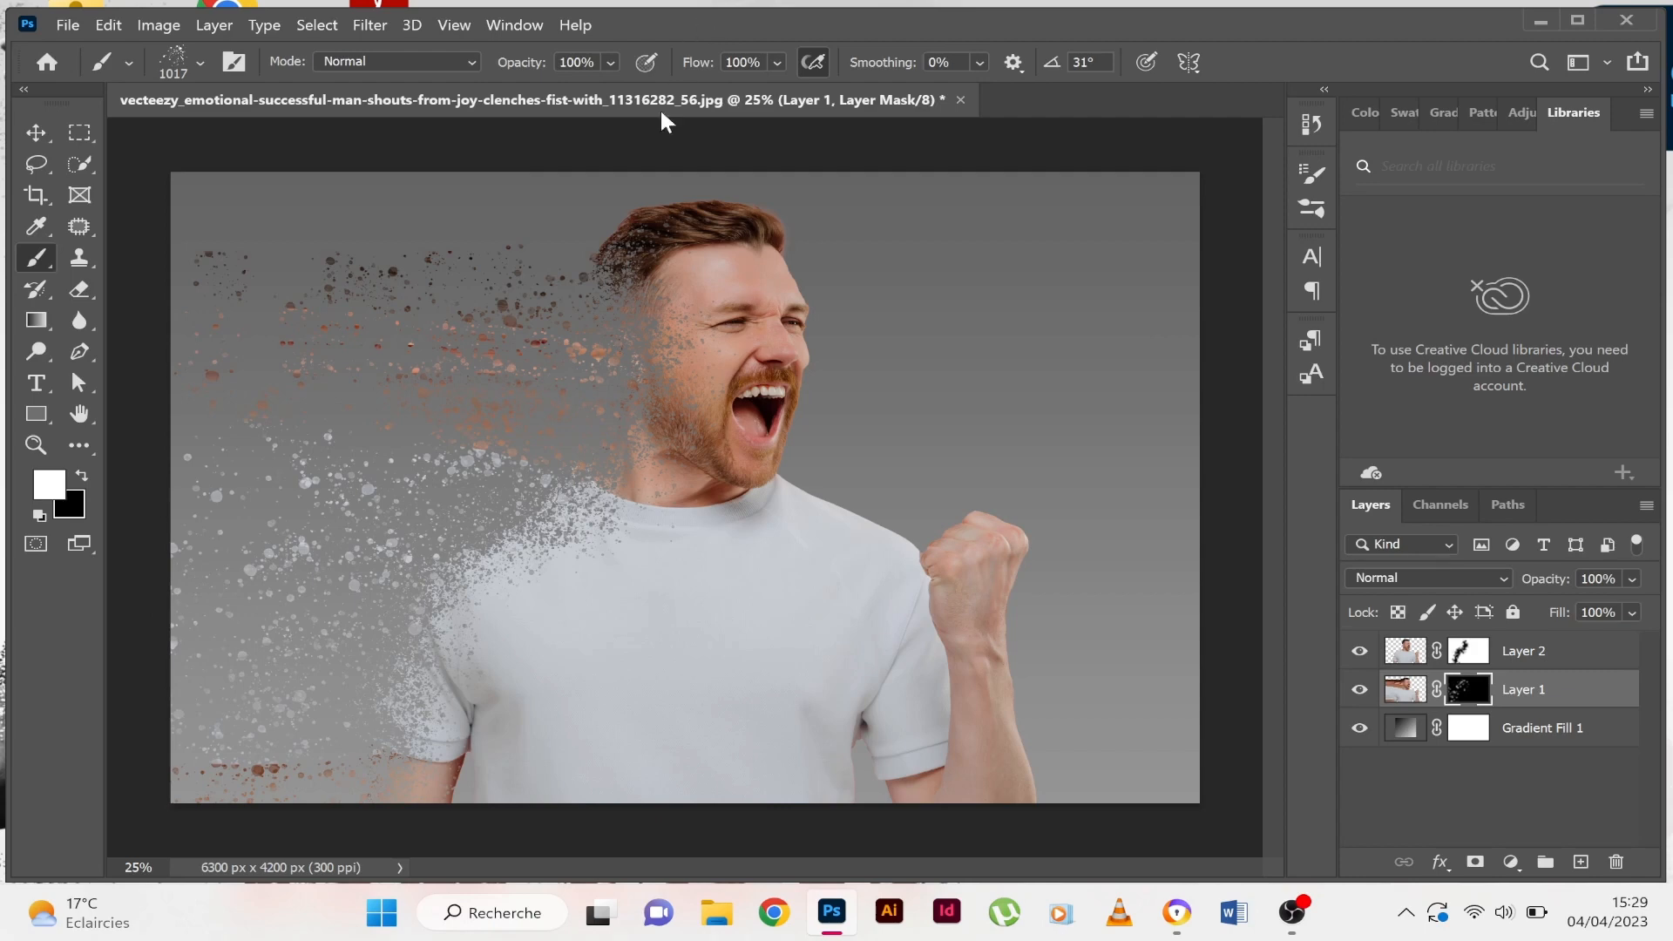
Step: Reduce the spatter brush to 448 px and add finer particles on Layer 1's mask behind the neck
{"action": "left_click", "coordinate": [201, 62]}
{"action": "left_click_drag", "start_coordinate": [276, 133], "coordinate": [301, 134]}
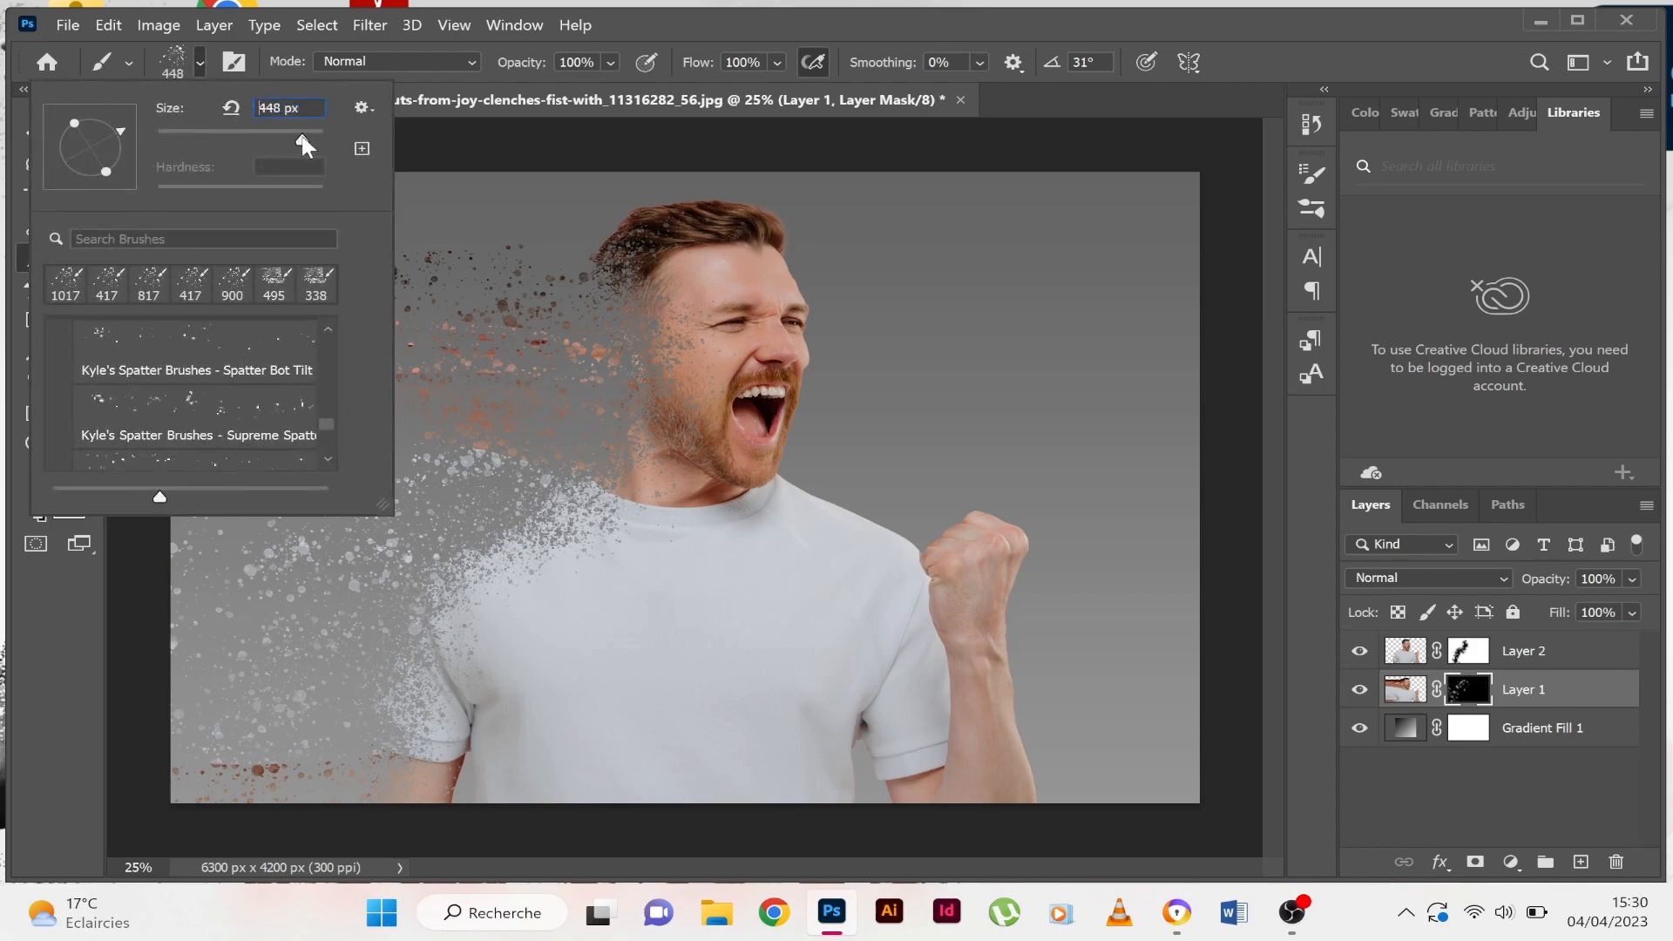
{"action": "left_click", "coordinate": [490, 403]}
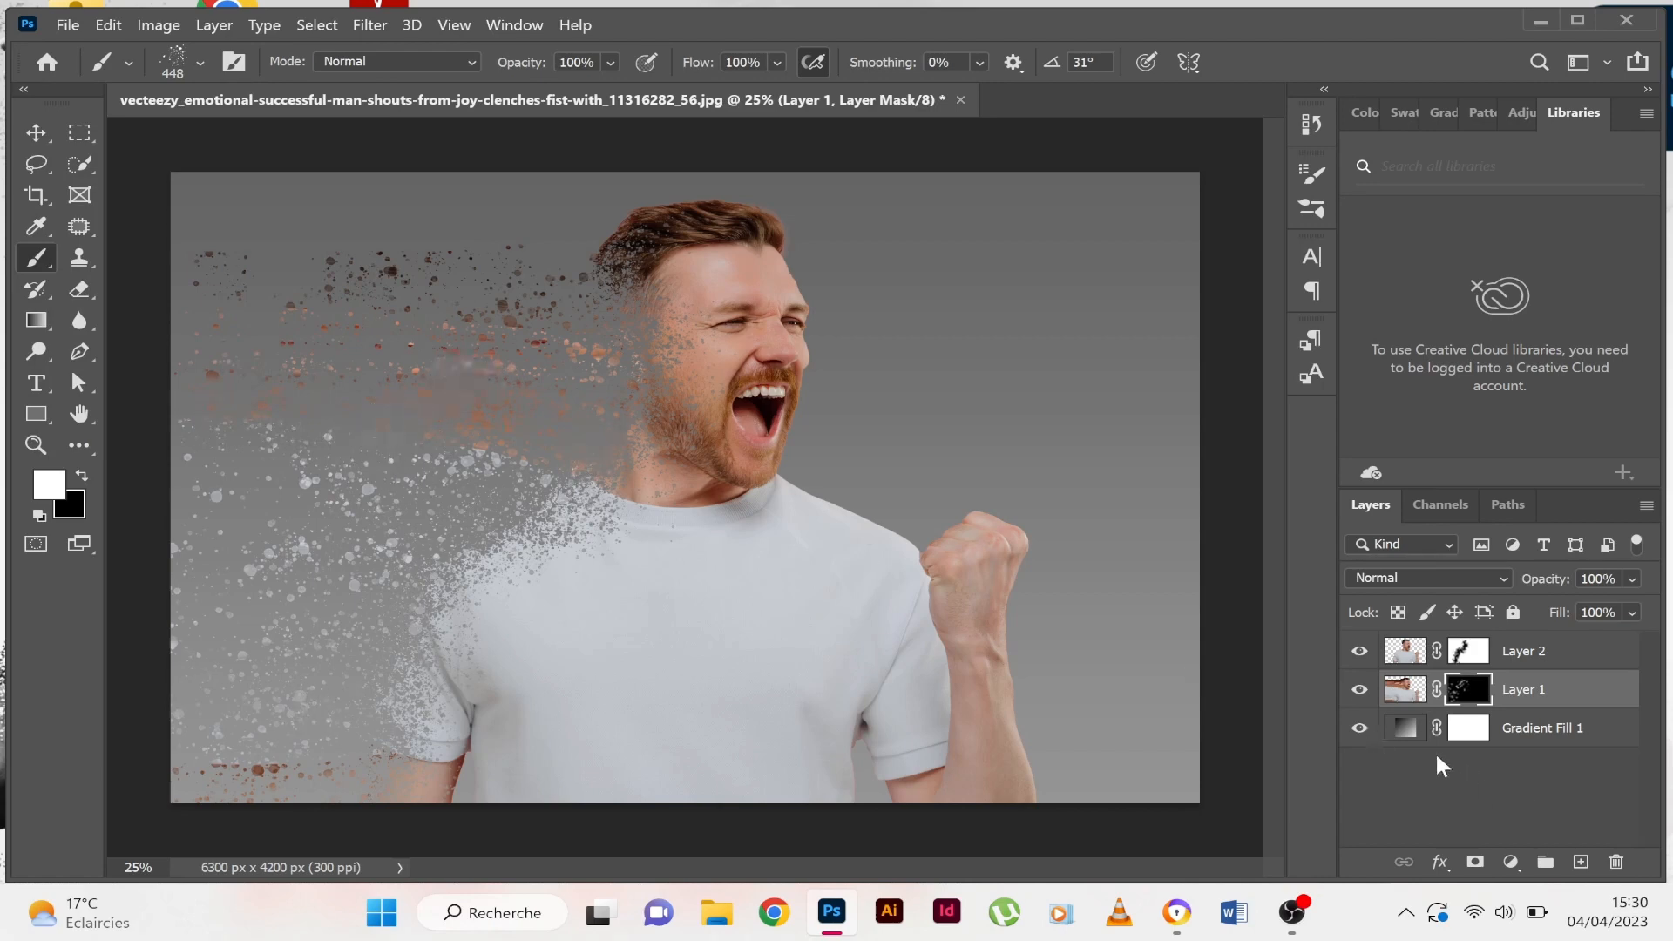
Step: Change the Gradient Fill 1 background to the dark Gray 13 preset
{"action": "double_click", "coordinate": [1405, 728]}
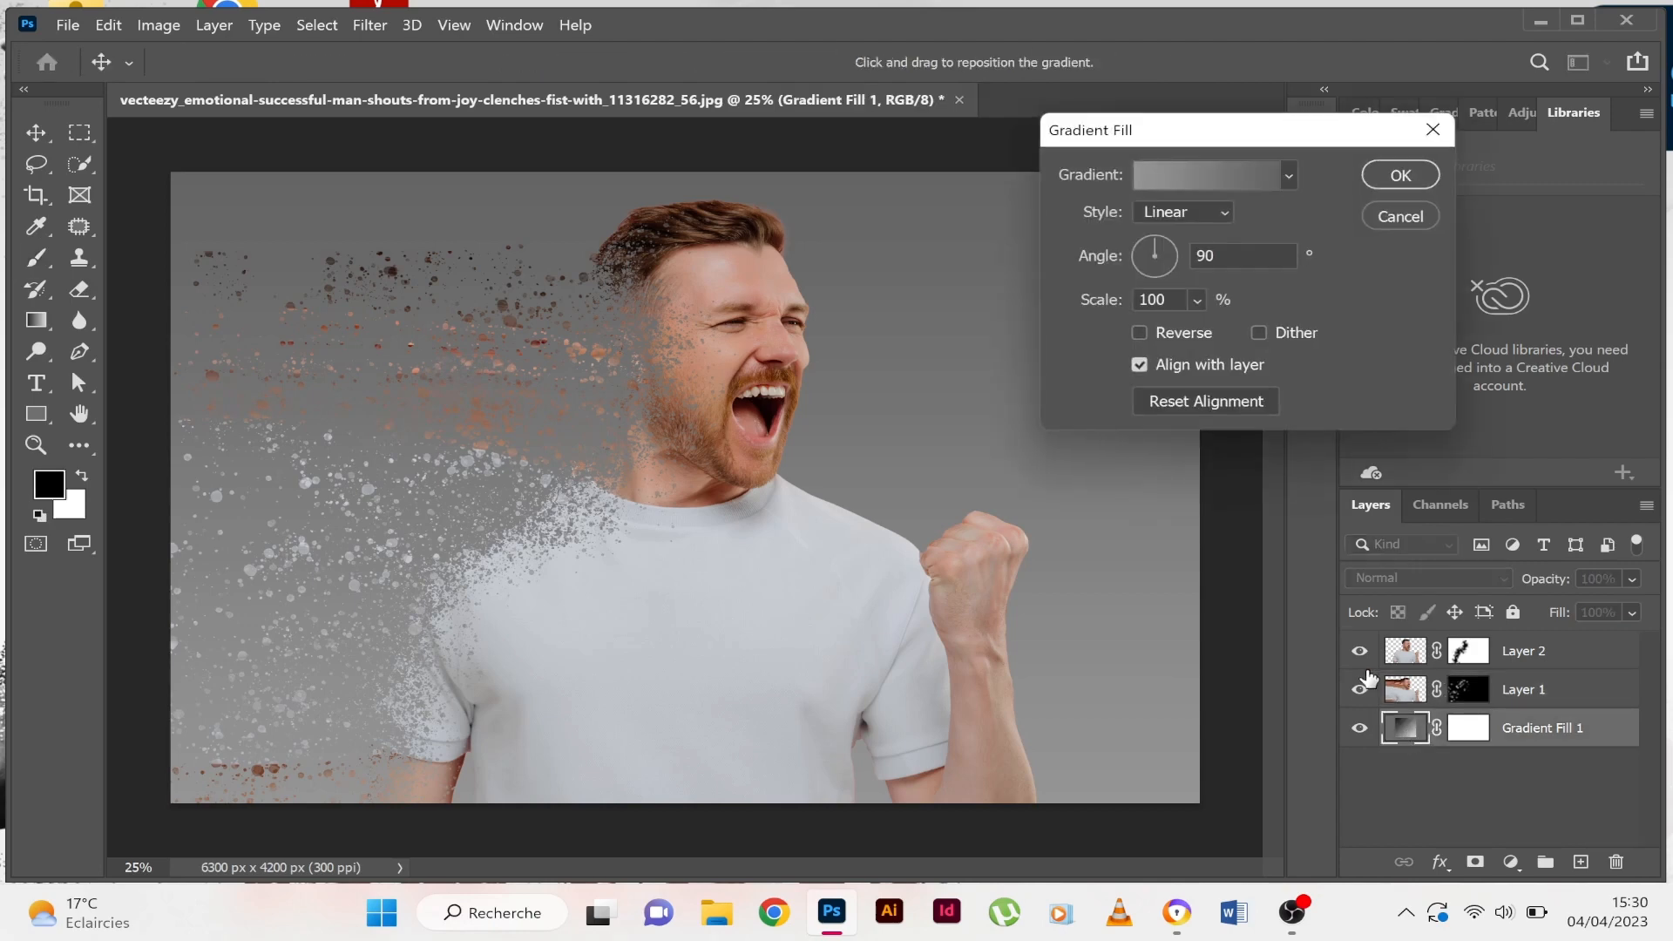
{"action": "left_click", "coordinate": [1288, 175]}
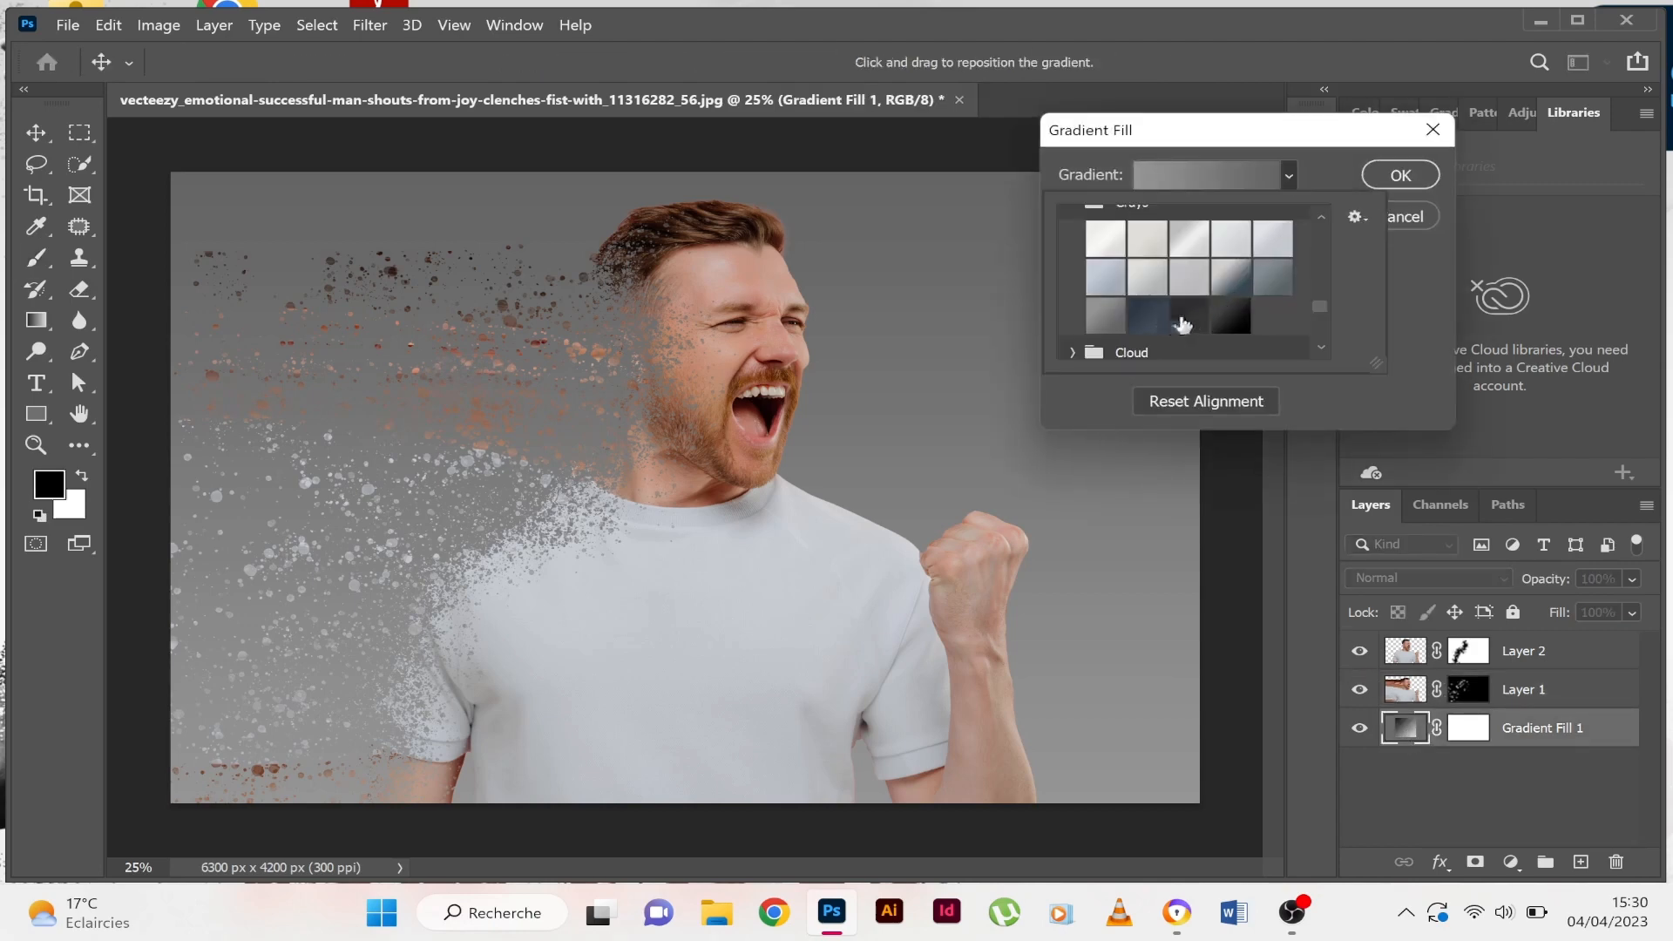
{"action": "left_click", "coordinate": [1205, 320]}
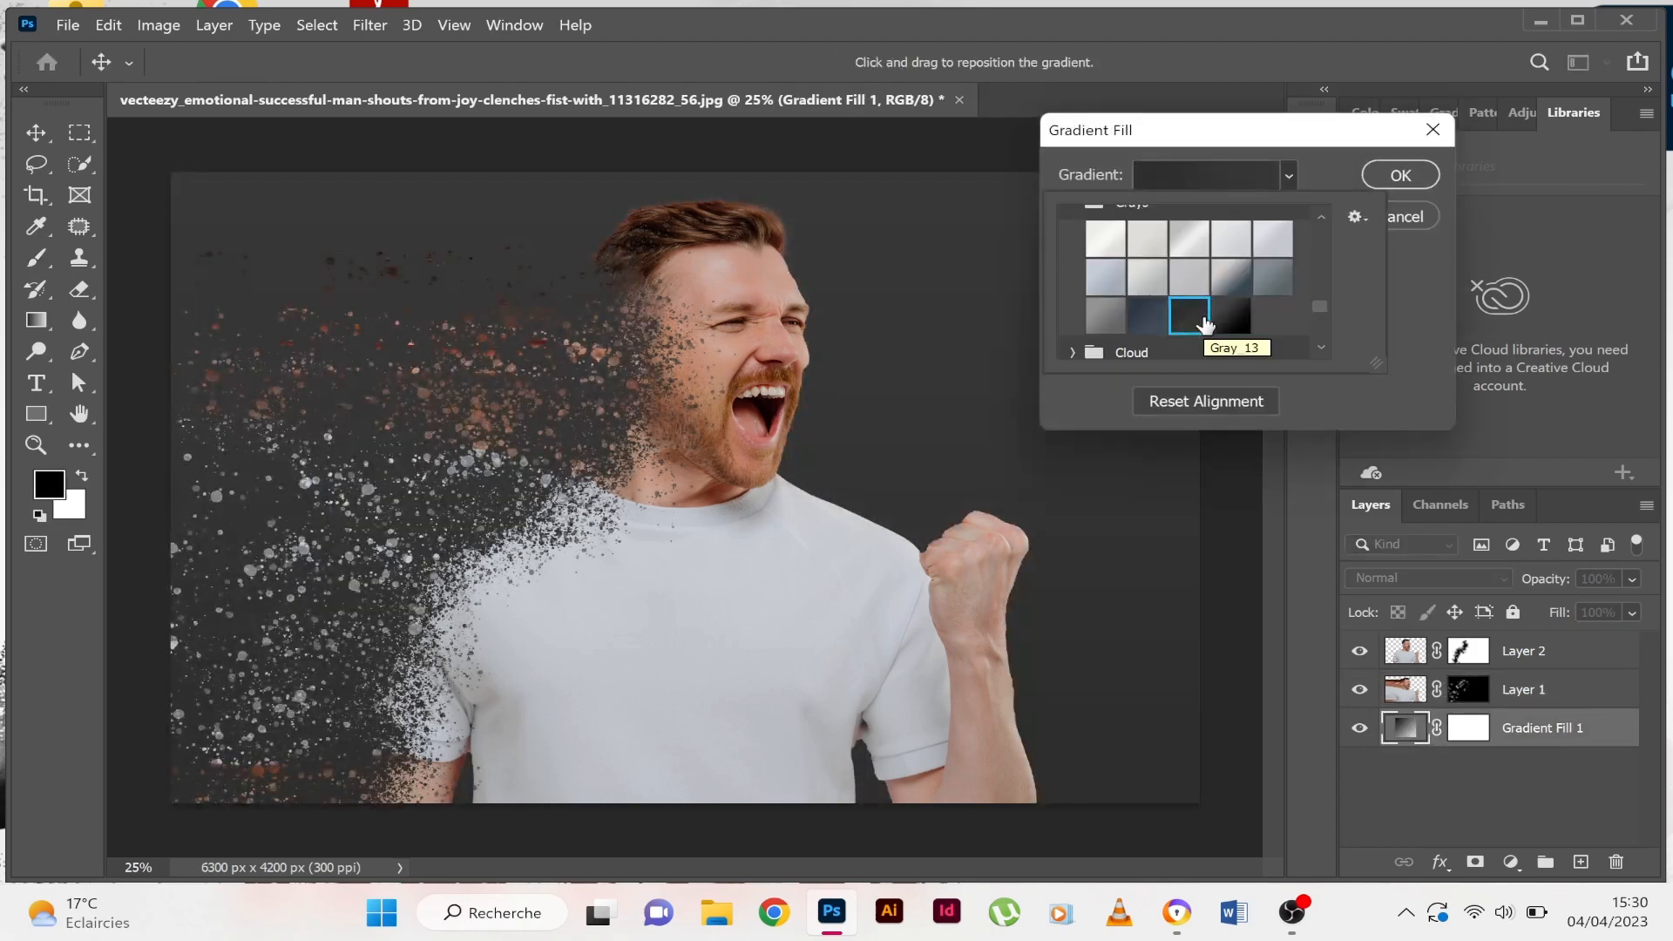
{"action": "left_click", "coordinate": [1399, 174]}
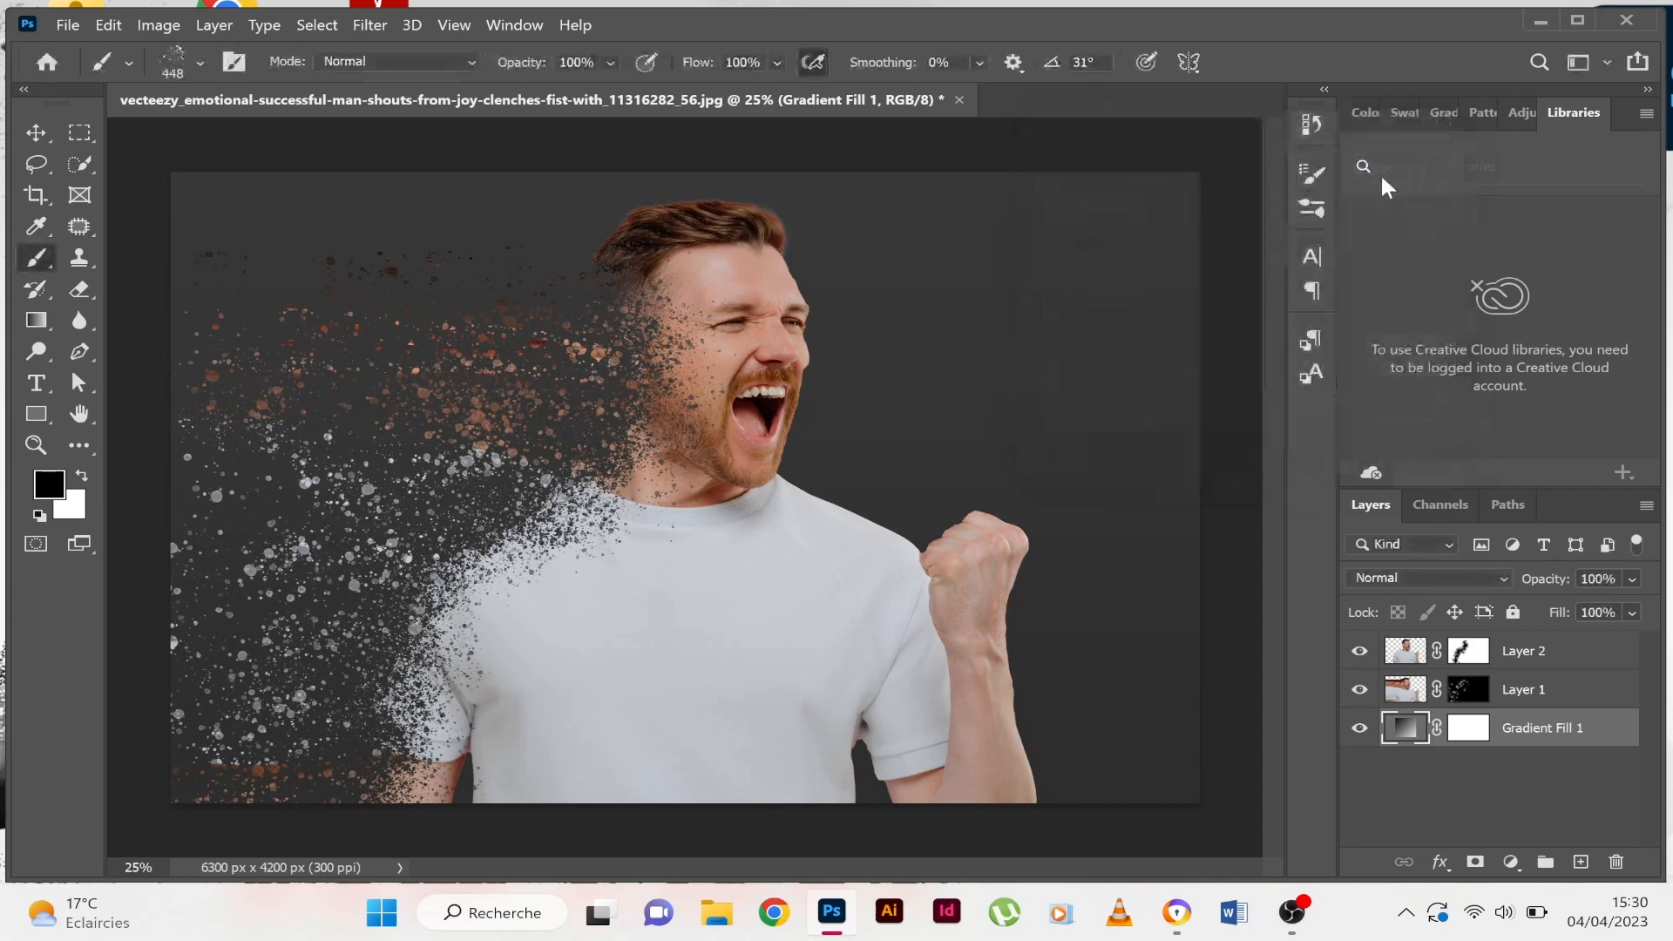
Step: Add a Curves adjustment above the gradient fill, anchor the lower midtones, pull the highlights down slightly, and return to the Move tool
{"action": "left_click", "coordinate": [1512, 864]}
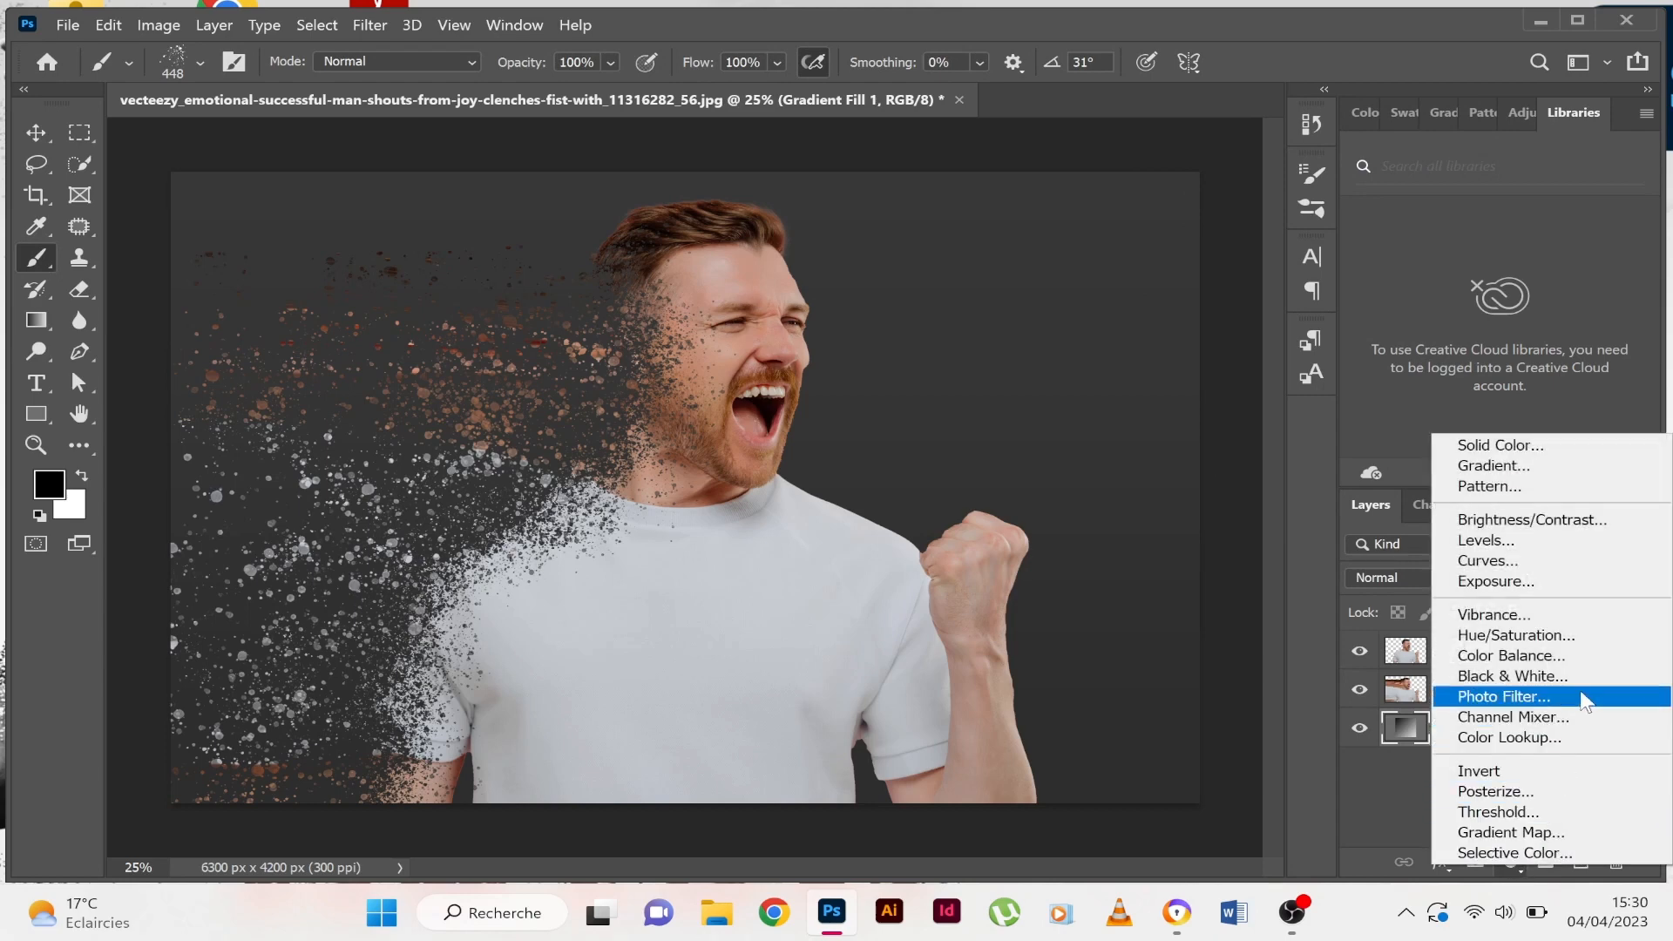
{"action": "left_click", "coordinate": [1574, 561]}
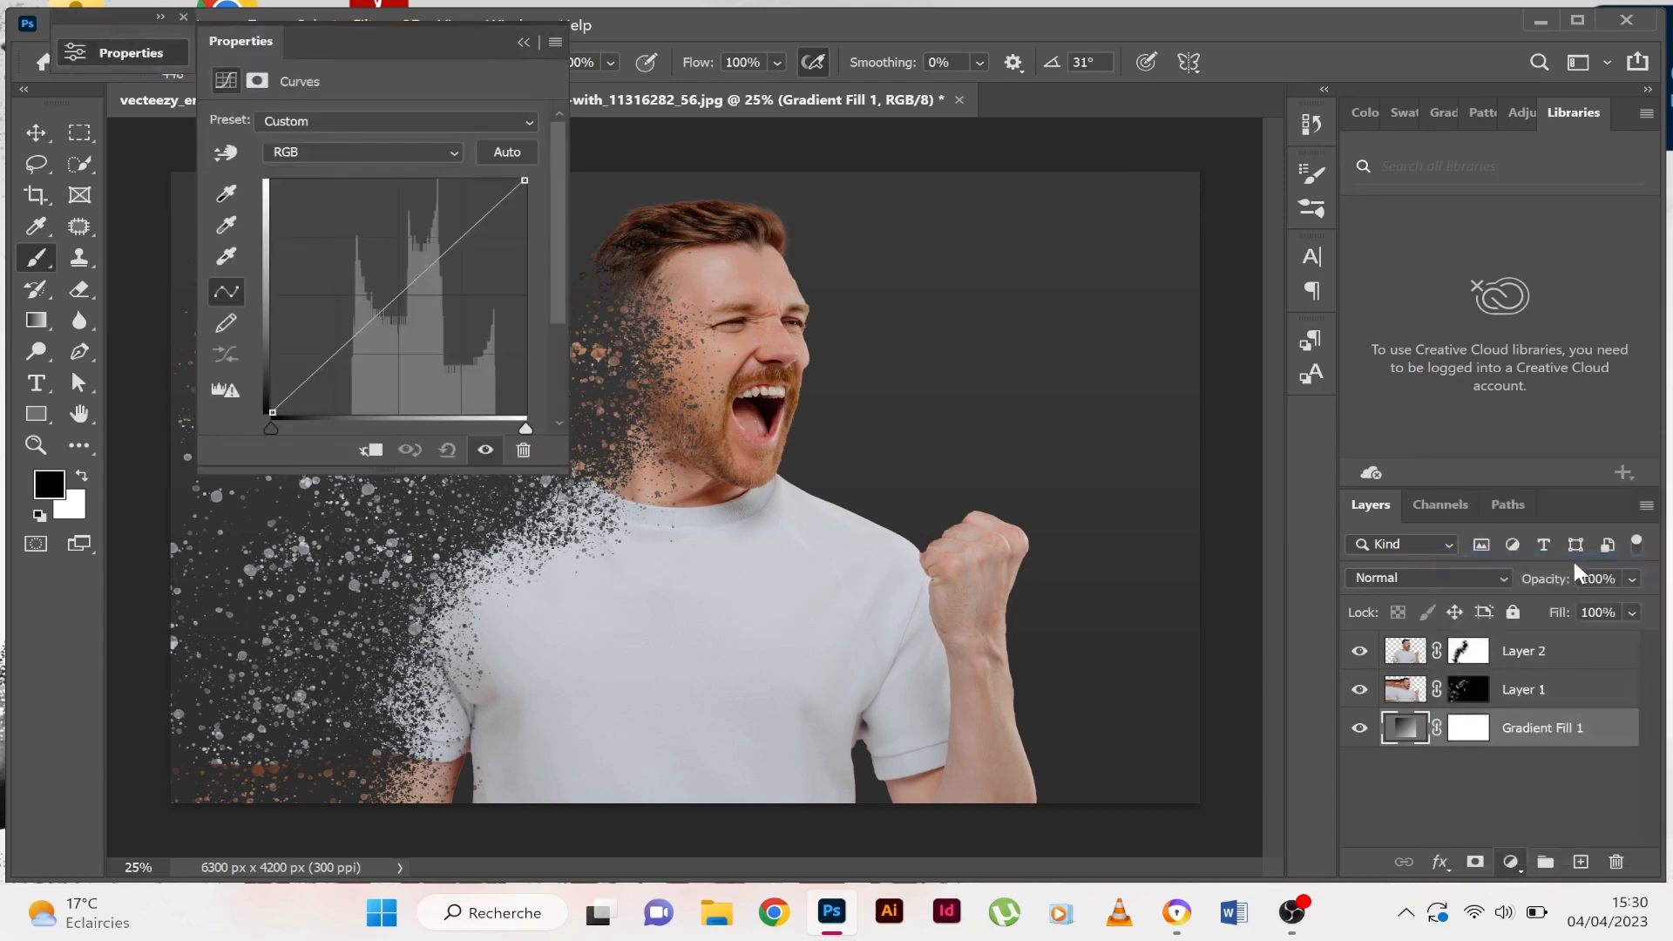
{"action": "left_click_drag", "start_coordinate": [367, 327], "coordinate": [367, 328]}
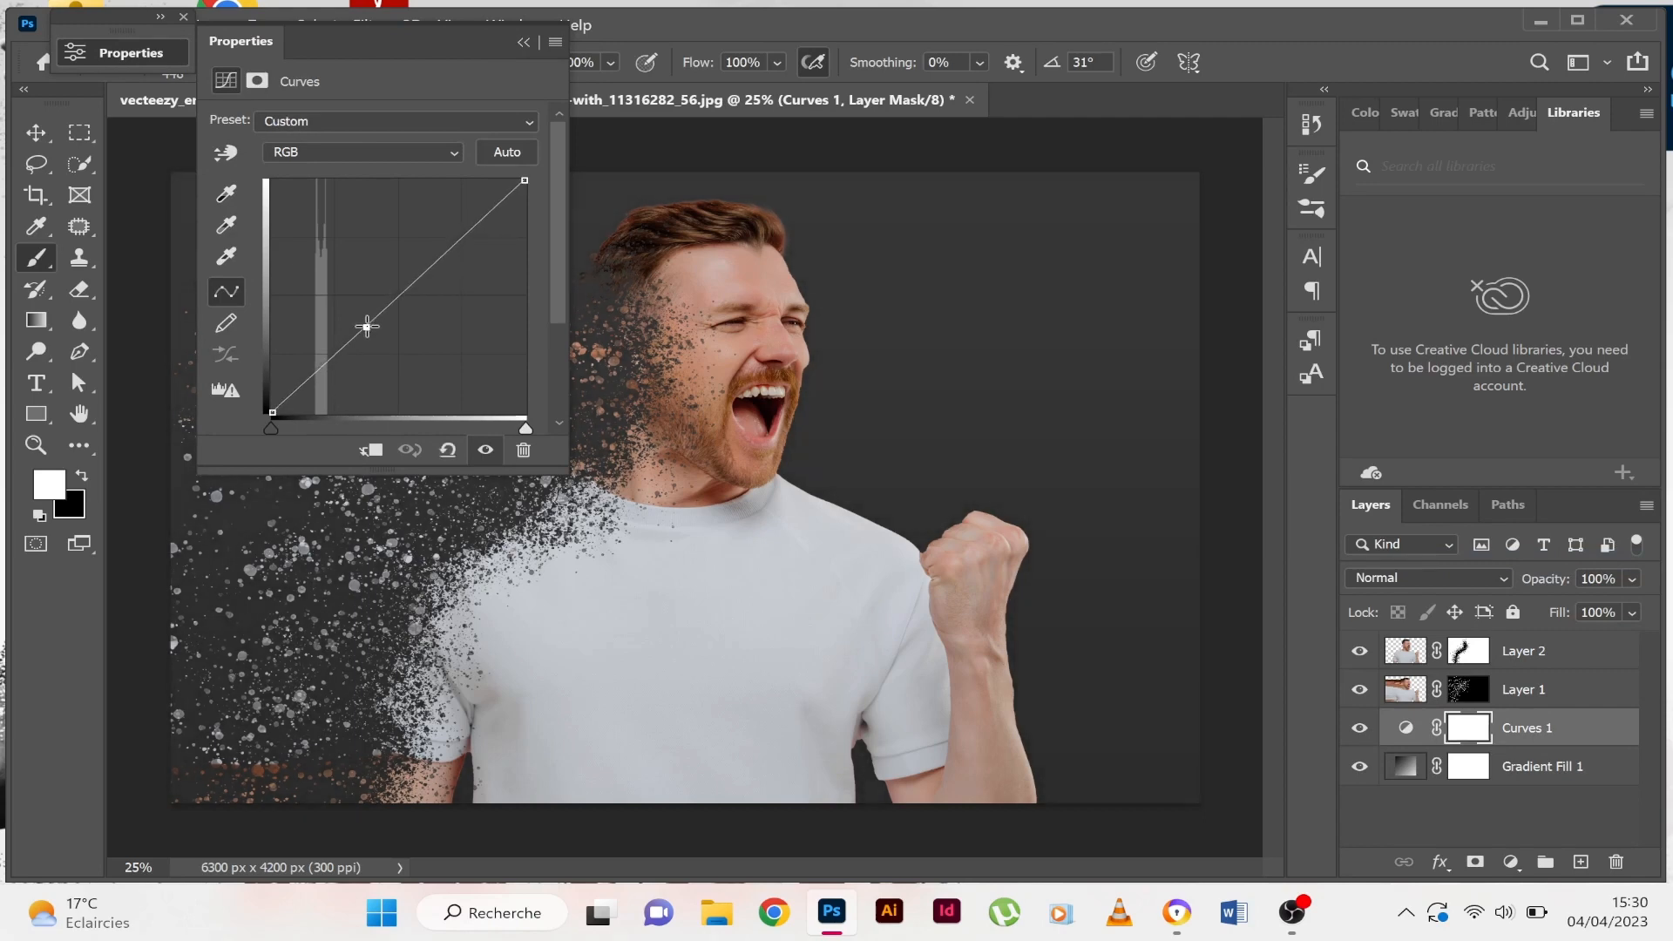
{"action": "mouse_move", "coordinate": [460, 240]}
{"action": "left_mouse_down"}
{"action": "mouse_move", "coordinate": [411, 237]}
{"action": "mouse_move", "coordinate": [456, 284]}
{"action": "mouse_move", "coordinate": [455, 263]}
{"action": "left_mouse_up"}
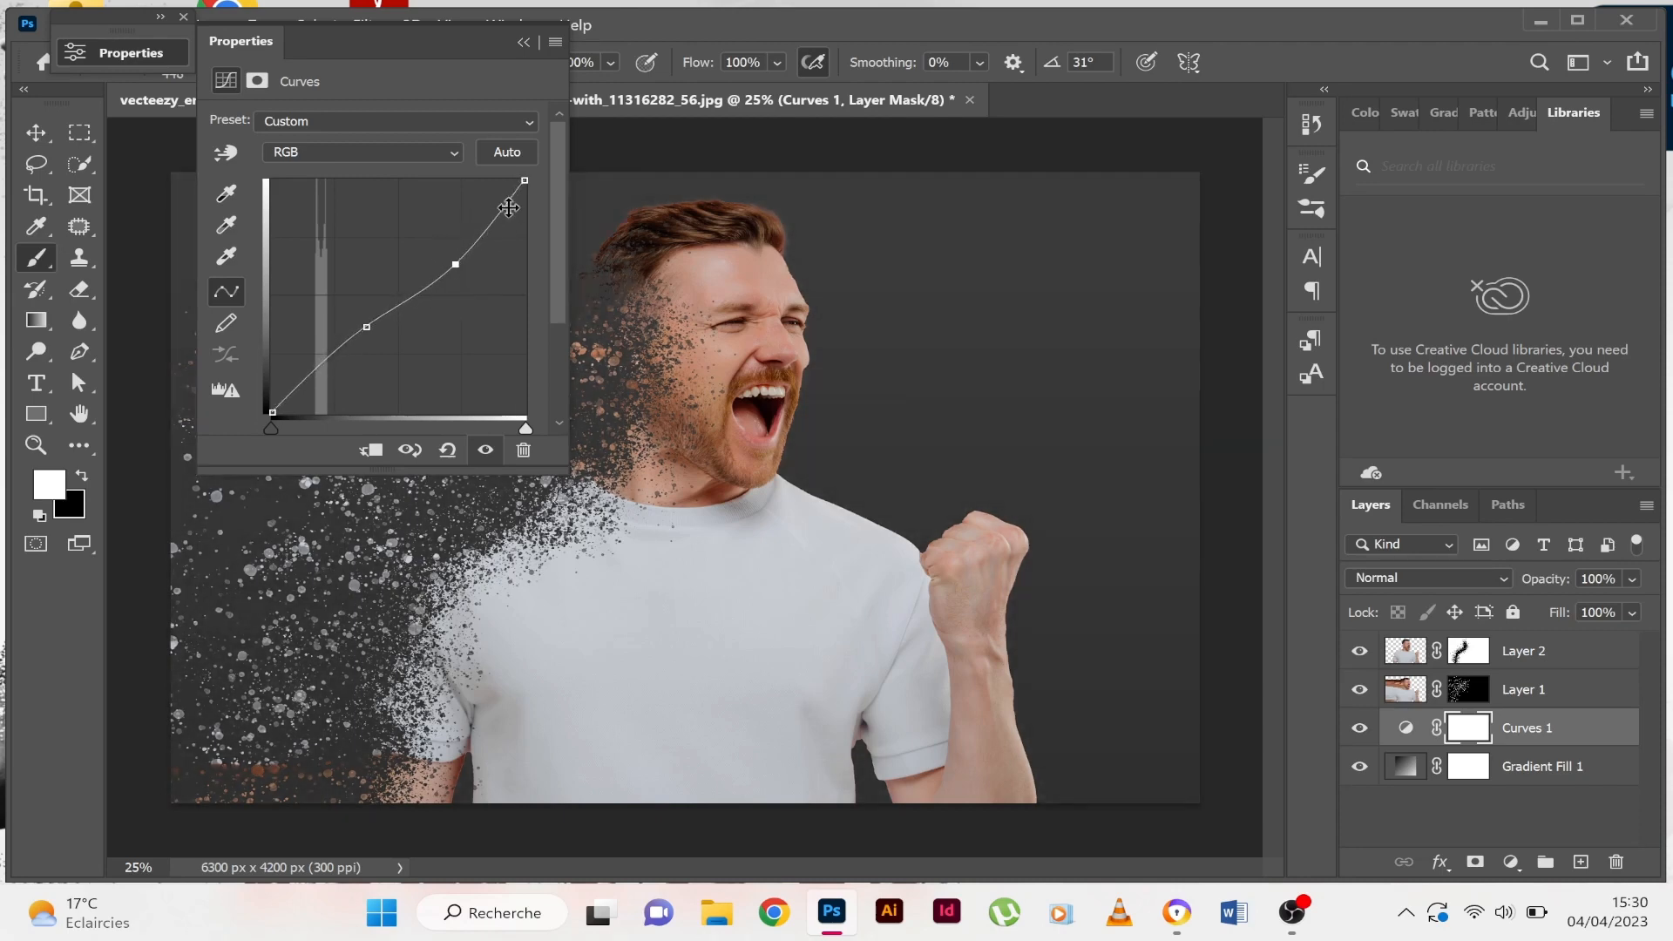
{"action": "left_click", "coordinate": [523, 44]}
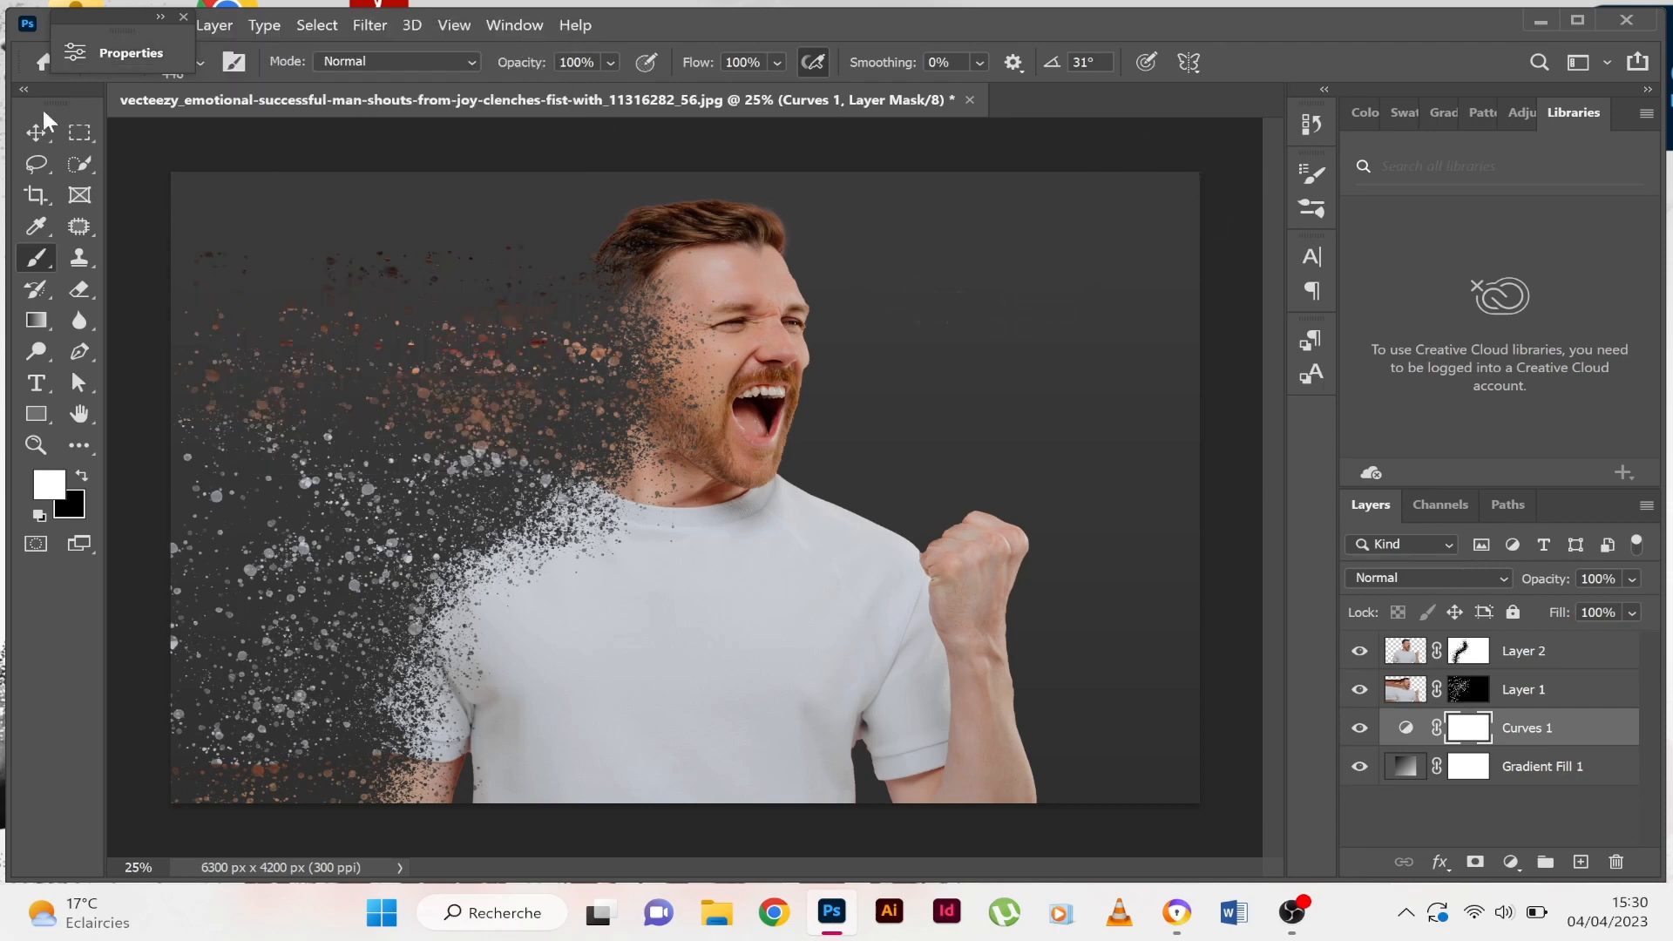
{"action": "left_click", "coordinate": [35, 132]}
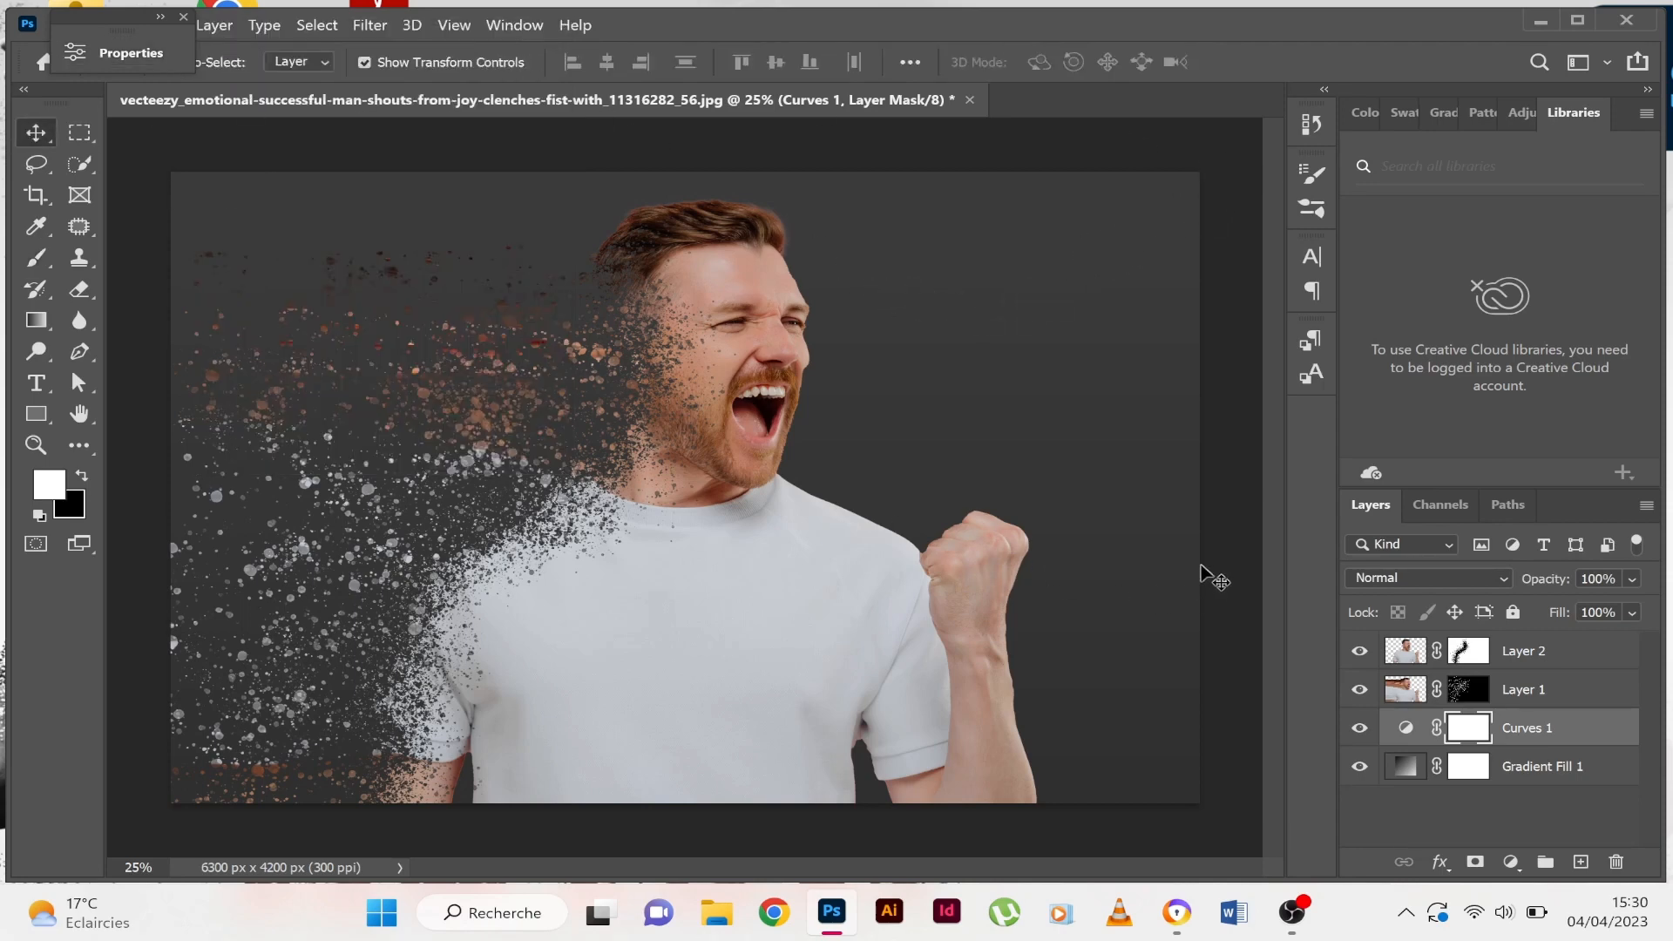